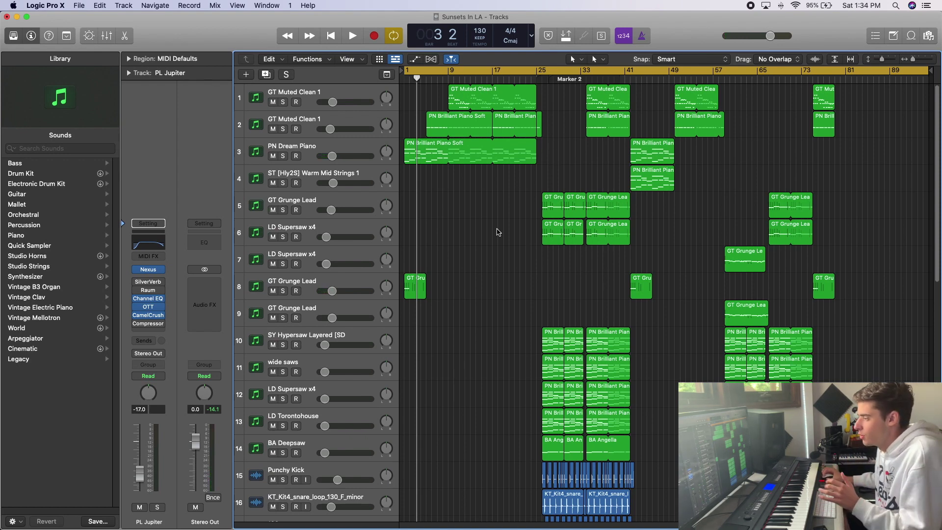
# Audition the GT Grunge Lead on track 8 soloed from bar 1, with its first region open in the Piano Roll
pyautogui.click(283, 291)
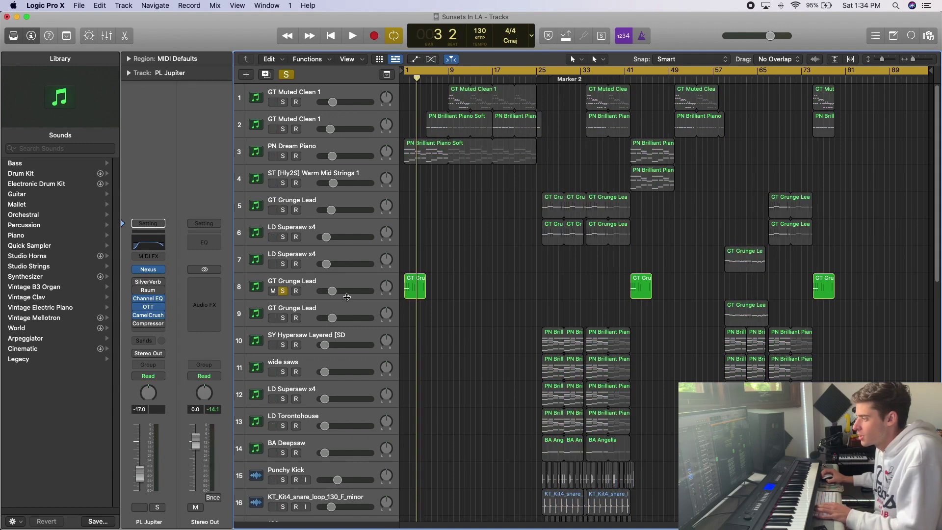
pyautogui.press('space')
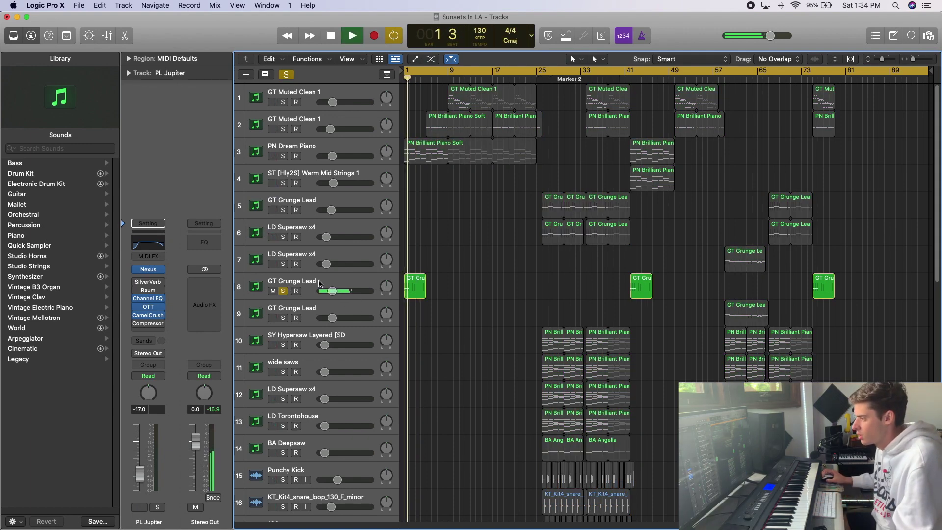
pyautogui.scroll(-5, 407, 280)
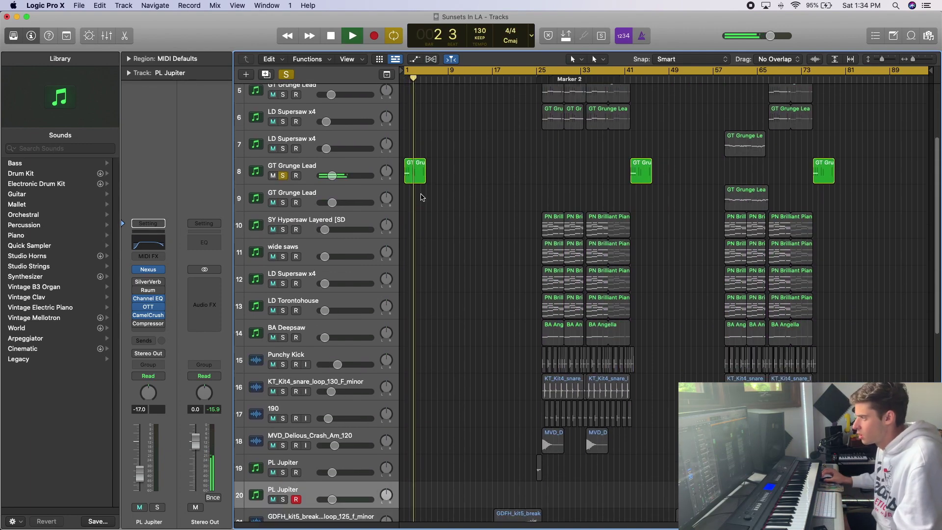
pyautogui.doubleClick(416, 177)
pyautogui.doubleClick(416, 179)
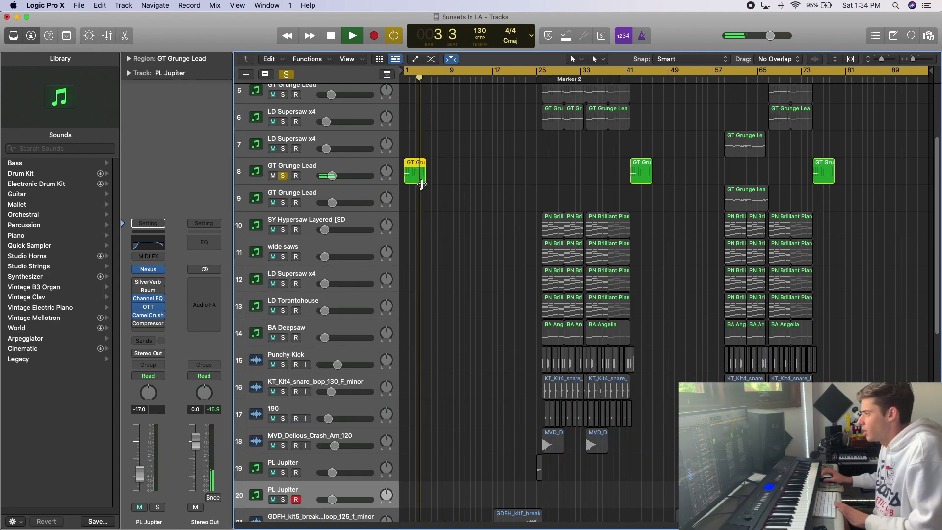
pyautogui.doubleClick(415, 182)
pyautogui.press('space')
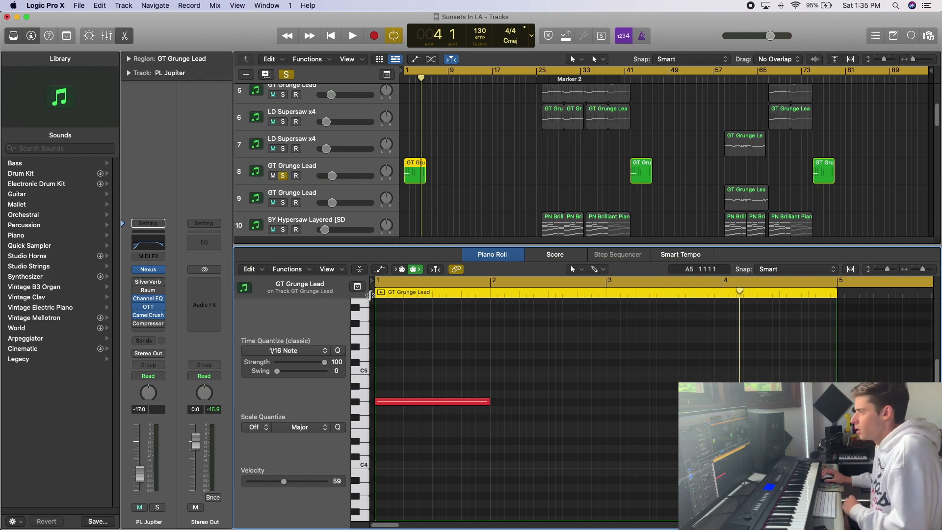
# Select the GT Grunge Lead track 8, close the Piano Roll and turn off the track's solo
pyautogui.click(351, 167)
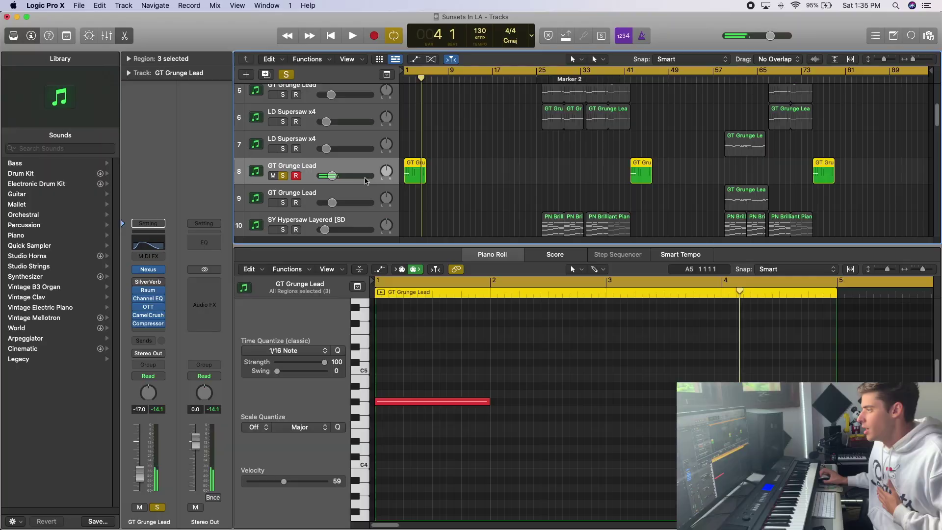
pyautogui.press('p')
pyautogui.click(453, 207)
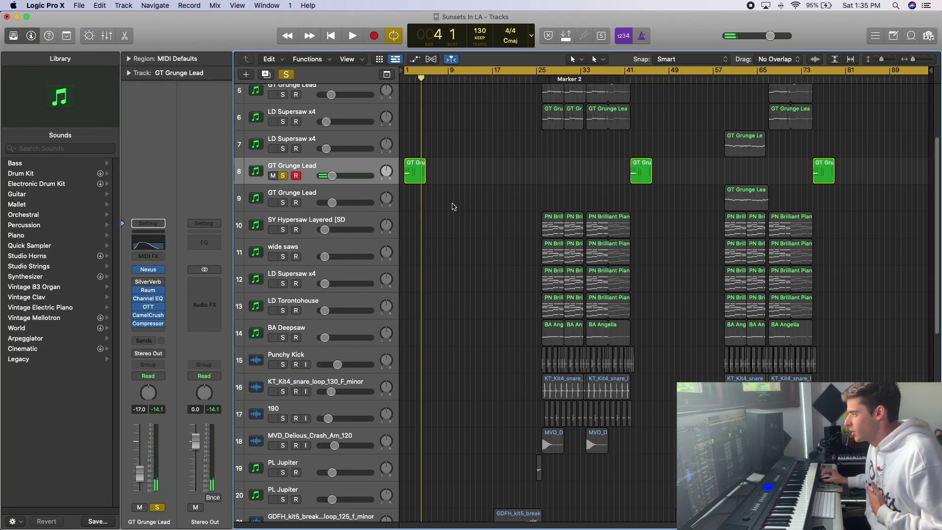
pyautogui.click(283, 174)
# Audition the PD Ascendand track soloed from bar 1, with its whole region shown in the Piano Roll
pyautogui.scroll(-15, 491, 204)
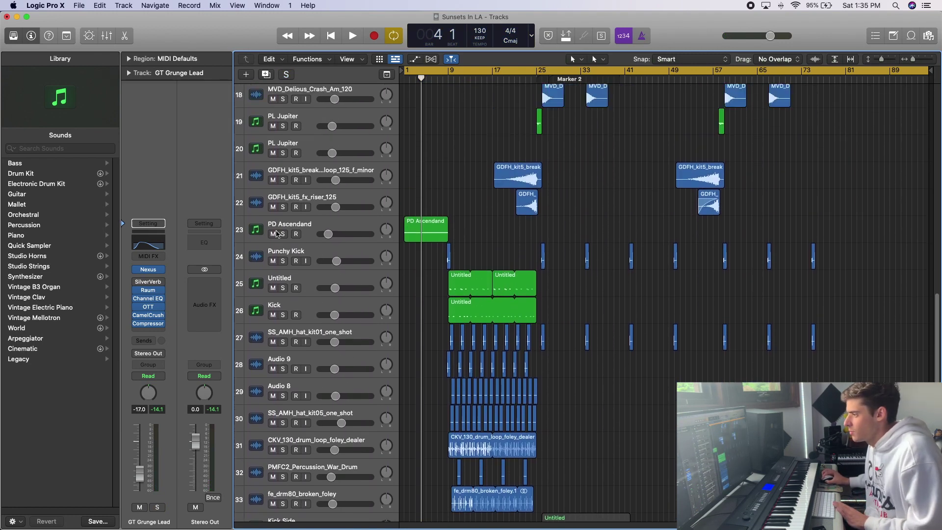
pyautogui.click(284, 234)
pyautogui.press('Return')
pyautogui.press('space')
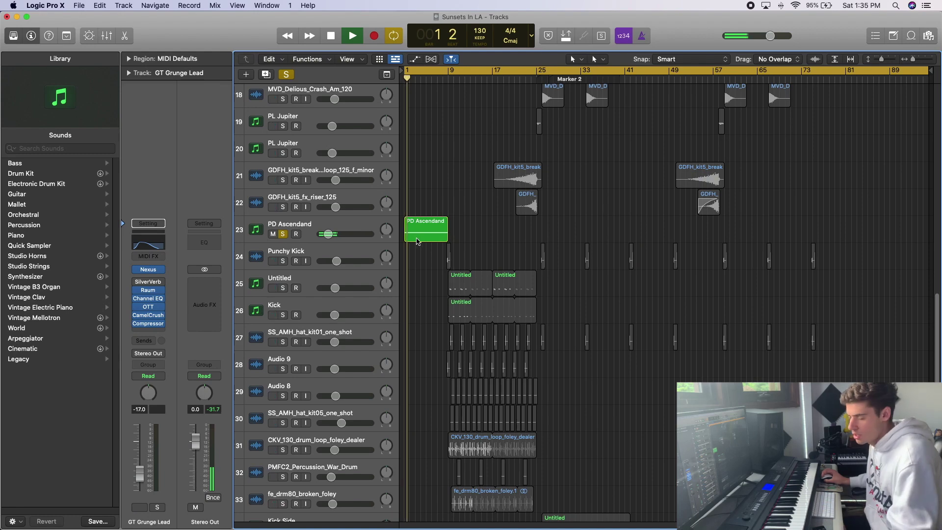
pyautogui.doubleClick(421, 238)
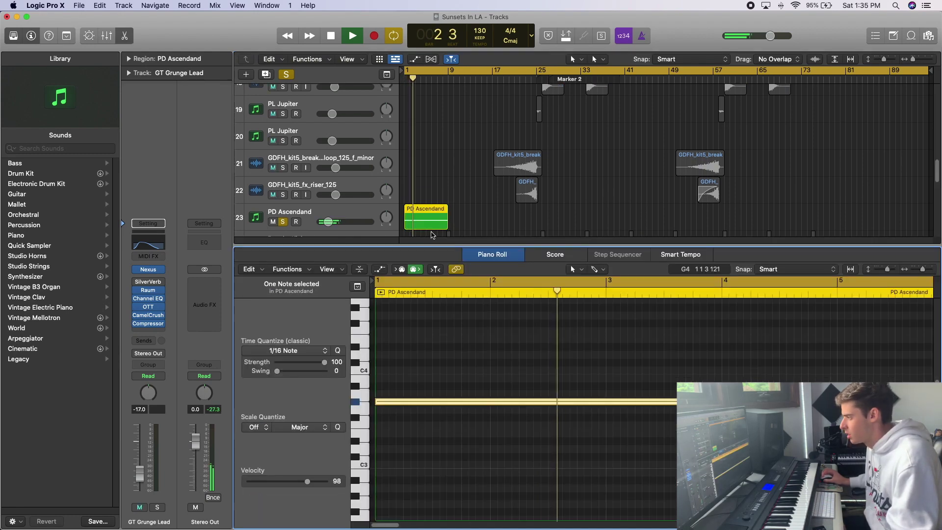
pyautogui.moveTo(923, 269); pyautogui.dragTo(919, 273)
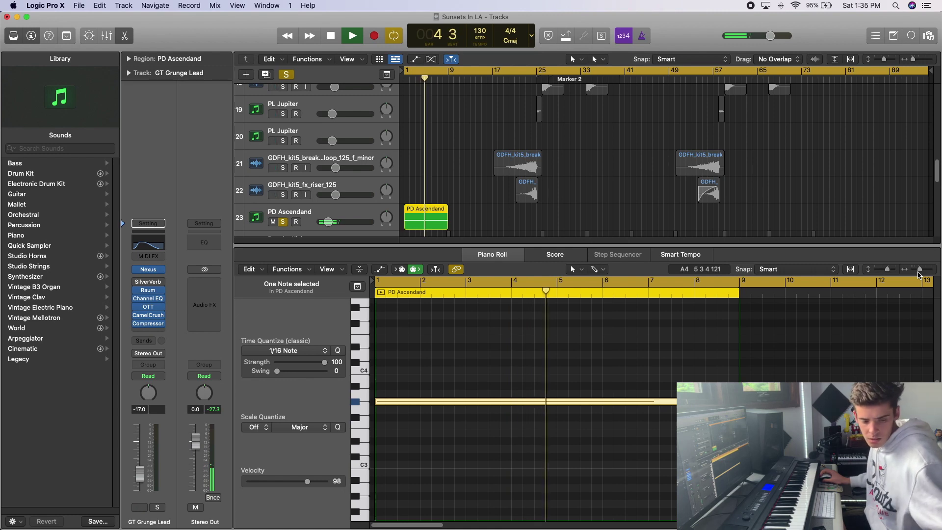
pyautogui.press('space')
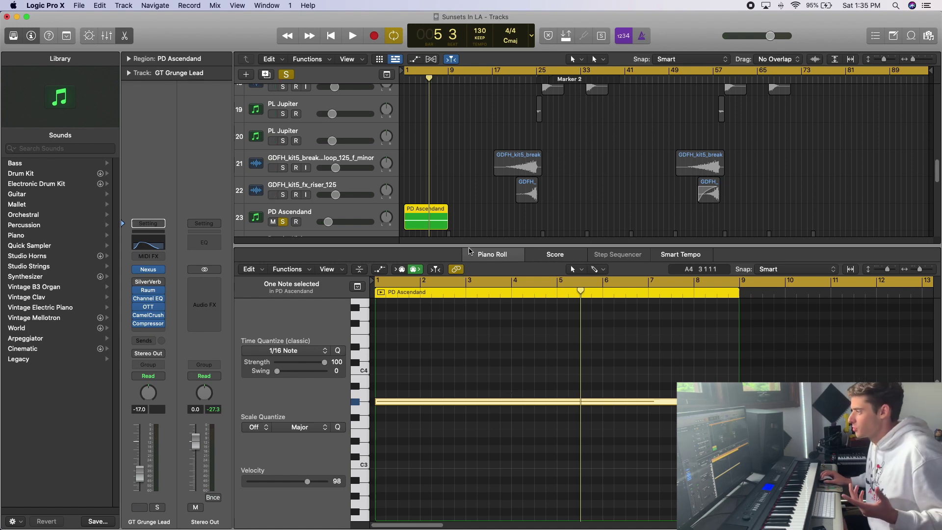
# Close the Piano Roll and clear the PD Ascendand solo
pyautogui.moveTo(471, 244); pyautogui.dragTo(515, 373)
pyautogui.scroll(15, 486, 267)
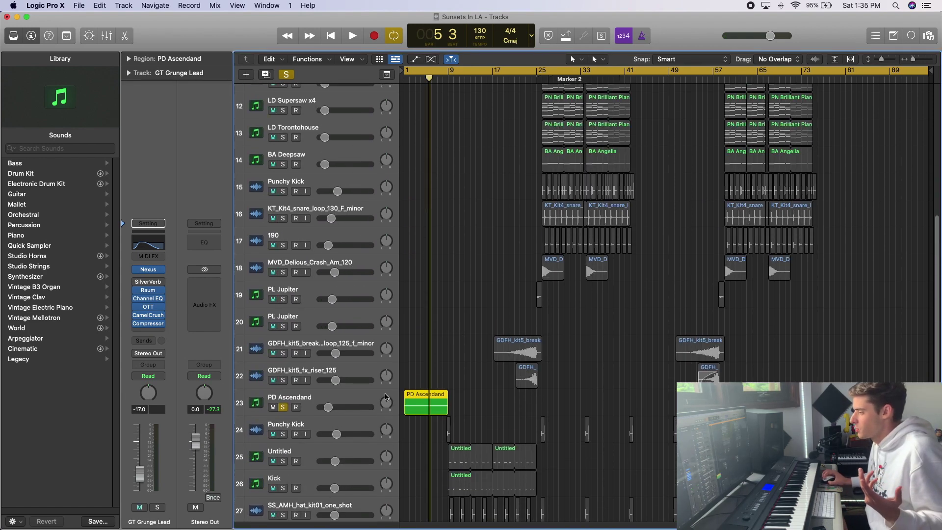
pyautogui.scroll(5, 425, 247)
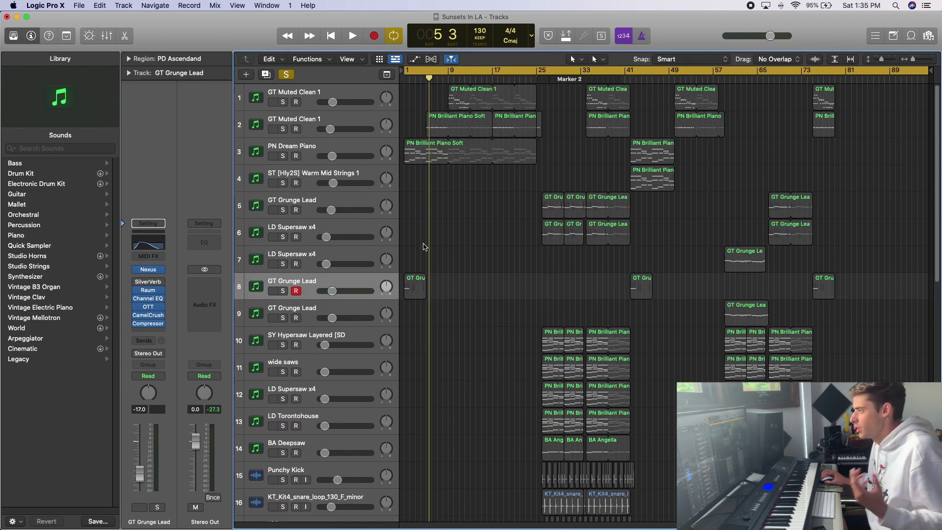
pyautogui.click(287, 75)
# Audition the PN Dream Piano track soloed from bar 1, with its first region's chords open in the Piano Roll
pyautogui.click(283, 156)
pyautogui.press('Return')
pyautogui.press('space')
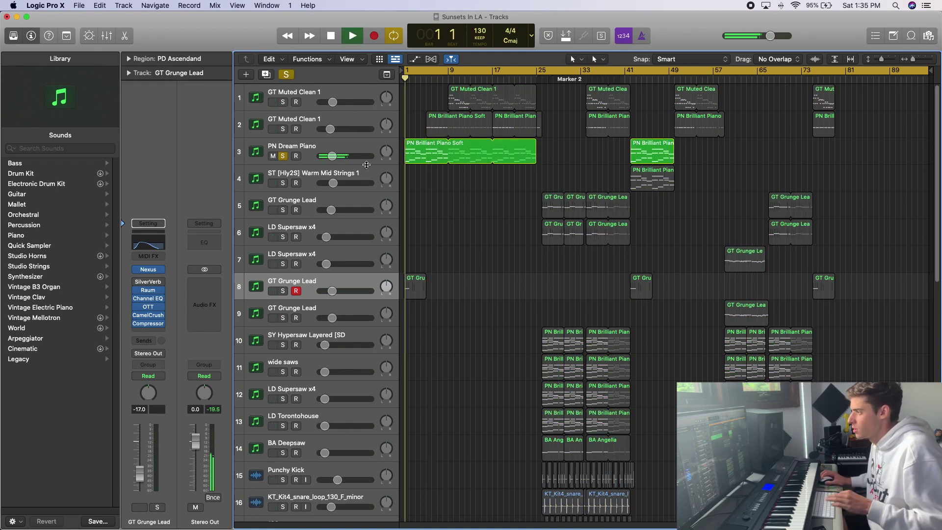
pyautogui.doubleClick(407, 151)
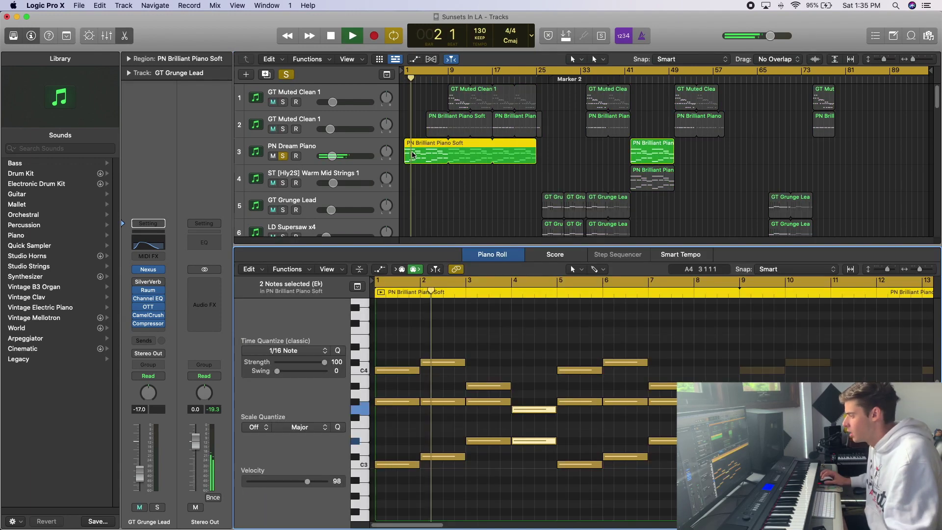
pyautogui.scroll(3, 544, 392)
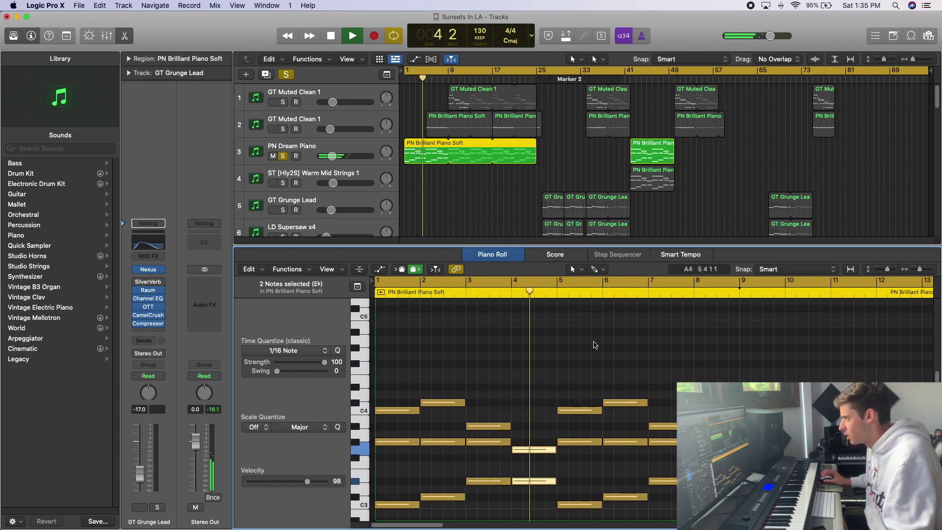
pyautogui.press('space')
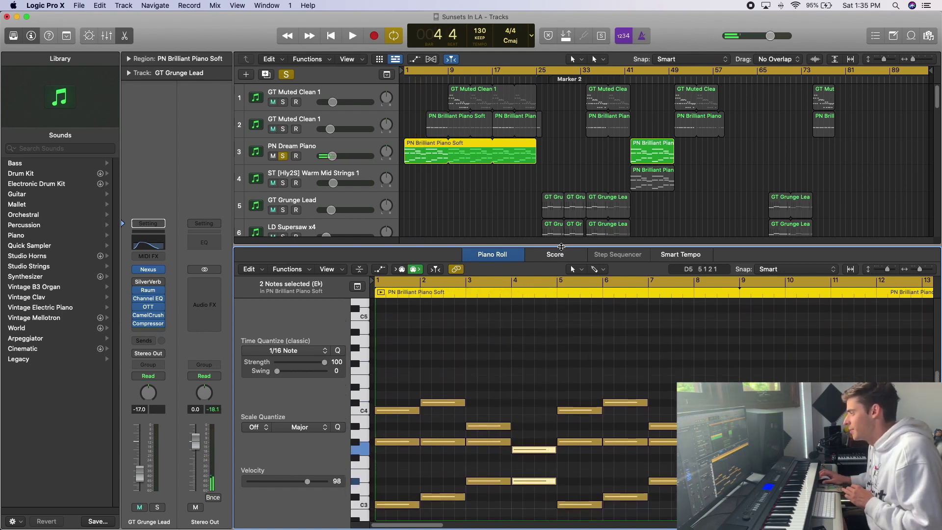
# Close the Piano Roll and clear the PN Dream Piano solo
pyautogui.press('p')
pyautogui.click(415, 126)
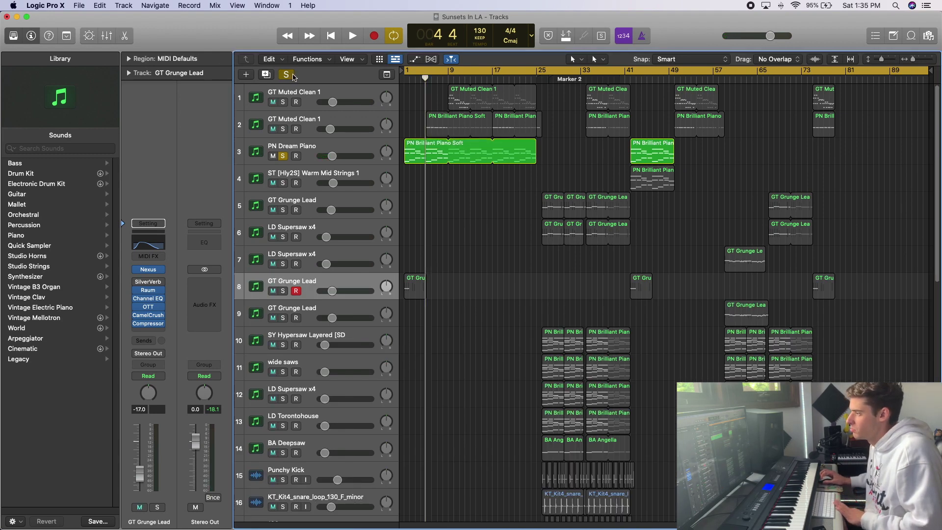
pyautogui.click(287, 74)
# Audition GT Muted Clean 1 on track 2 with its first region in the Piano Roll, adding track 1 to the solo
pyautogui.press('space')
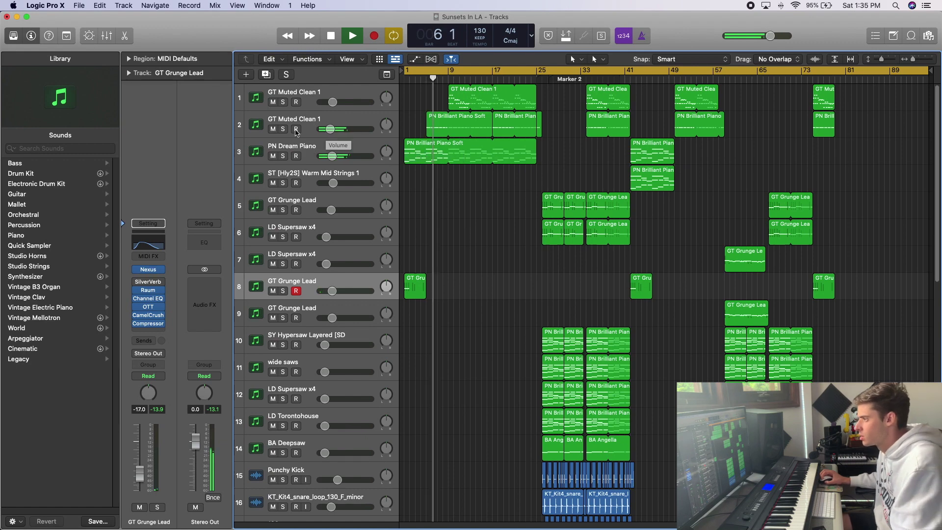
pyautogui.click(283, 129)
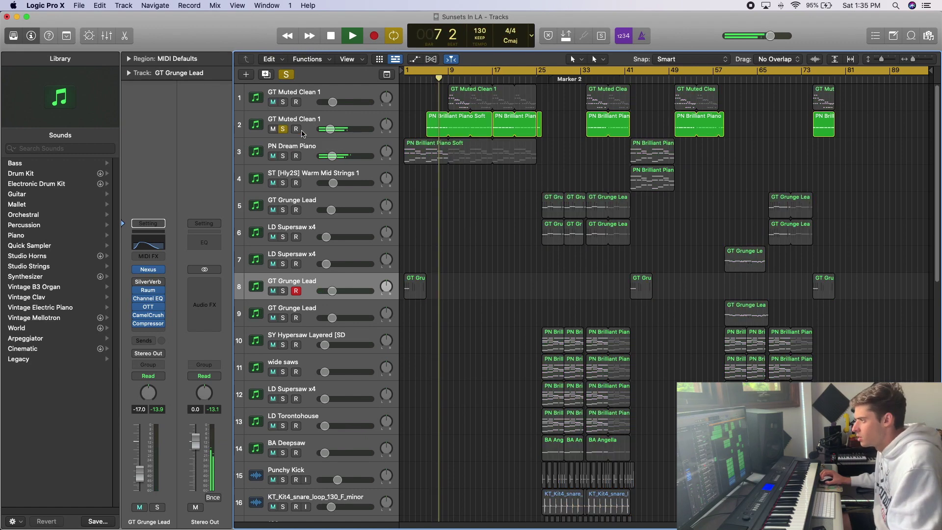
pyautogui.doubleClick(434, 130)
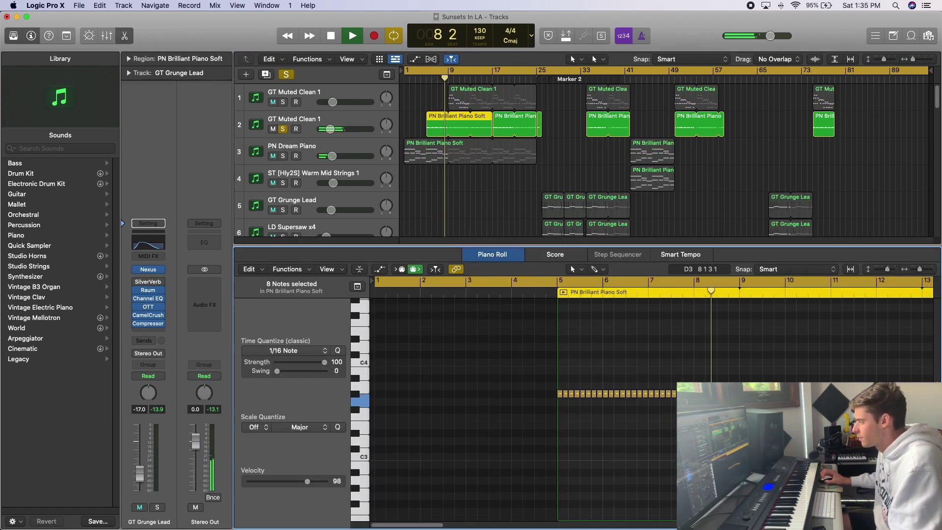
pyautogui.click(284, 102)
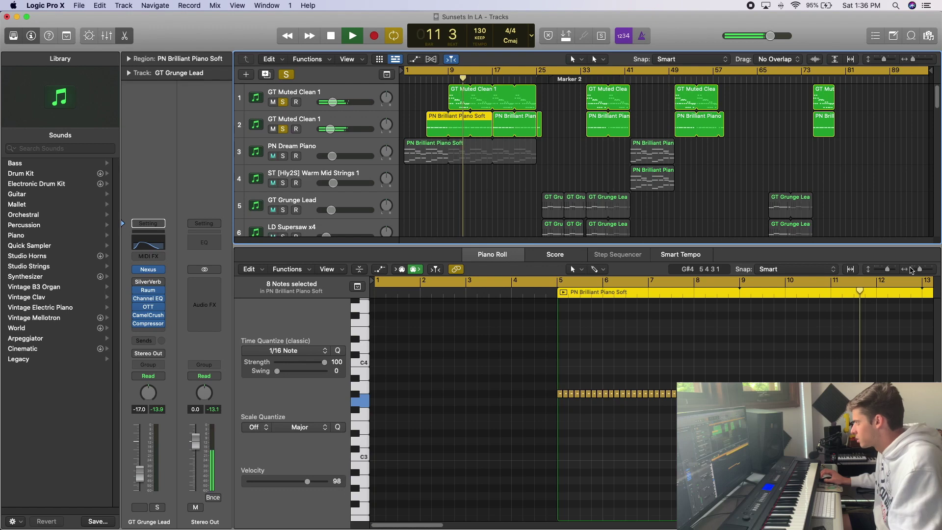
pyautogui.moveTo(919, 270); pyautogui.dragTo(918, 269)
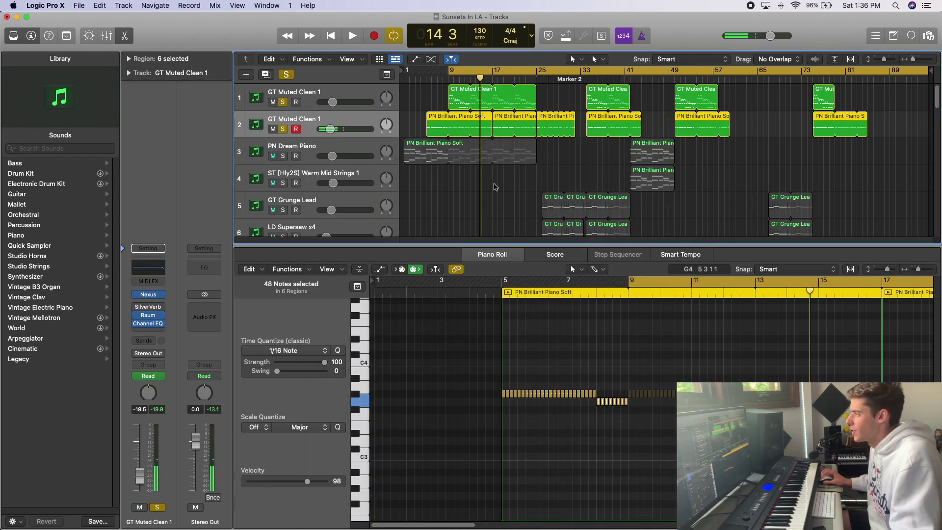
# Audition only GT Muted Clean 1 on track 1 from bar 9, with its first region enlarged in the Piano Roll
pyautogui.click(466, 97)
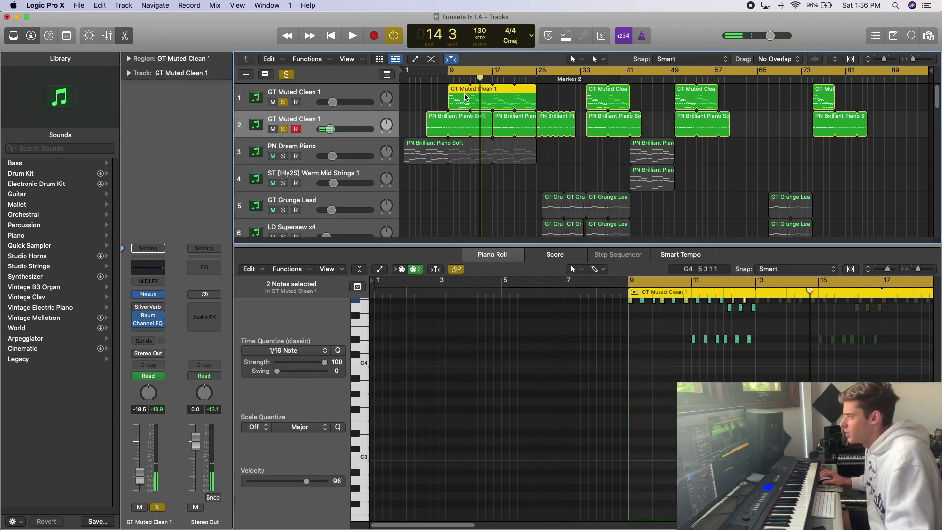
pyautogui.scroll(5, 744, 377)
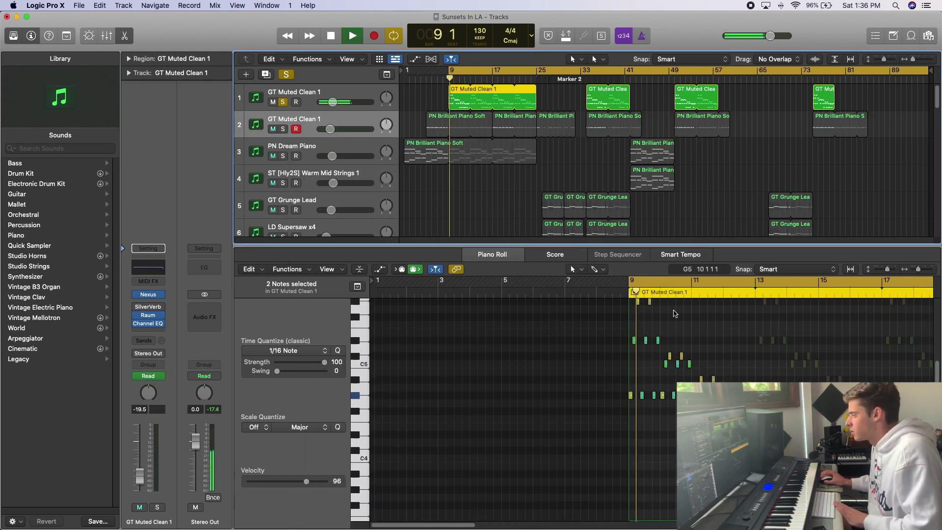
pyautogui.moveTo(918, 269); pyautogui.dragTo(922, 281)
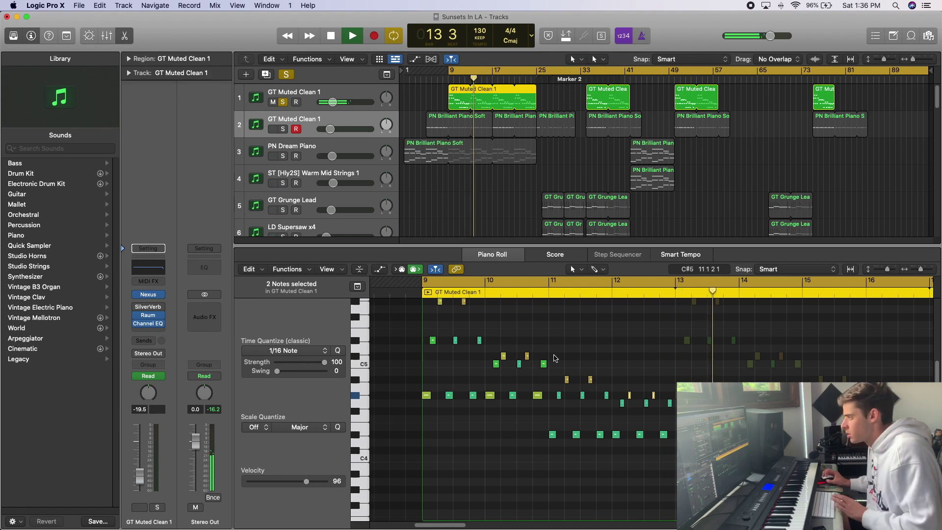
pyautogui.press('space')
# Play both GT Muted Clean 1 tracks soloed together from bar 9, and clear all solos to hear the full mix
pyautogui.click(286, 129)
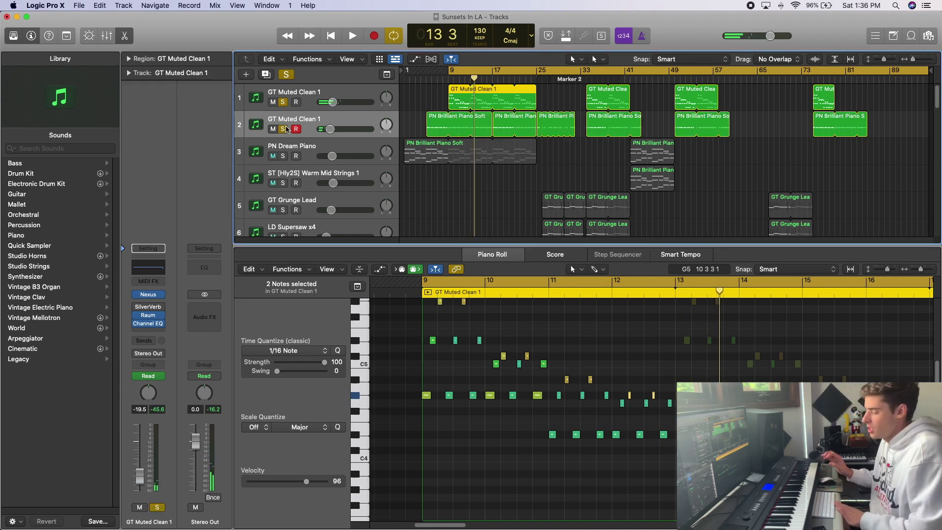
pyautogui.press('space')
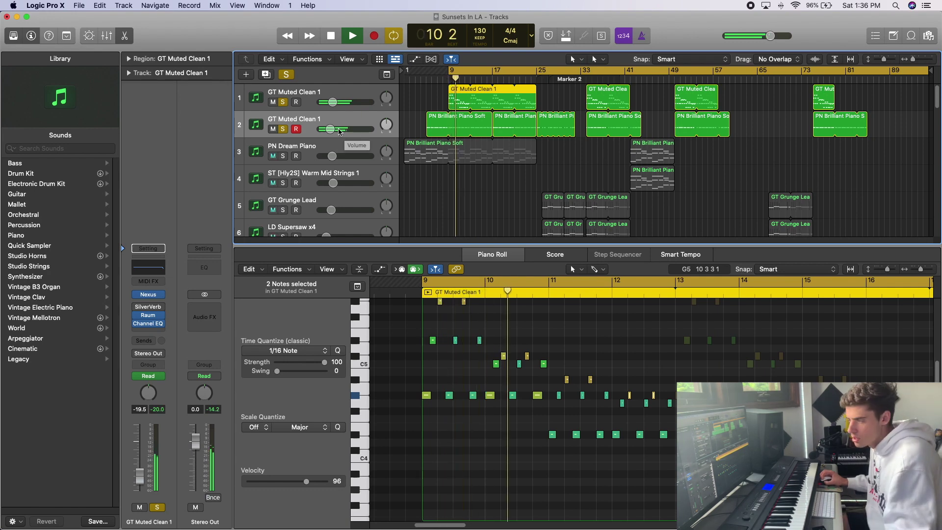
pyautogui.click(286, 75)
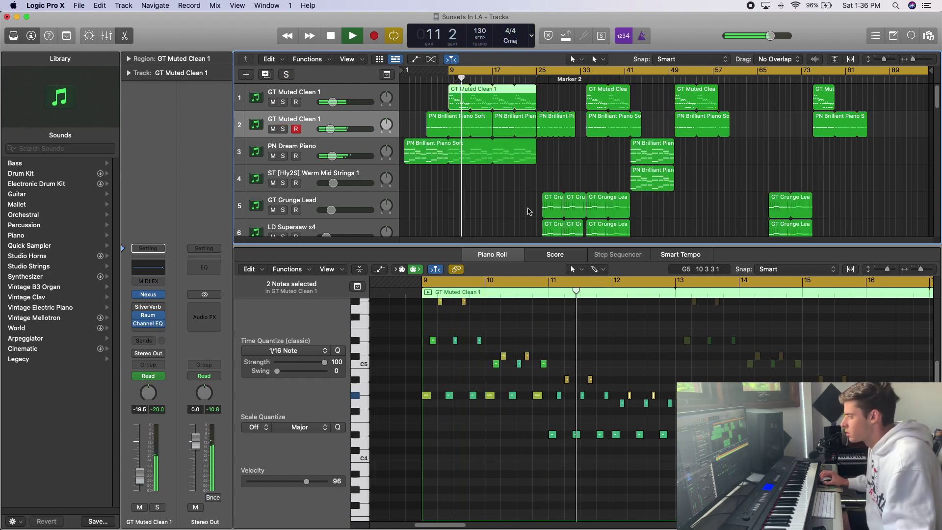
# Close the Piano Roll and stop playback
pyautogui.moveTo(558, 246); pyautogui.dragTo(558, 523)
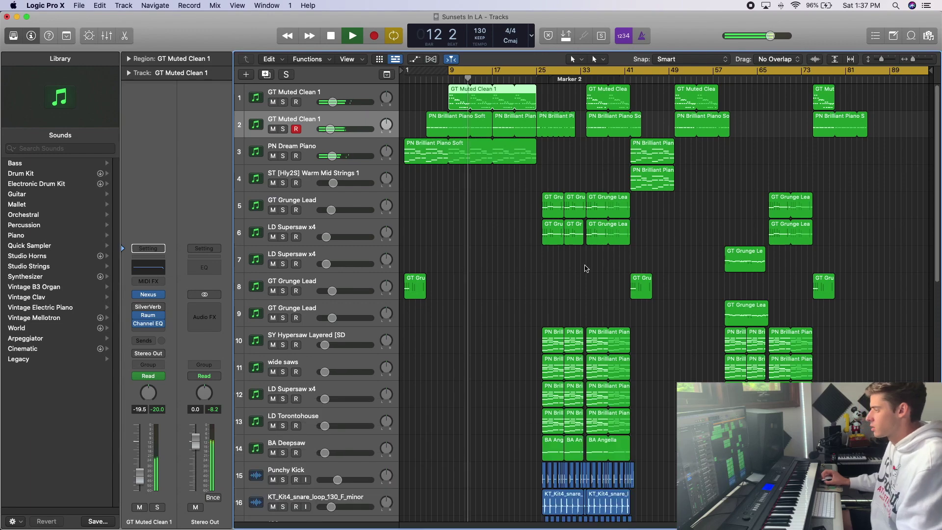
pyautogui.scroll(-10, 580, 297)
pyautogui.press('space')
pyautogui.scroll(7, 581, 297)
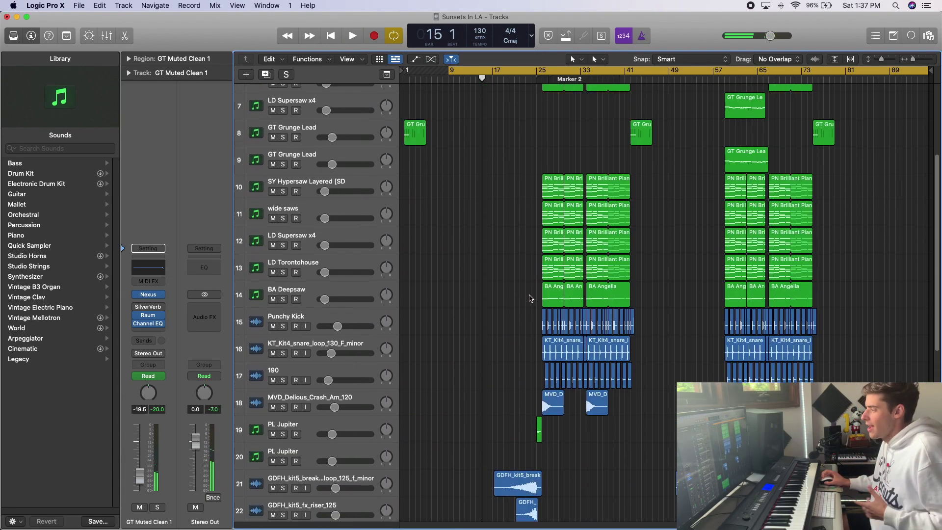
pyautogui.scroll(4, 530, 297)
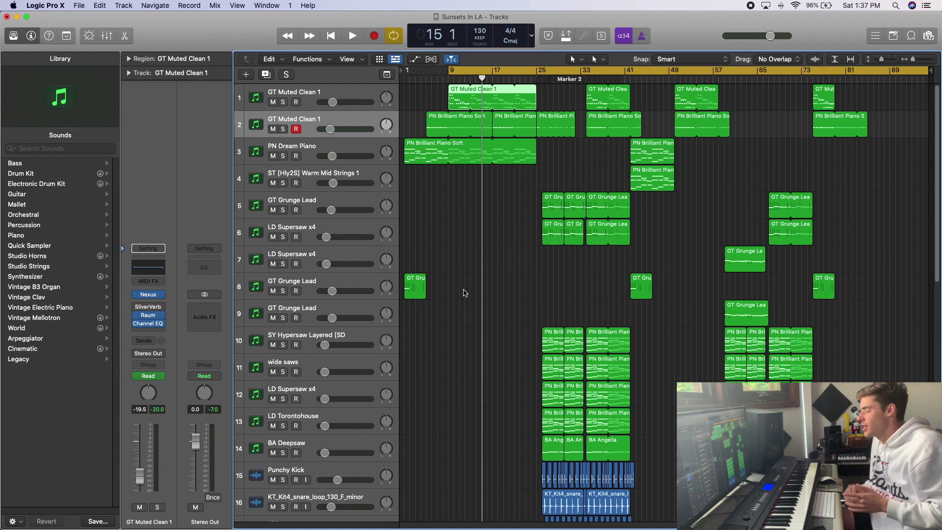
# Solo Punchy Kick on track 24 and play it around bar 9 with the arrangement enlarged
pyautogui.scroll(-13, 465, 292)
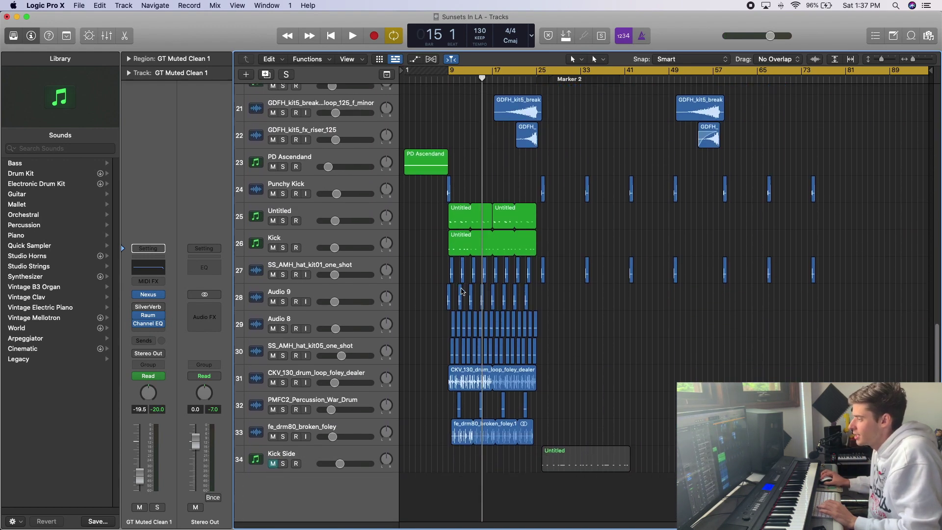
pyautogui.click(283, 195)
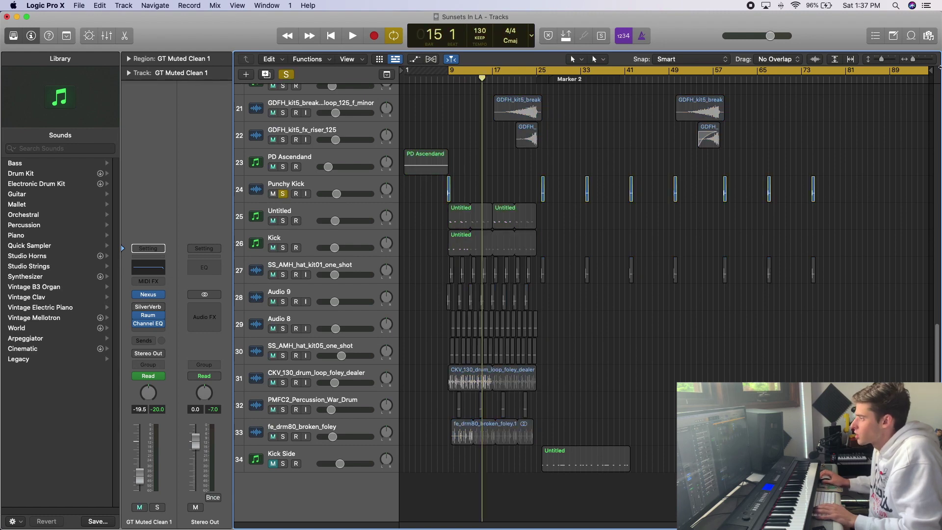
pyautogui.click(921, 62)
pyautogui.moveTo(445, 74); pyautogui.dragTo(437, 74)
pyautogui.click(285, 76)
pyautogui.click(286, 76)
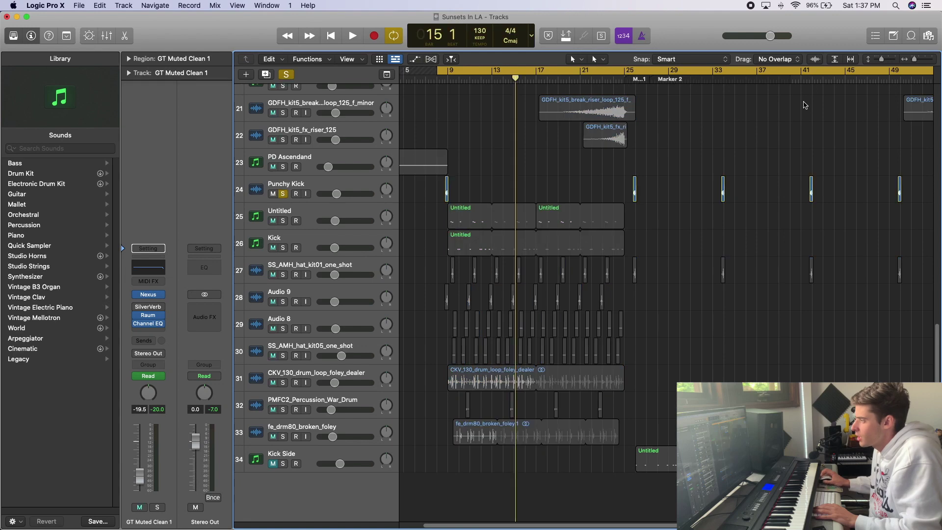
pyautogui.press('space')
pyautogui.click(928, 61)
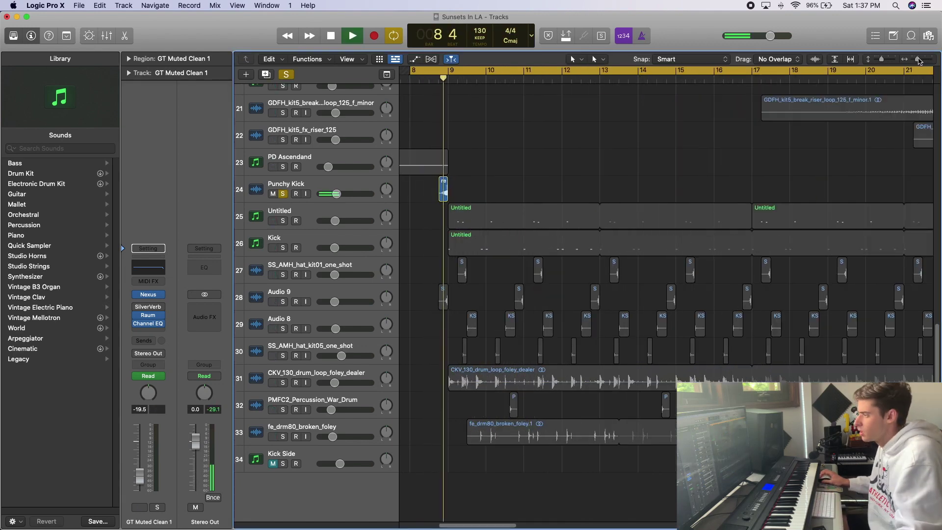
pyautogui.press('space')
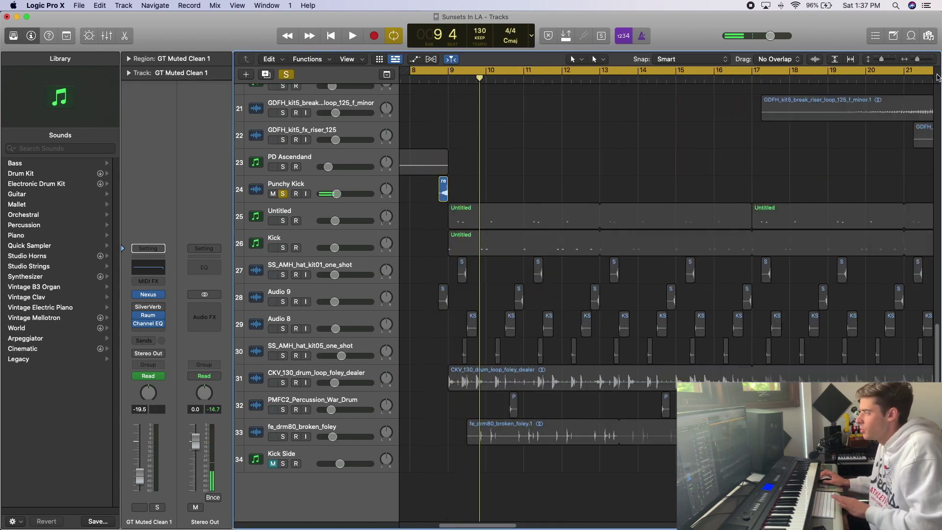
pyautogui.moveTo(918, 59); pyautogui.dragTo(913, 60)
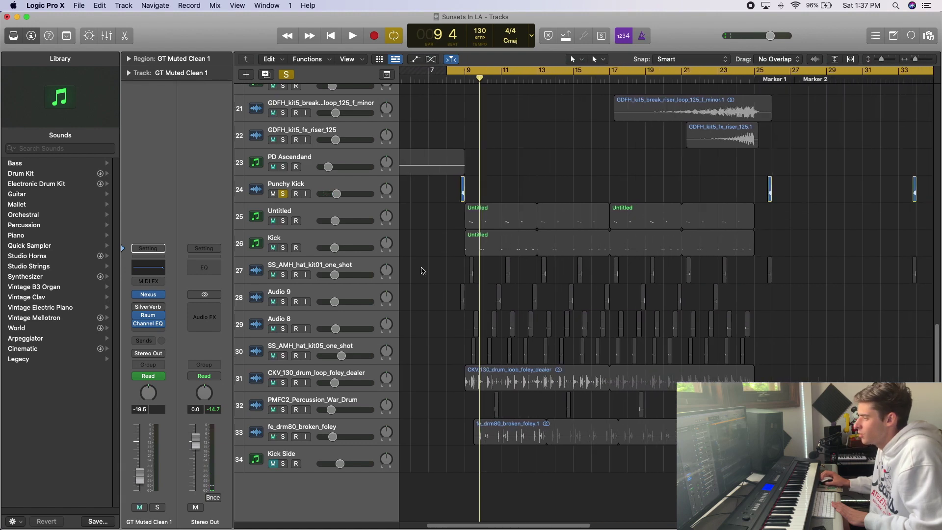
# Audition Audio 9 on track 28 together with the soloed Punchy Kick, and clear all solos
pyautogui.click(283, 302)
pyautogui.press('space')
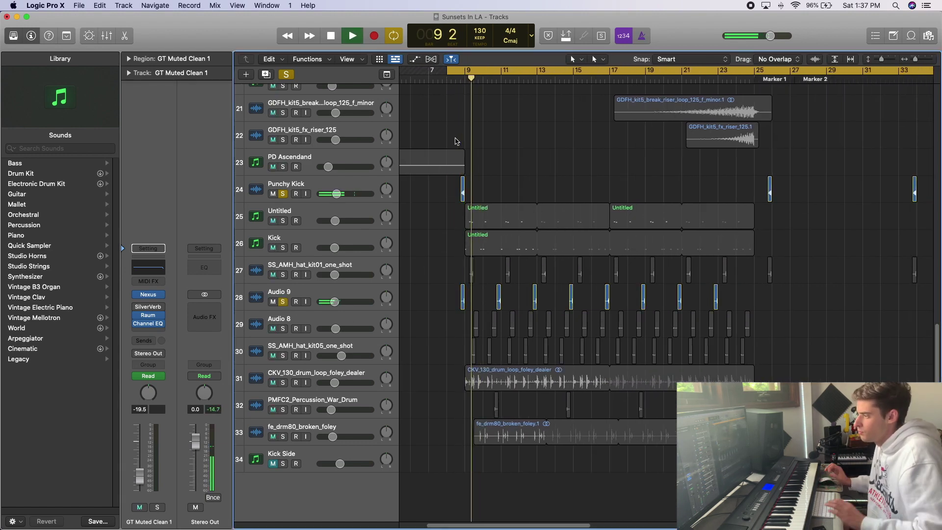
pyautogui.press('space')
pyautogui.click(287, 75)
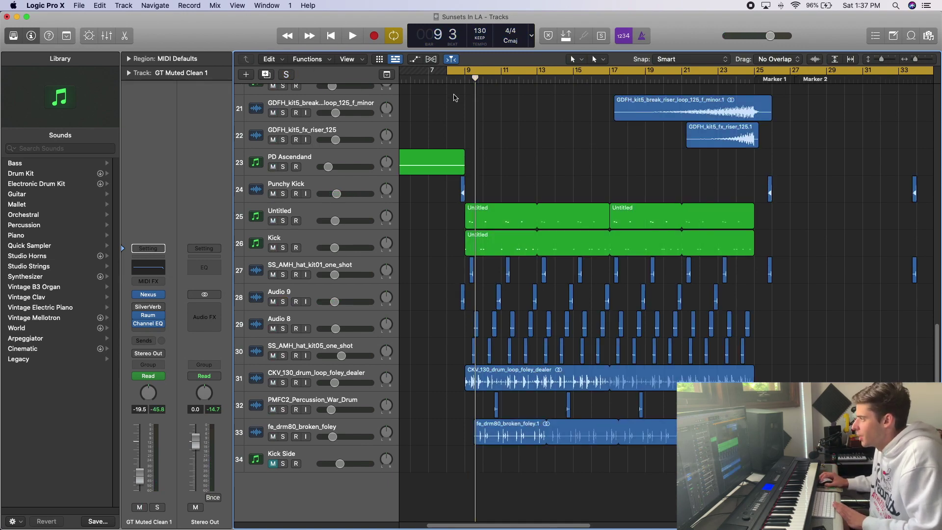
# Cycle bars 9 to 25 and audition CKV_130_drum_loop_foley_dealer soloed, adding fe_drm80_broken_foley on track 33 to the solo
pyautogui.moveTo(466, 69); pyautogui.dragTo(753, 96)
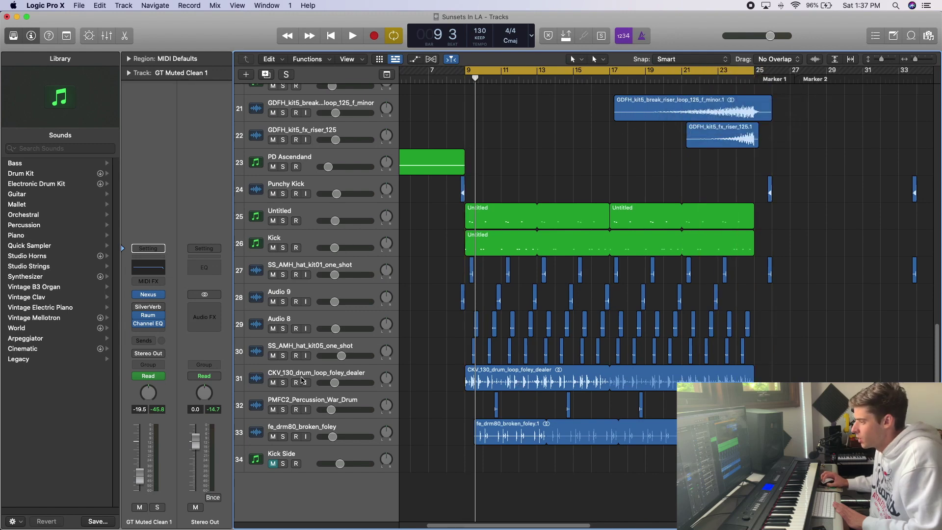
pyautogui.click(283, 383)
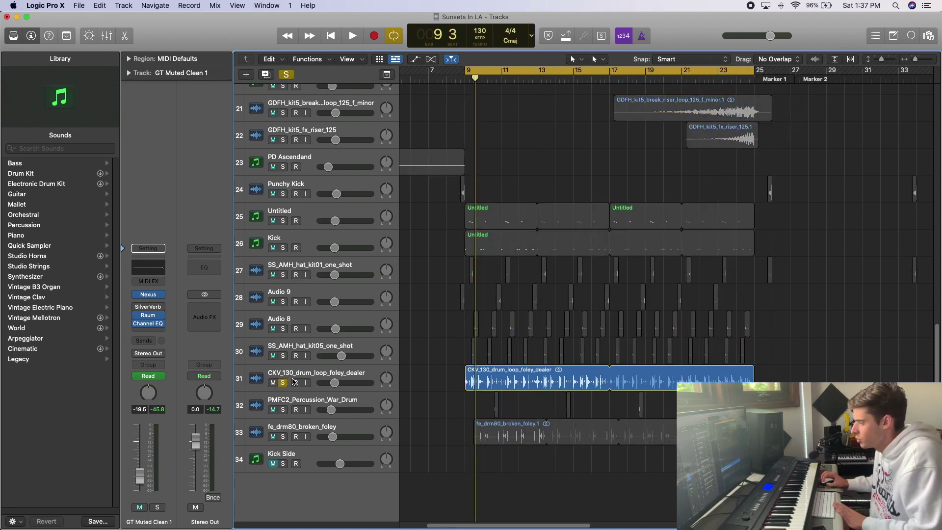
pyautogui.press('space')
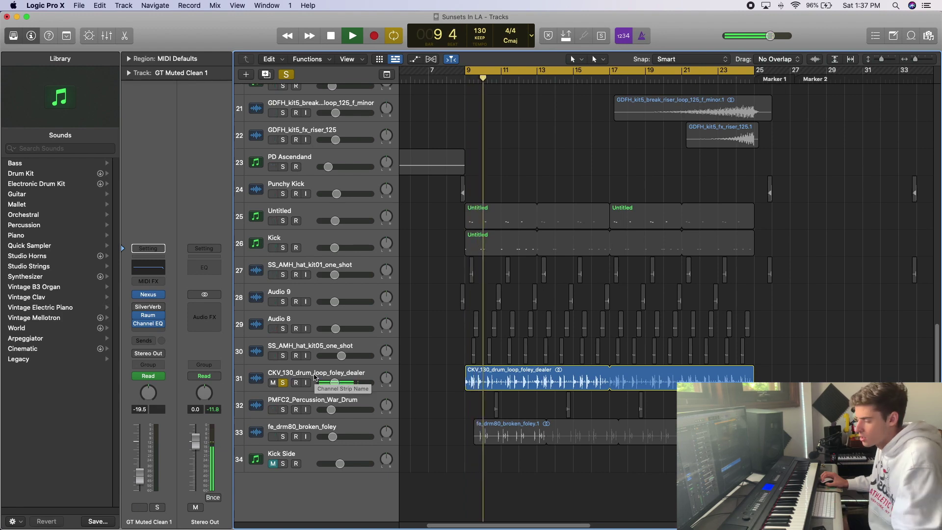
pyautogui.click(283, 437)
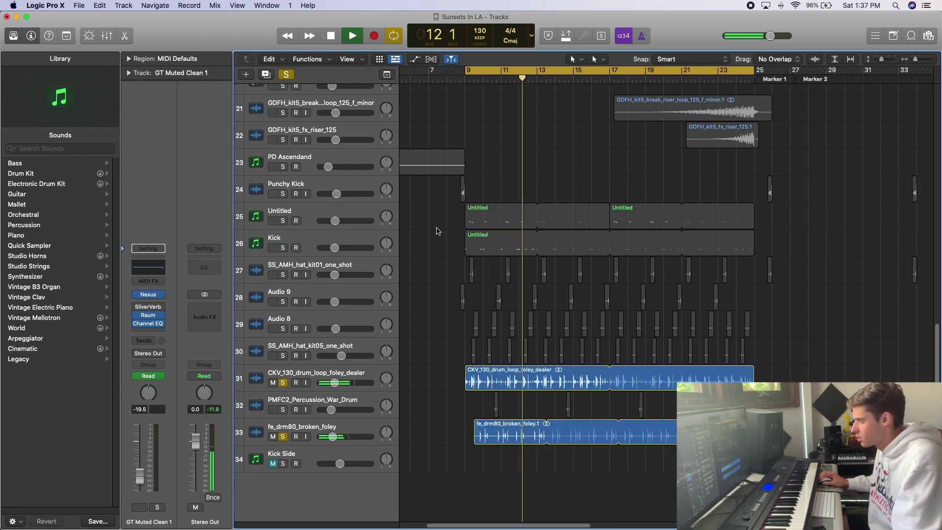
pyautogui.press('space')
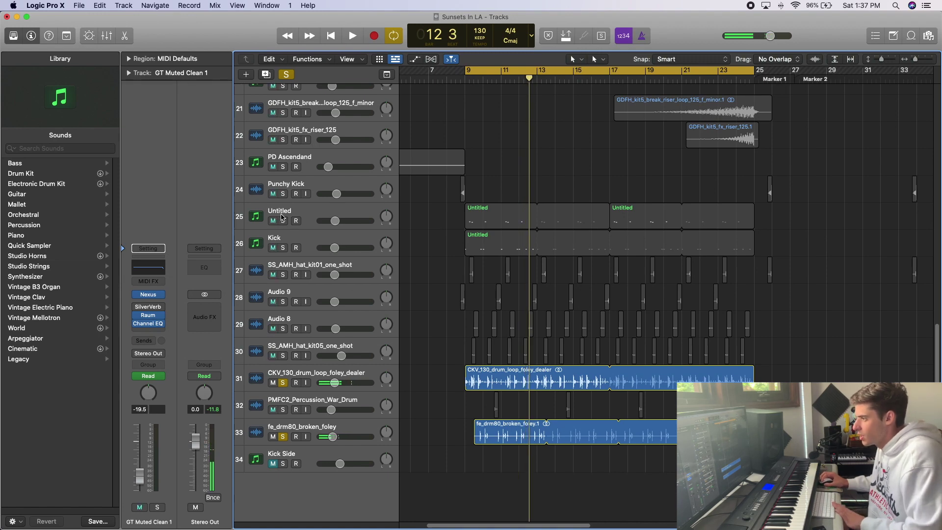
# Add Untitled and Kick on tracks 25 and 26 and tracks 27 to 30 to the solo, and play the drum groove
pyautogui.moveTo(283, 221); pyautogui.dragTo(284, 247)
pyautogui.press('space')
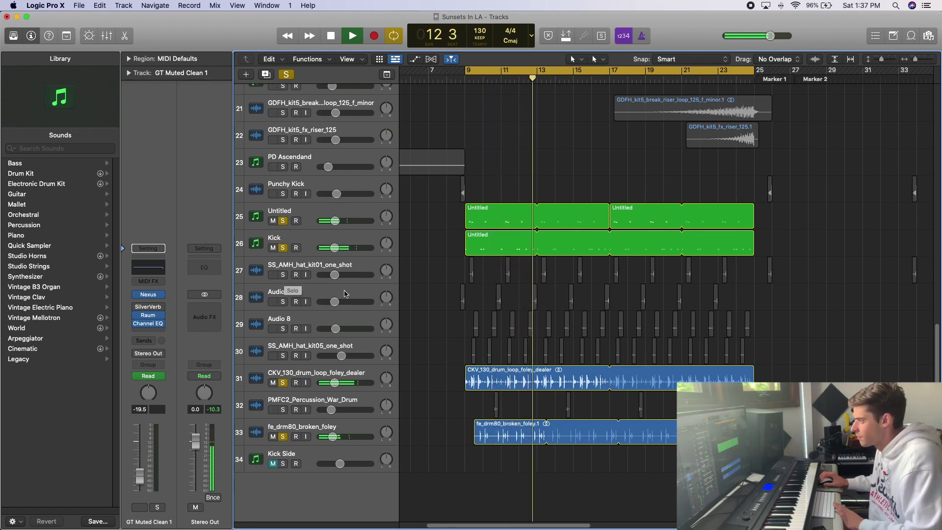
pyautogui.press('space')
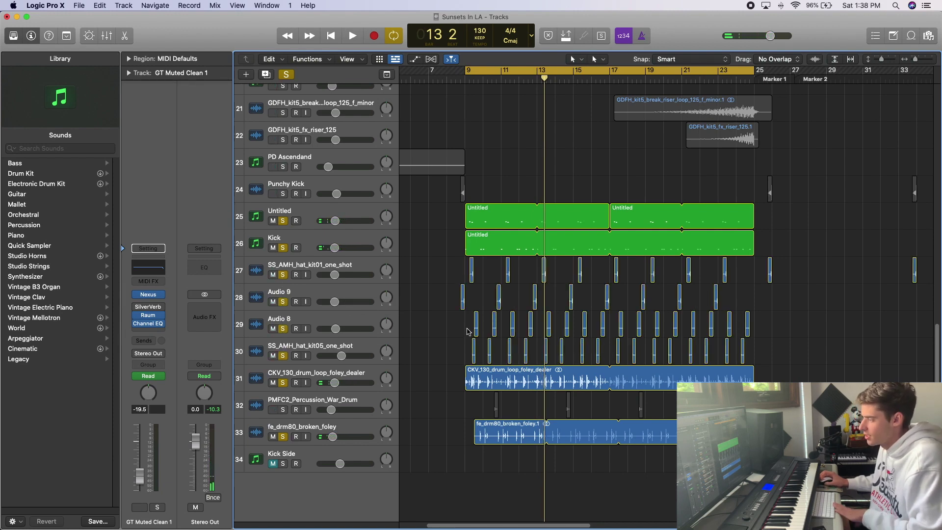
pyautogui.press('space')
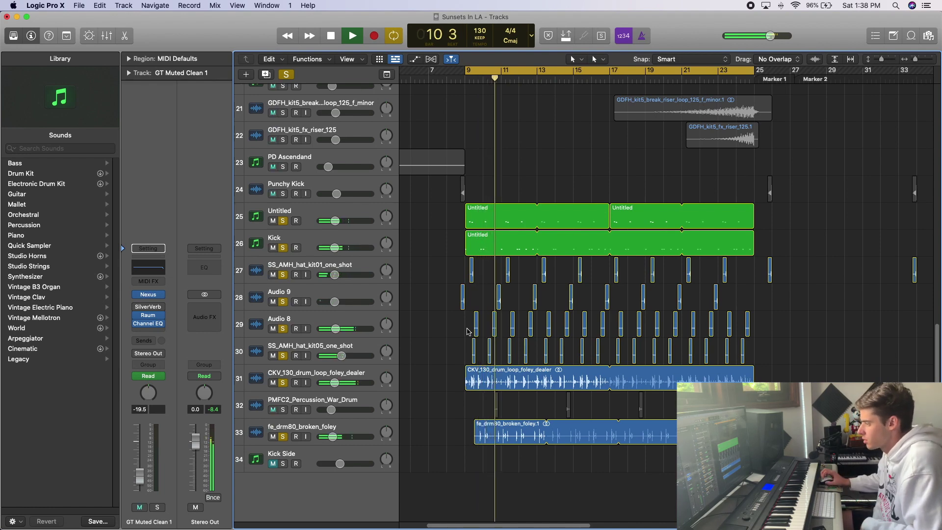
pyautogui.press('space')
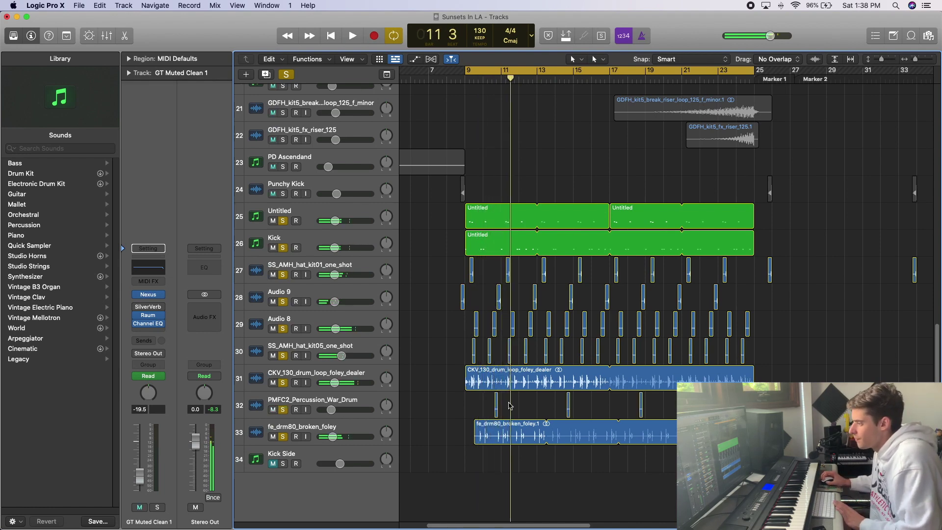
# Select PMFC2_Percussion_War_Drum on track 32 and play it soloed together with the other drum tracks
pyautogui.click(324, 402)
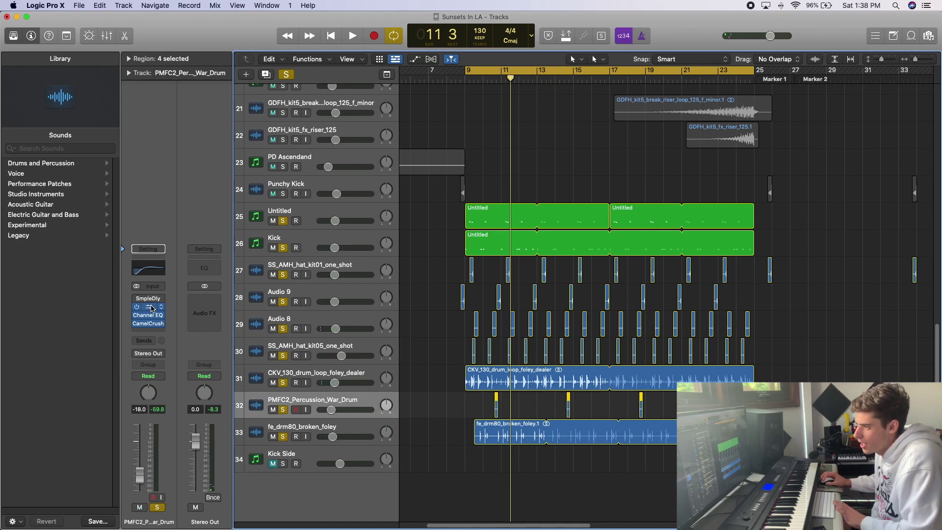
pyautogui.press('space')
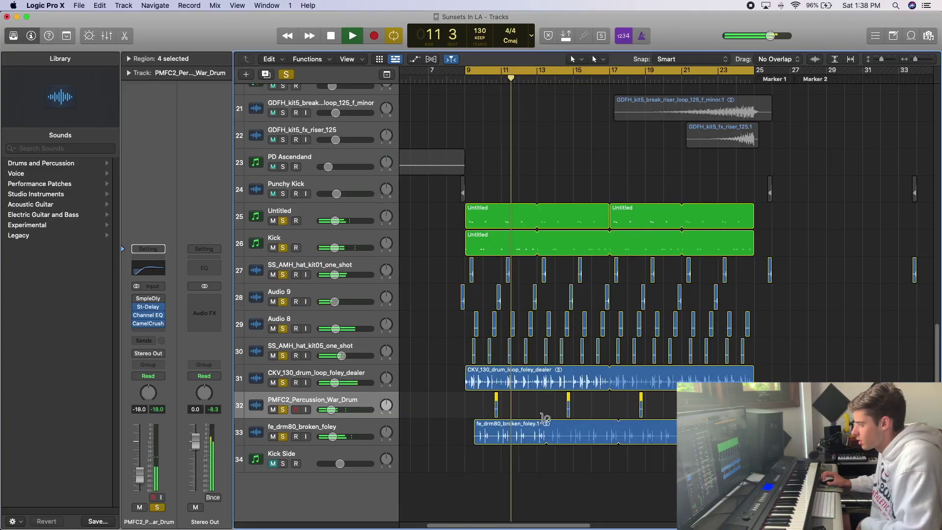
pyautogui.press('super+Left')
pyautogui.press('super+Left')
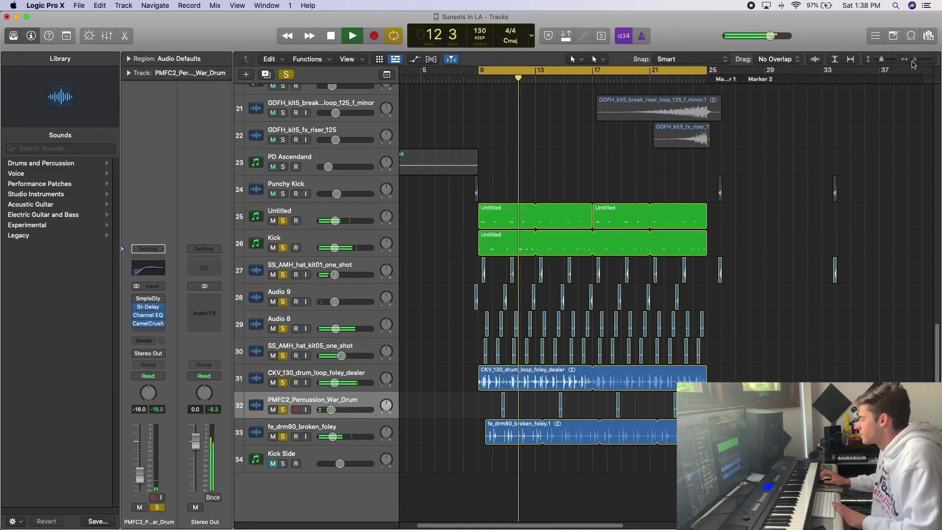
pyautogui.press('space')
# Clear all solos and play the full mix from bar 9, extending the cycle range to bar 74
pyautogui.scroll(5, 671, 173)
pyautogui.scroll(5, 671, 173)
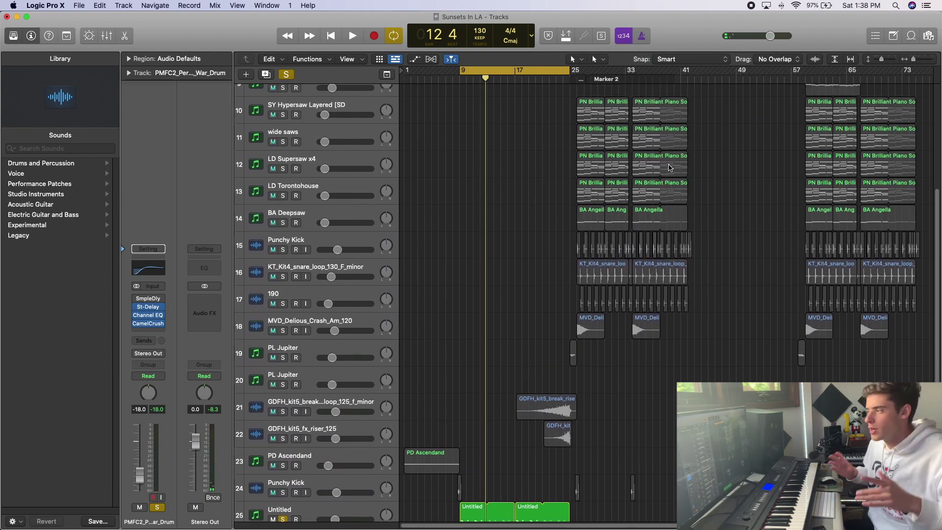
pyautogui.scroll(8, 500, 230)
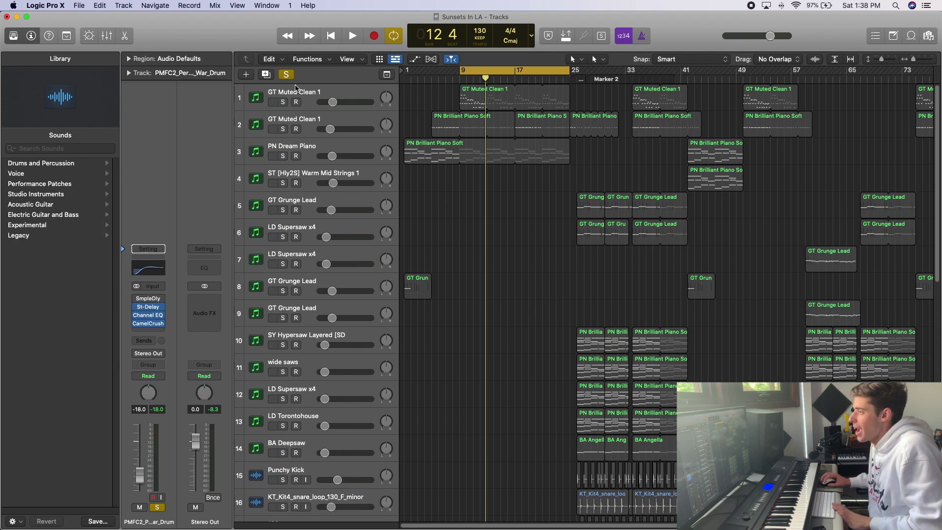
pyautogui.click(287, 74)
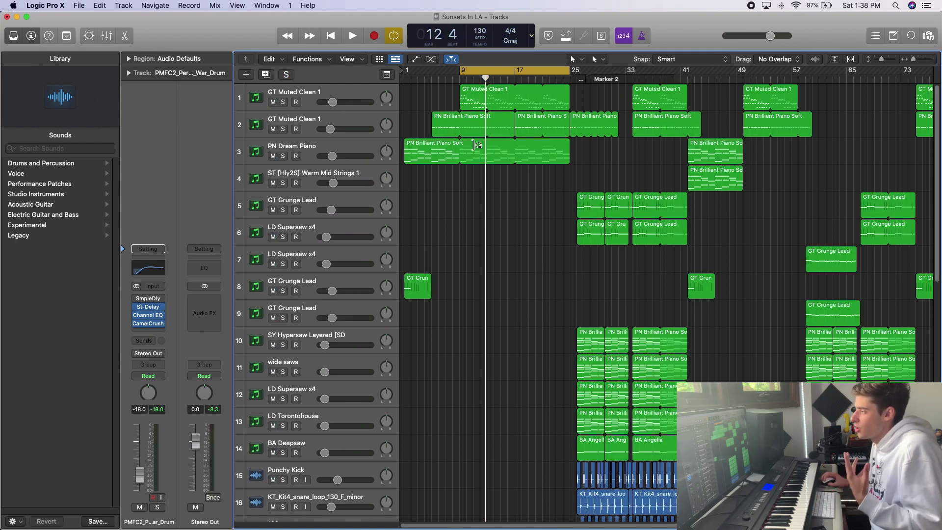
pyautogui.press('space')
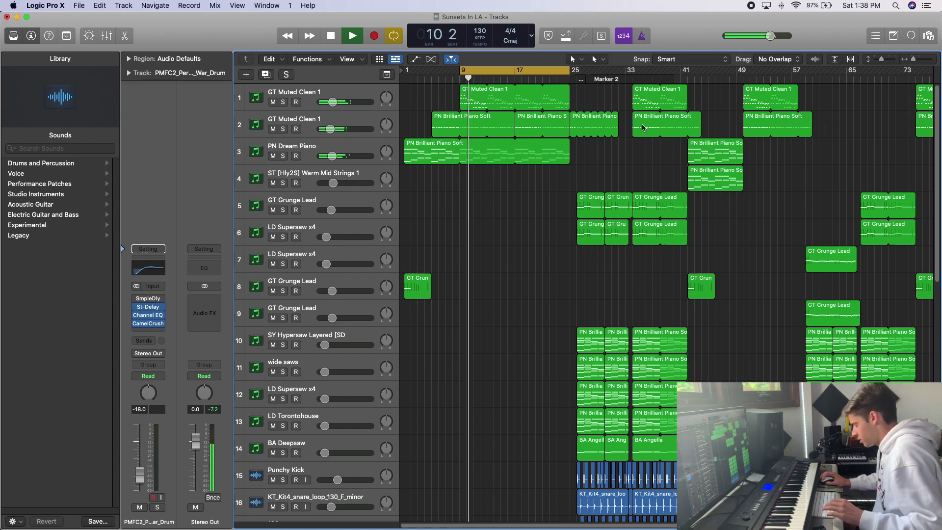
pyautogui.moveTo(914, 60); pyautogui.dragTo(913, 60)
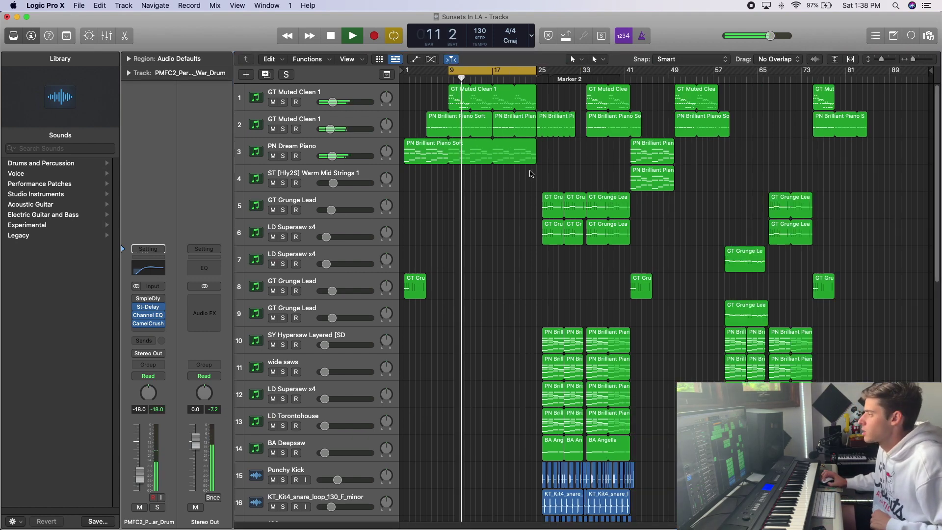
pyautogui.click(524, 195)
pyautogui.moveTo(535, 70); pyautogui.dragTo(807, 114)
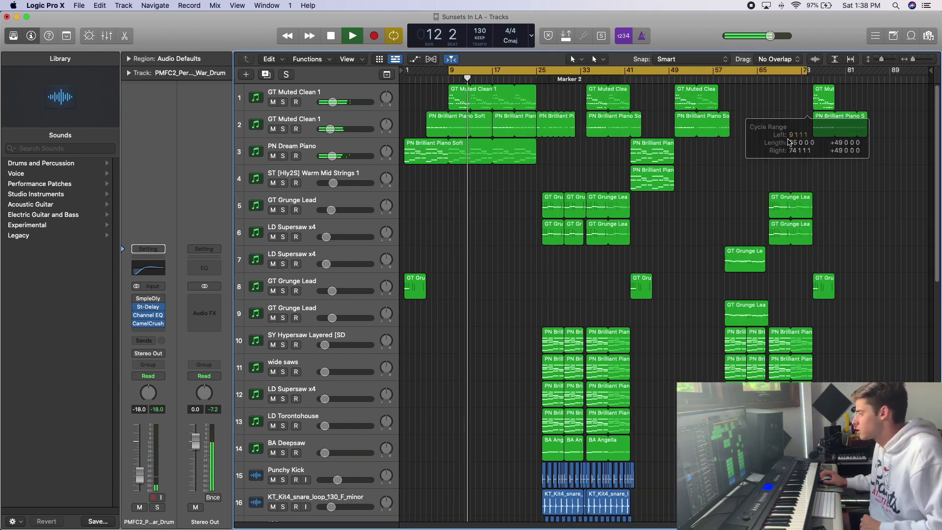
pyautogui.scroll(-1, 608, 254)
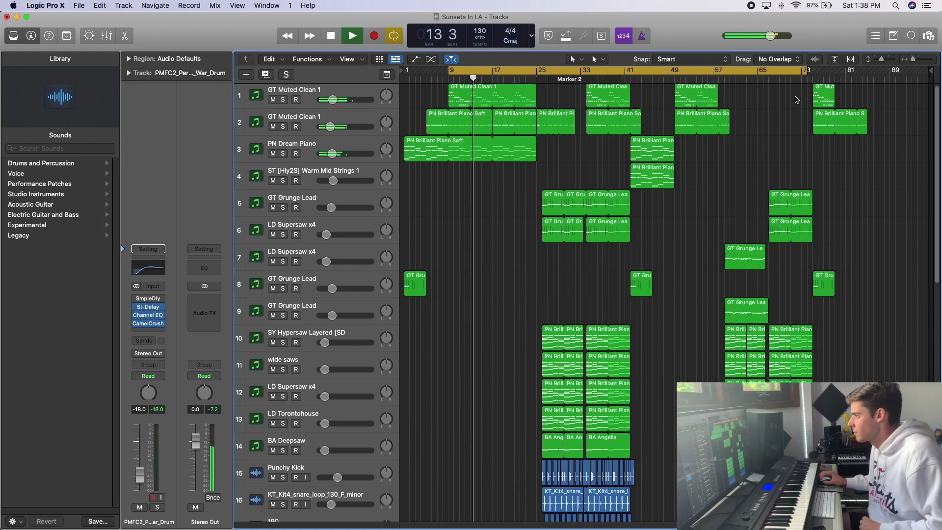
pyautogui.scroll(-10, 535, 231)
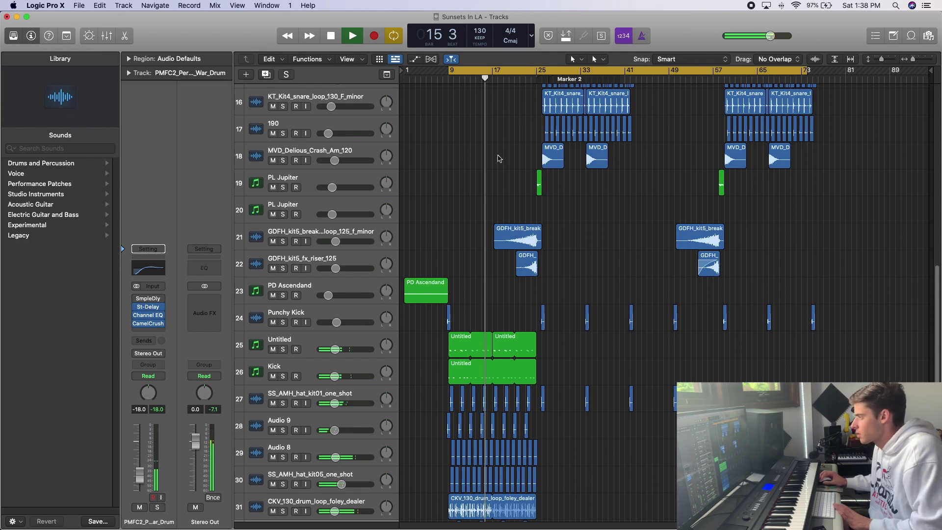
pyautogui.press('space')
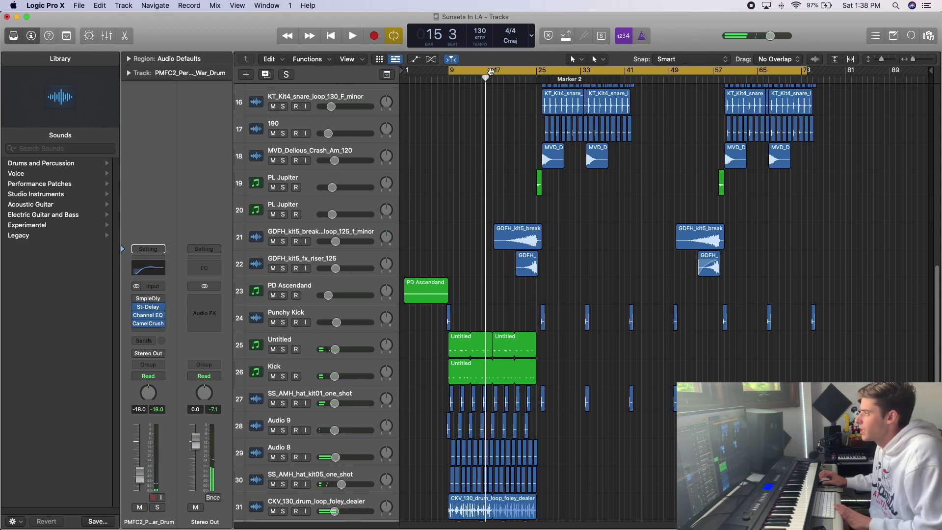
# Set the cycle range to about bars 19 to 37 and play the build-up in the full mix
pyautogui.click(497, 72)
pyautogui.moveTo(497, 73); pyautogui.dragTo(575, 78)
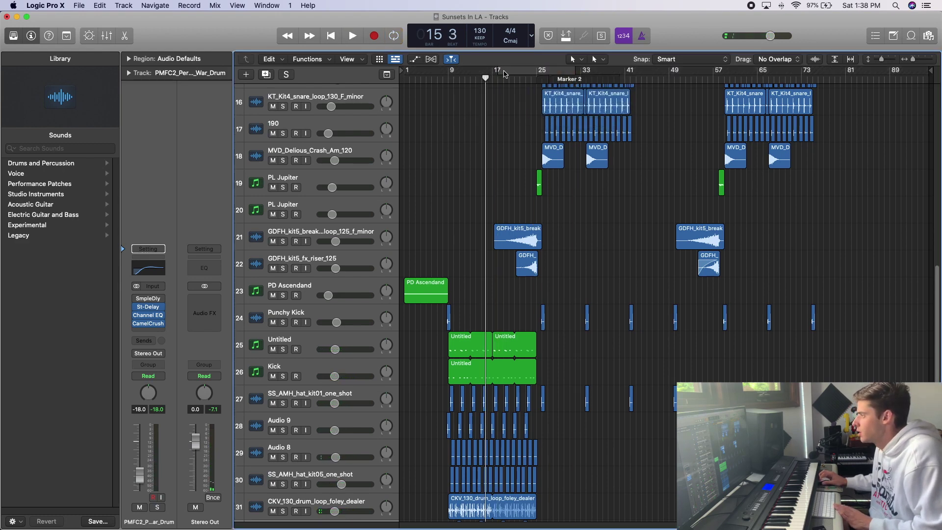
pyautogui.moveTo(504, 74); pyautogui.dragTo(602, 74)
pyautogui.press('space')
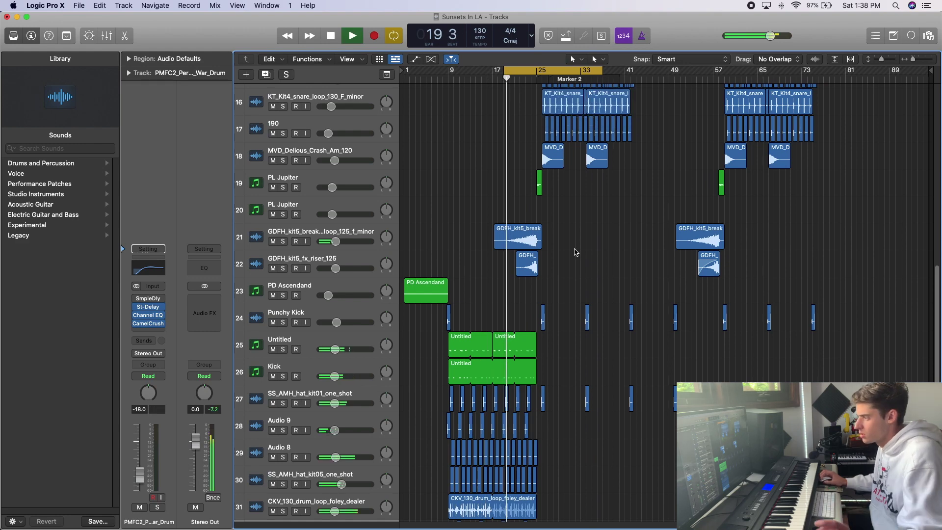
pyautogui.scroll(-5, 530, 297)
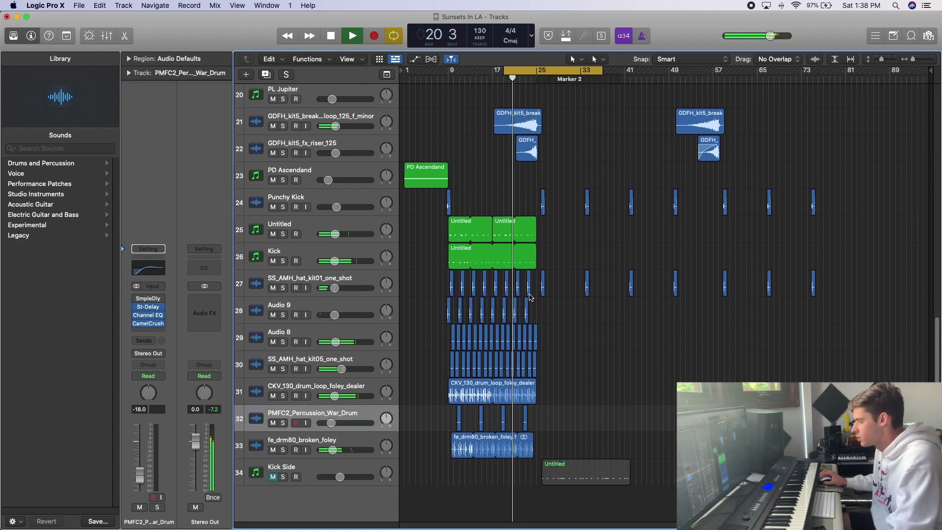
pyautogui.scroll(2, 529, 296)
# Audition the two GDFH_kit5 riser tracks, 21 and 22, soloed up to bar 25
pyautogui.click(282, 178)
pyautogui.click(283, 205)
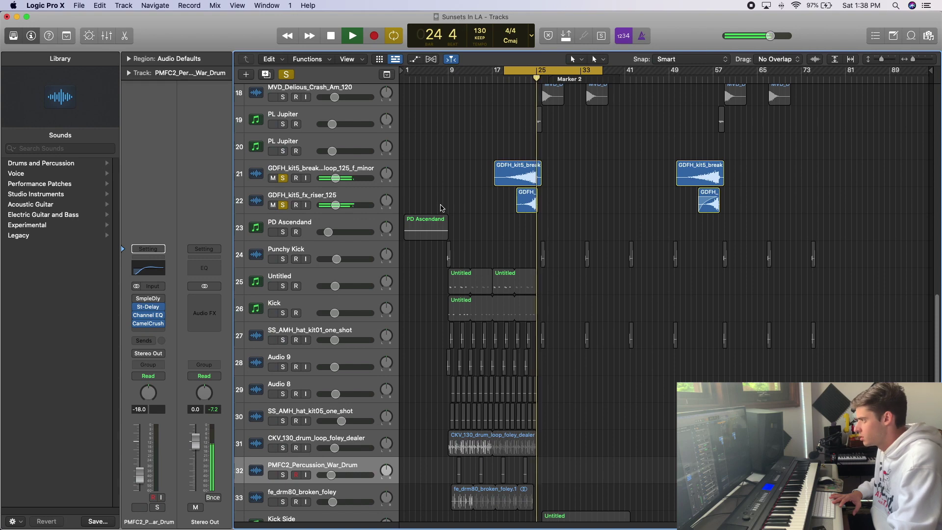
pyautogui.press('space')
pyautogui.scroll(15, 525, 258)
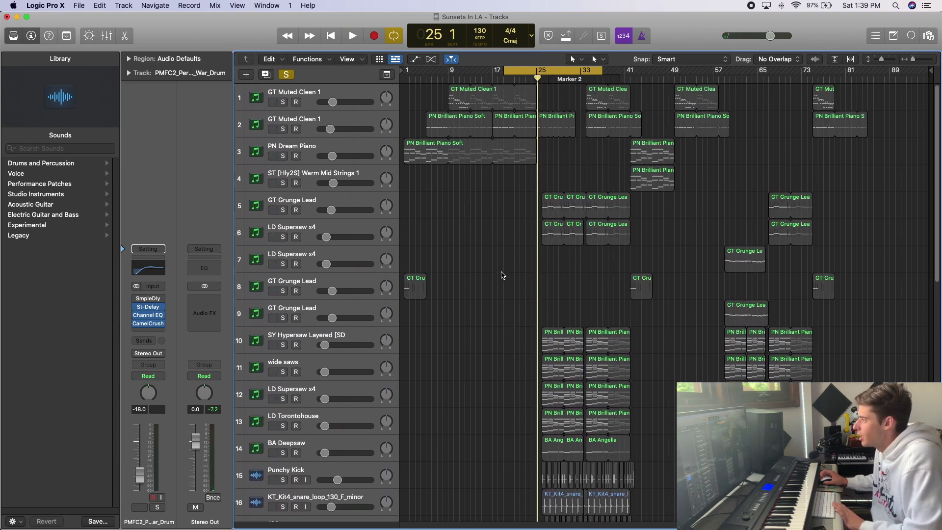
pyautogui.scroll(-15, 503, 275)
pyautogui.scroll(8, 581, 287)
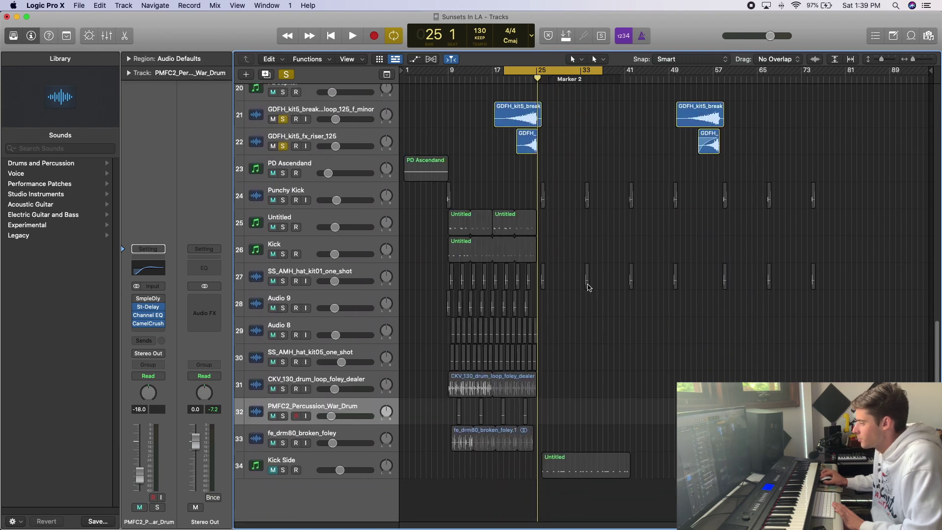
# Clear the riser solos, set the cycle range to bar 25, and play the PL Jupiter track 19 soloed
pyautogui.moveTo(913, 59); pyautogui.dragTo(918, 59)
pyautogui.moveTo(456, 71); pyautogui.dragTo(607, 70)
pyautogui.click(283, 310)
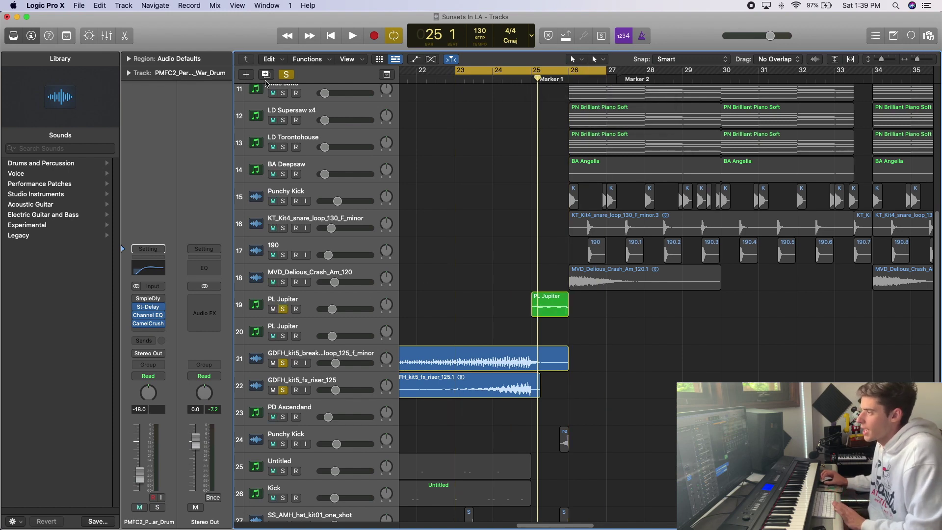
pyautogui.click(286, 74)
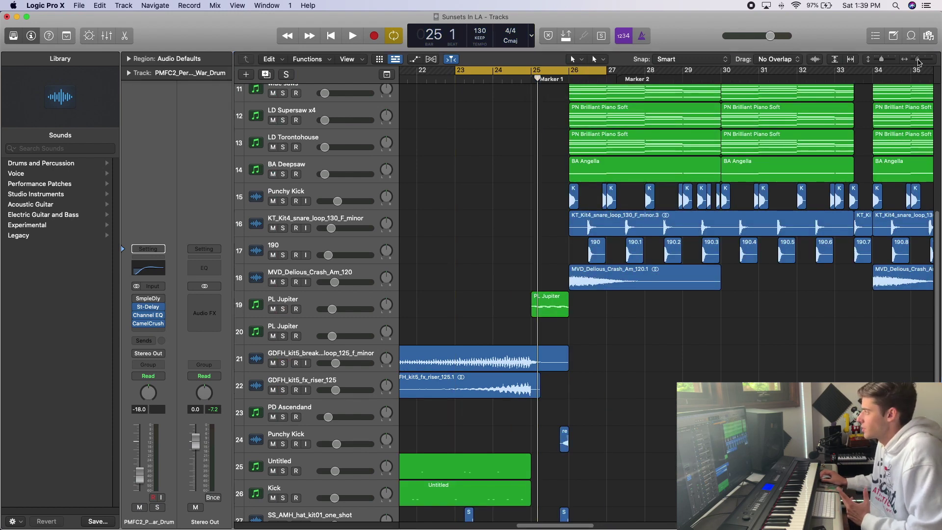
pyautogui.moveTo(917, 59); pyautogui.dragTo(910, 65)
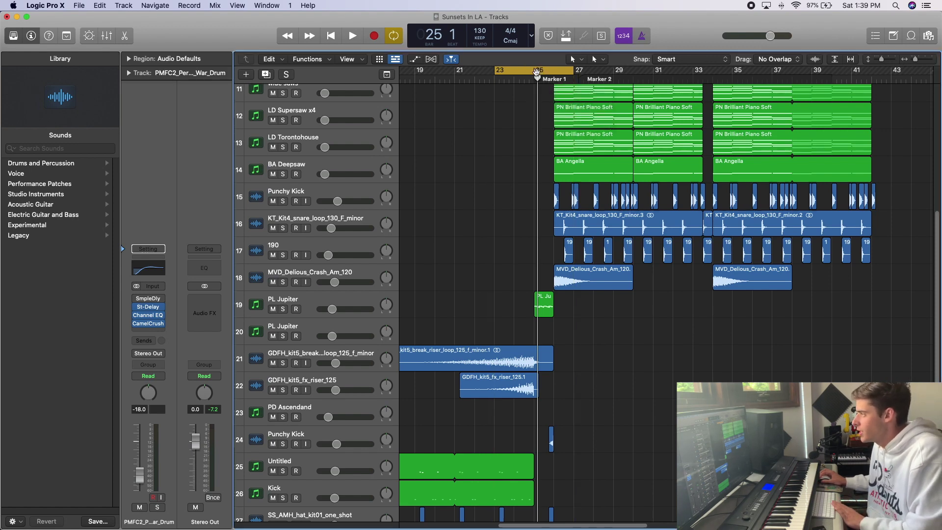
pyautogui.moveTo(537, 72); pyautogui.dragTo(554, 72)
pyautogui.click(284, 309)
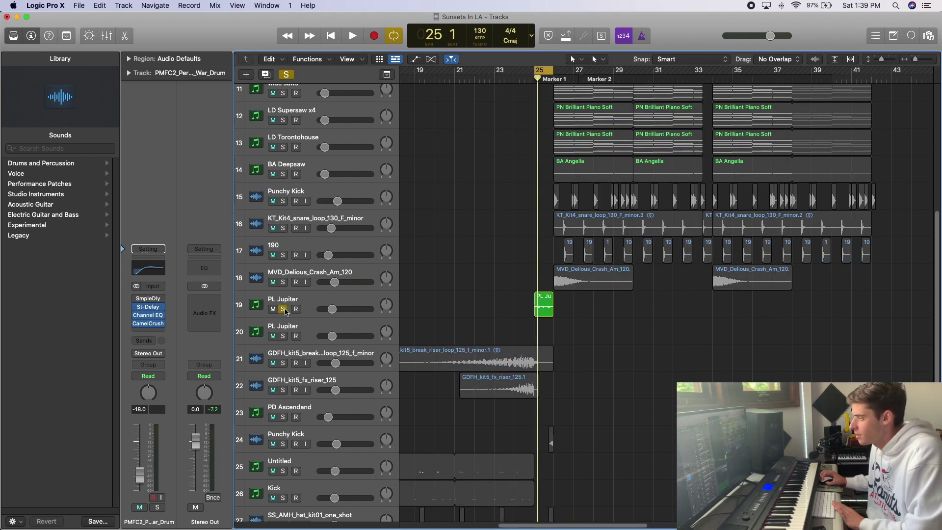
pyautogui.press('space')
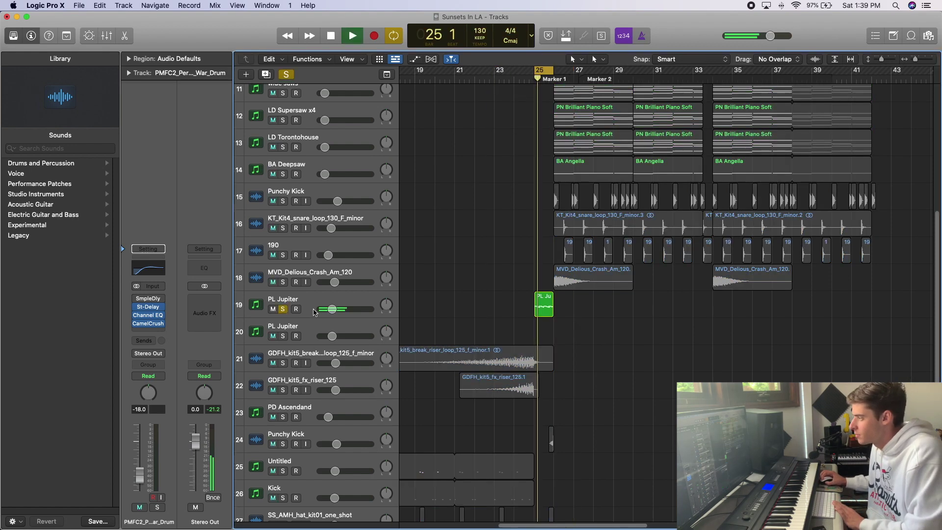
pyautogui.press('space')
# Select PL Jupiter on track 19, show automation, and play the bar 25 region to examine its High Cut Freq curve
pyautogui.click(362, 312)
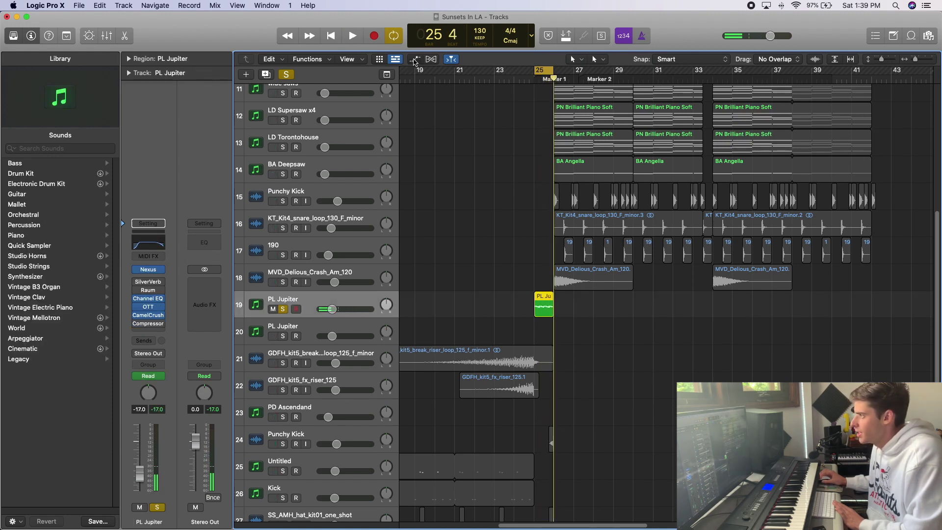
pyautogui.click(415, 59)
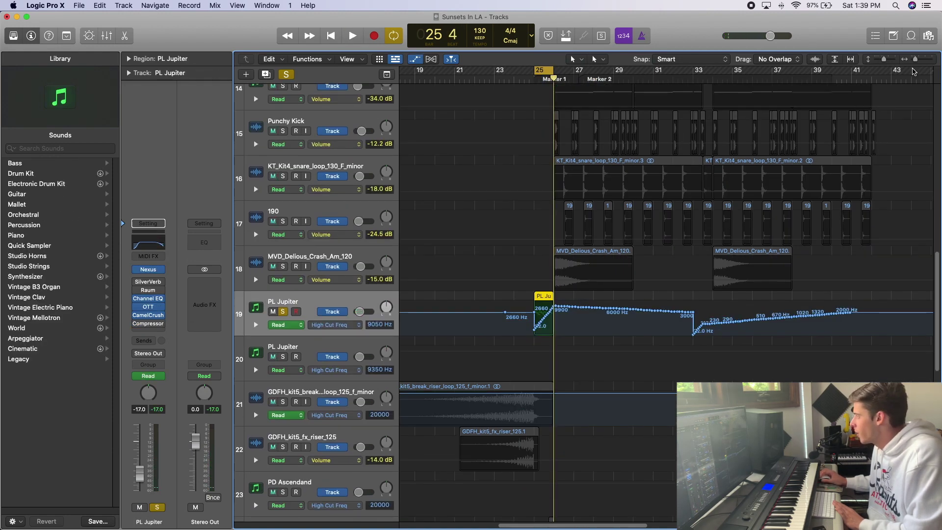
pyautogui.moveTo(915, 60); pyautogui.dragTo(920, 59)
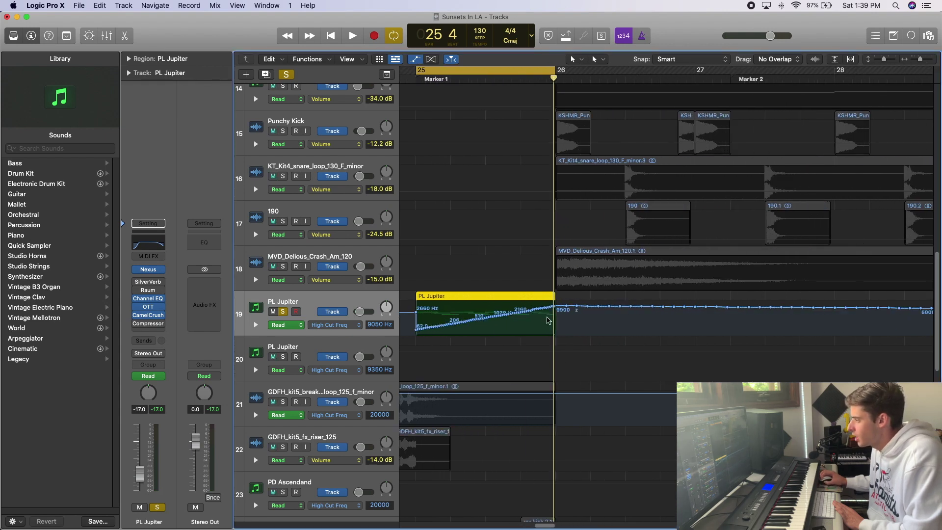
pyautogui.press('space')
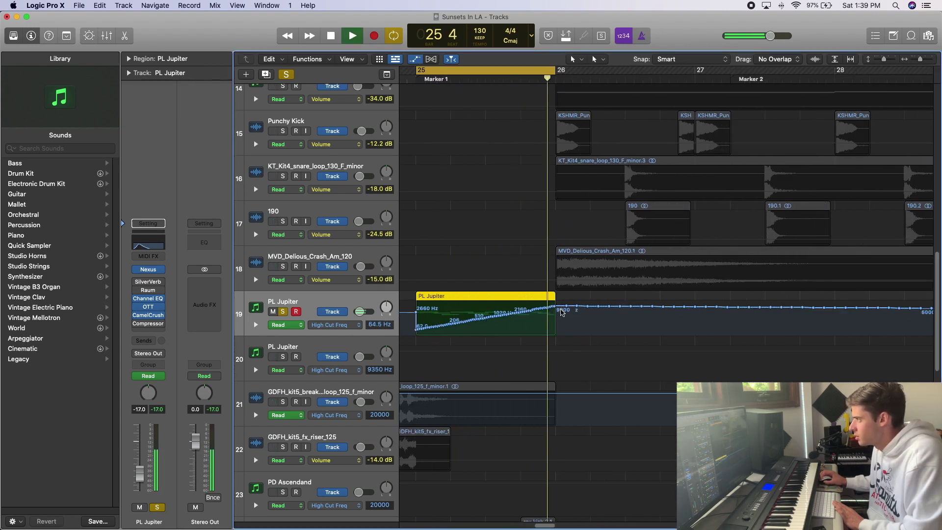
pyautogui.press('space')
# Clear all solos, set the cycle range to about bars 21 to 26, and play the transition in the full mix
pyautogui.moveTo(556, 70); pyautogui.dragTo(694, 72)
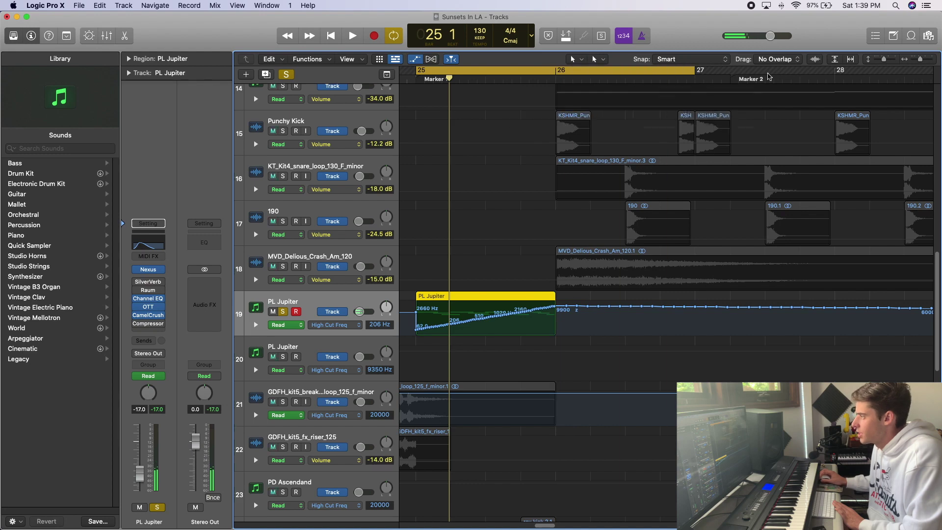
pyautogui.scroll(2, 737, 148)
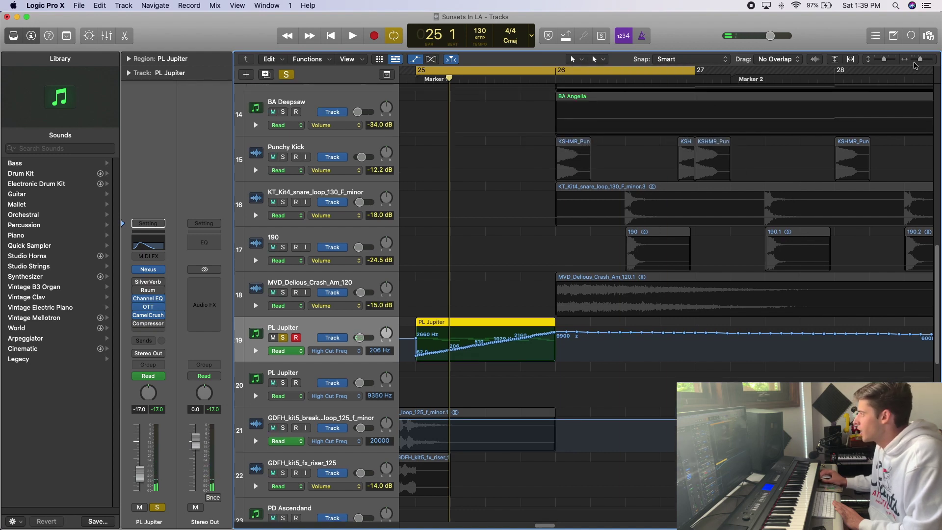
pyautogui.click(914, 63)
pyautogui.moveTo(452, 70); pyautogui.dragTo(284, 93)
pyautogui.scroll(5, 588, 157)
pyautogui.press('space')
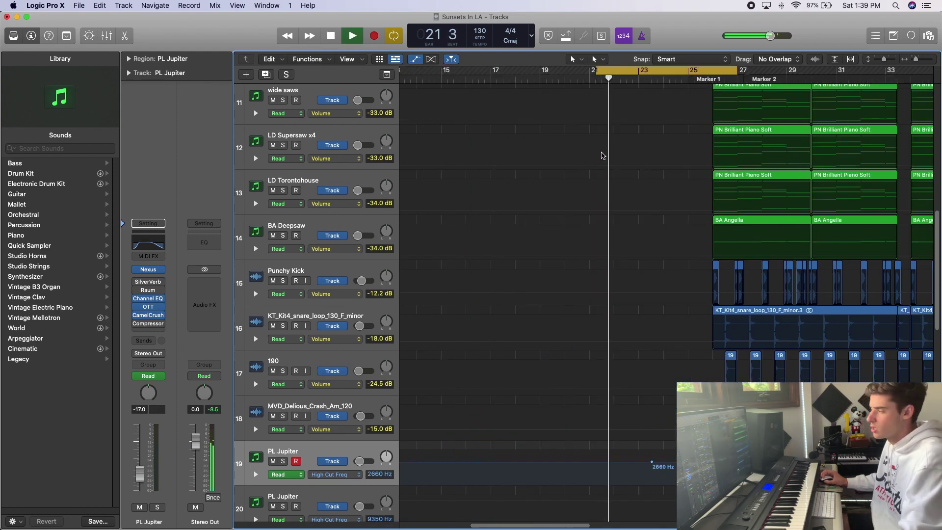
pyautogui.moveTo(736, 72); pyautogui.dragTo(714, 107)
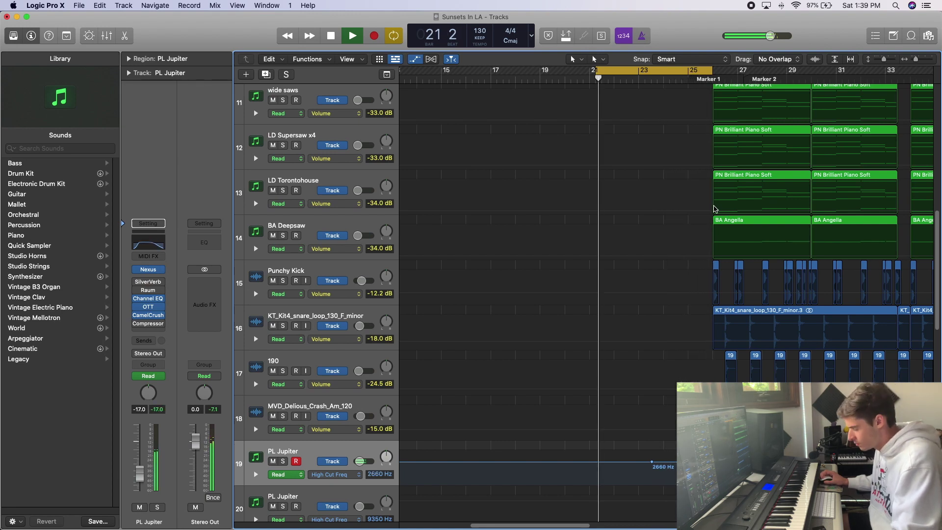
pyautogui.press('space')
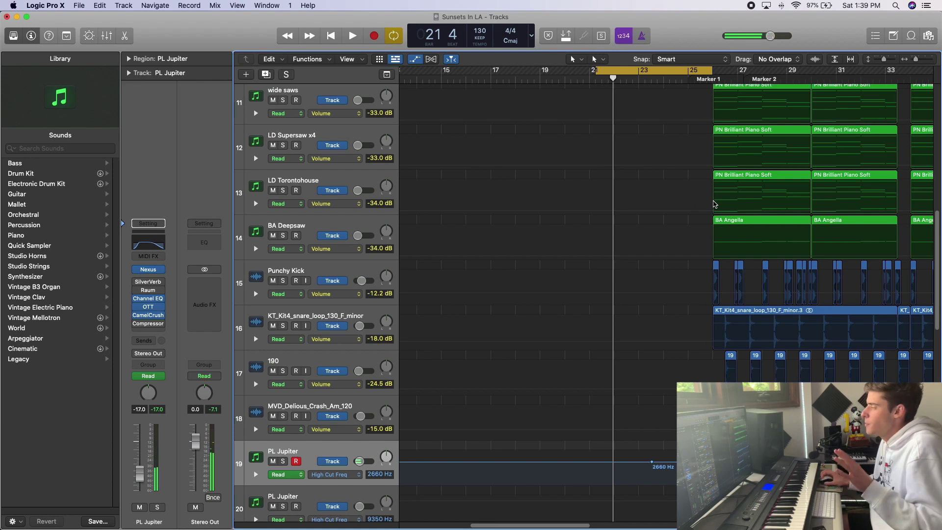
# Set the cycle range to bar 25 and audition the GT Muted Clean 1 track 2 soloed
pyautogui.moveTo(918, 59); pyautogui.dragTo(917, 62)
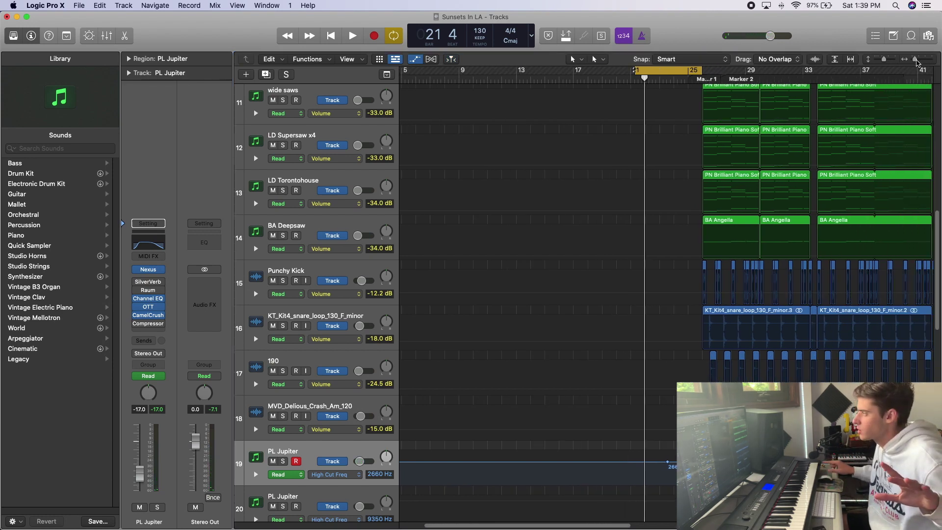
pyautogui.moveTo(915, 61); pyautogui.dragTo(919, 66)
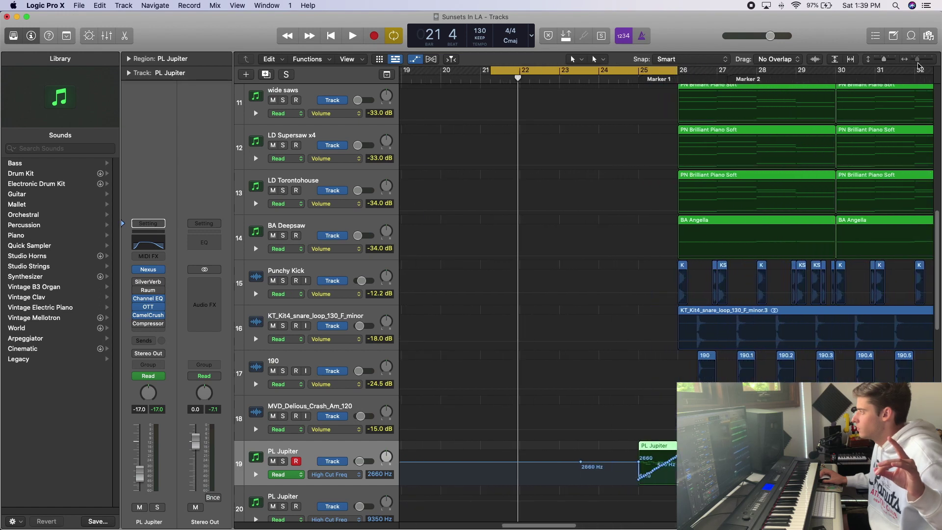
pyautogui.scroll(10, 683, 110)
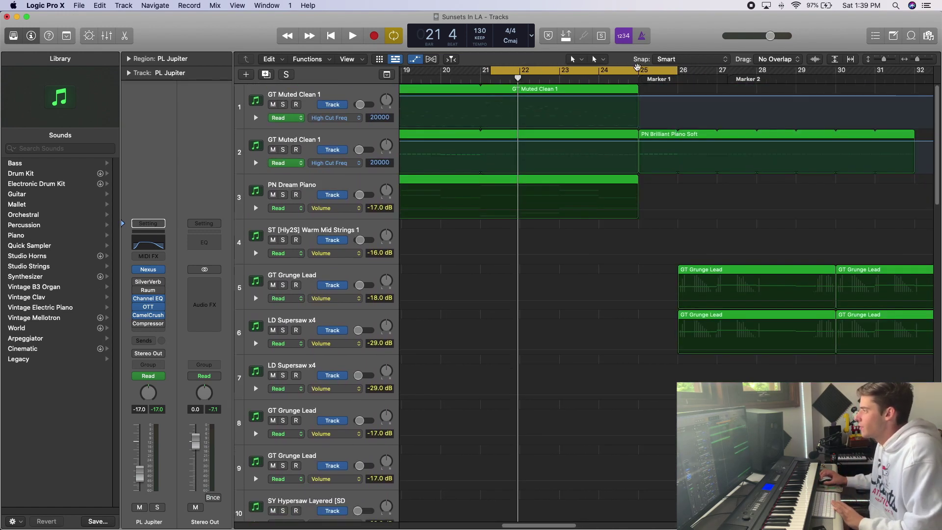
pyautogui.moveTo(637, 67); pyautogui.dragTo(678, 69)
pyautogui.click(285, 149)
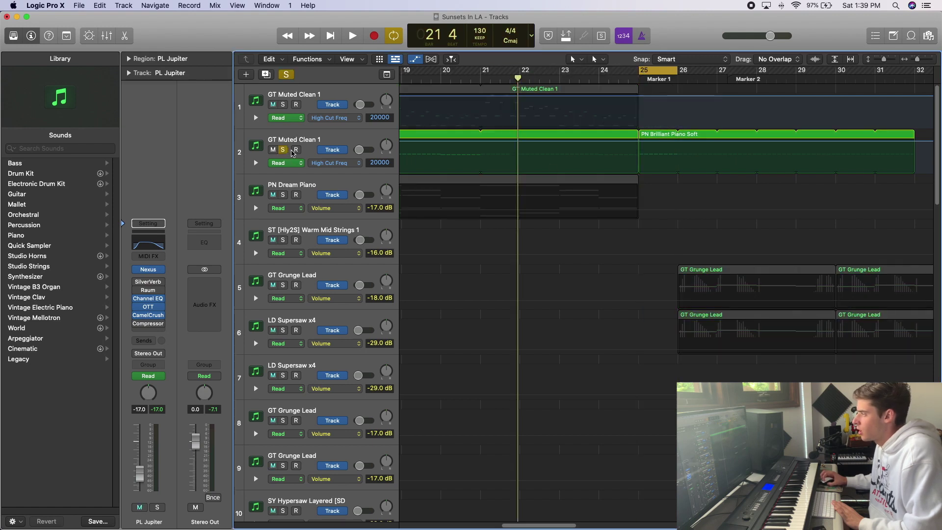
pyautogui.press('space')
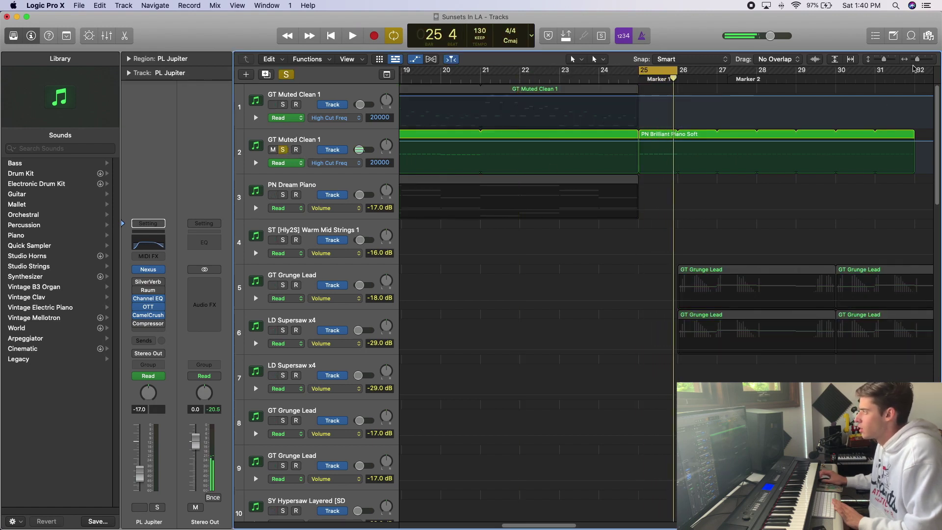
# Add PL Jupiter on track 19 to the solos and play it together with track 2
pyautogui.moveTo(918, 60); pyautogui.dragTo(916, 60)
pyautogui.scroll(-10, 696, 267)
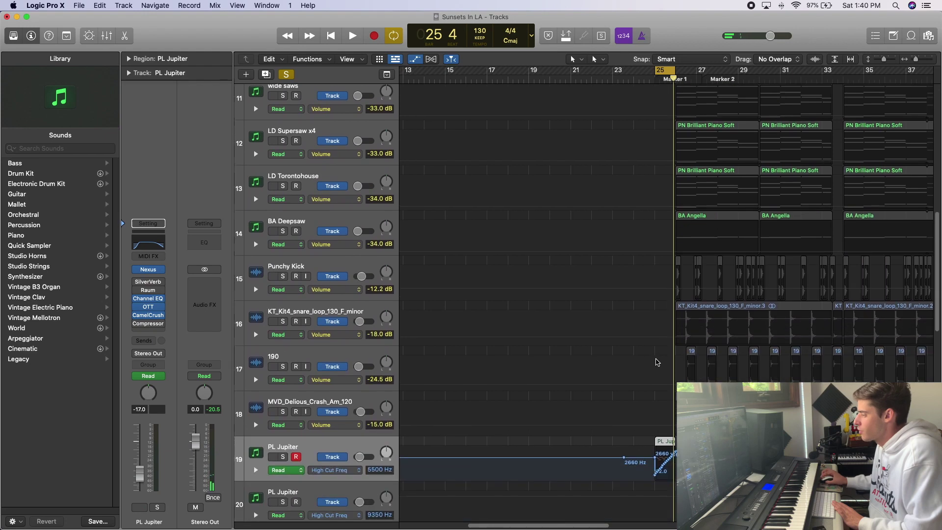
pyautogui.click(283, 457)
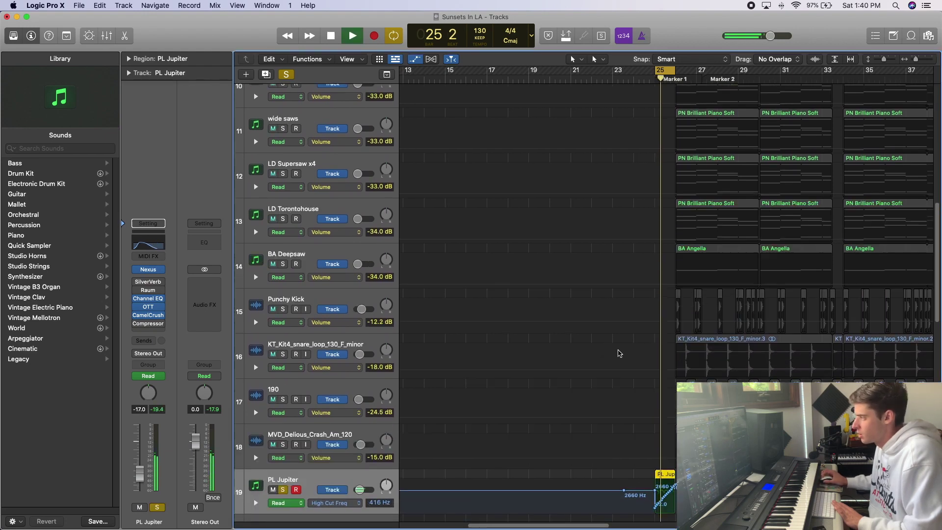
pyautogui.scroll(-8, 622, 353)
pyautogui.press('space')
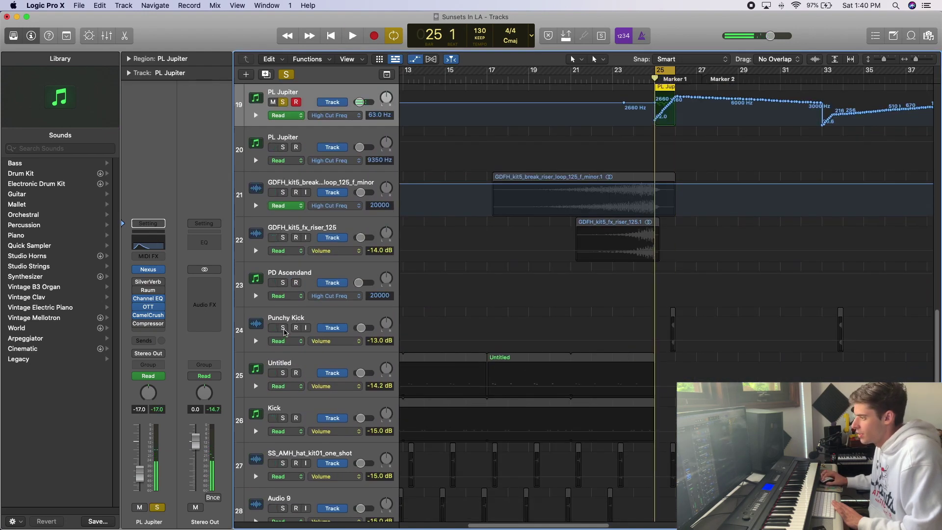
# Add Punchy Kick on track 24 and SS_AMH_hat_kit01_one_shot on track 27 to the solos and play bar 25
pyautogui.click(284, 463)
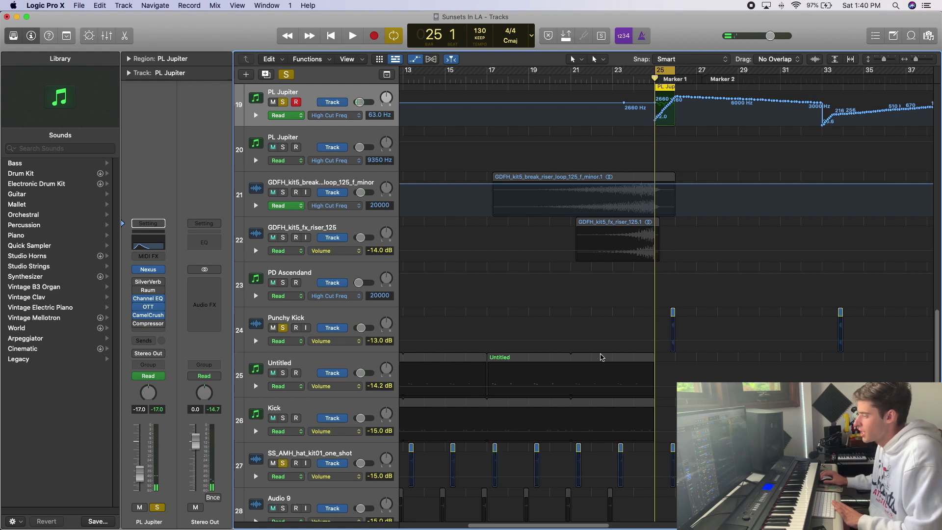
pyautogui.press('space')
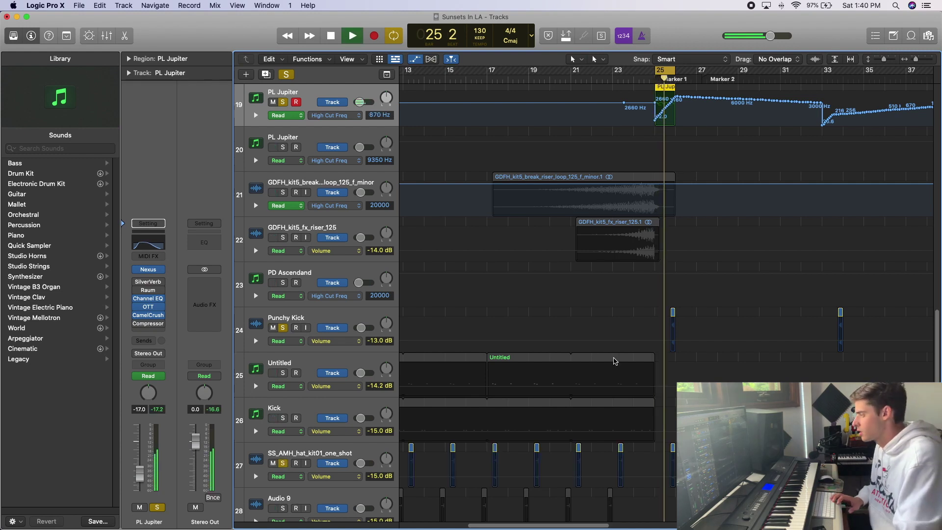
pyautogui.press('space')
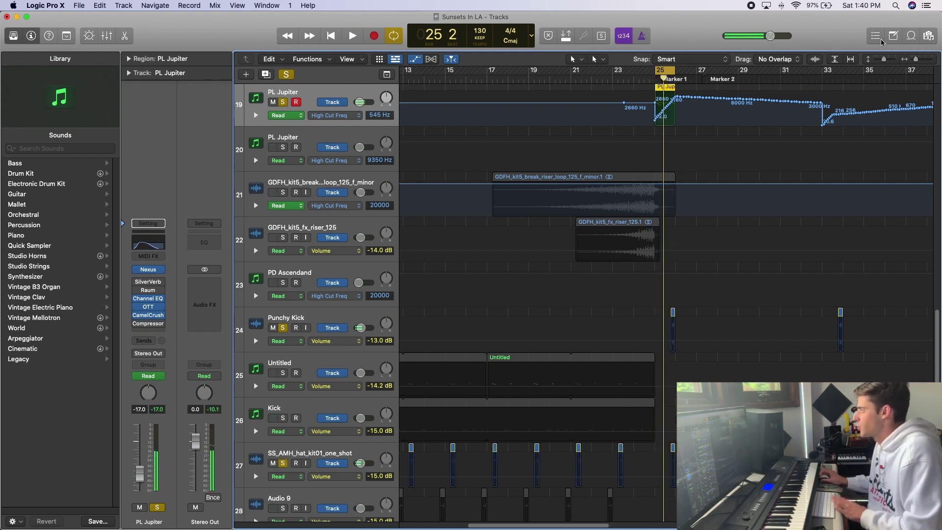
# Hide the track automation and set the cycle range to about bars 22 to 43
pyautogui.moveTo(916, 59); pyautogui.dragTo(909, 66)
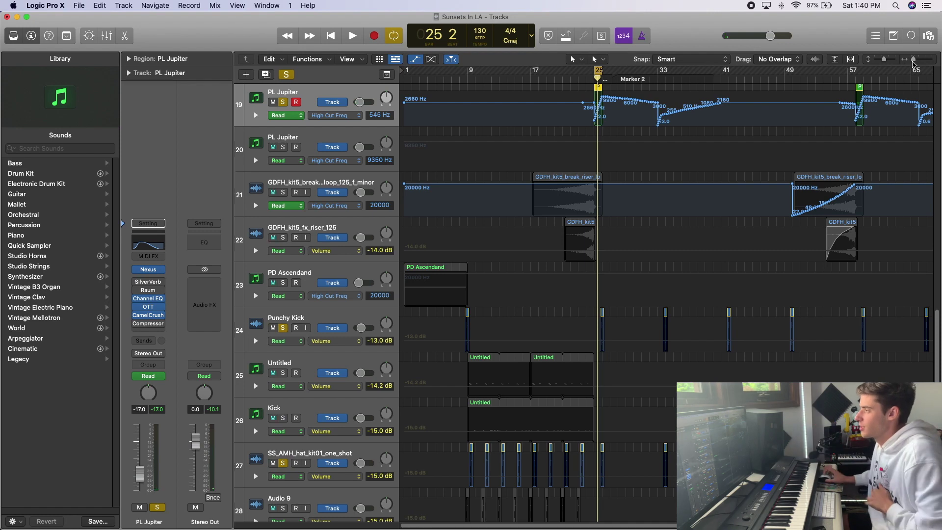
pyautogui.click(420, 62)
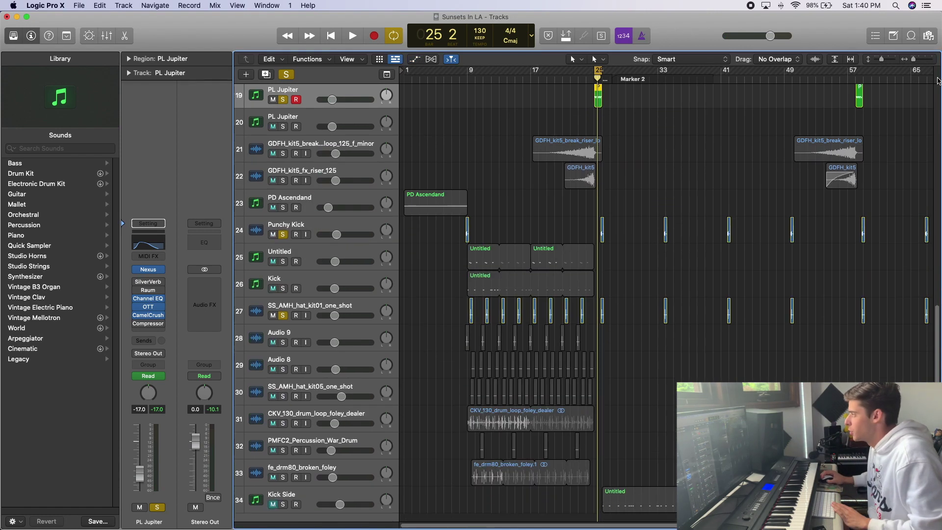
pyautogui.moveTo(913, 63); pyautogui.dragTo(912, 63)
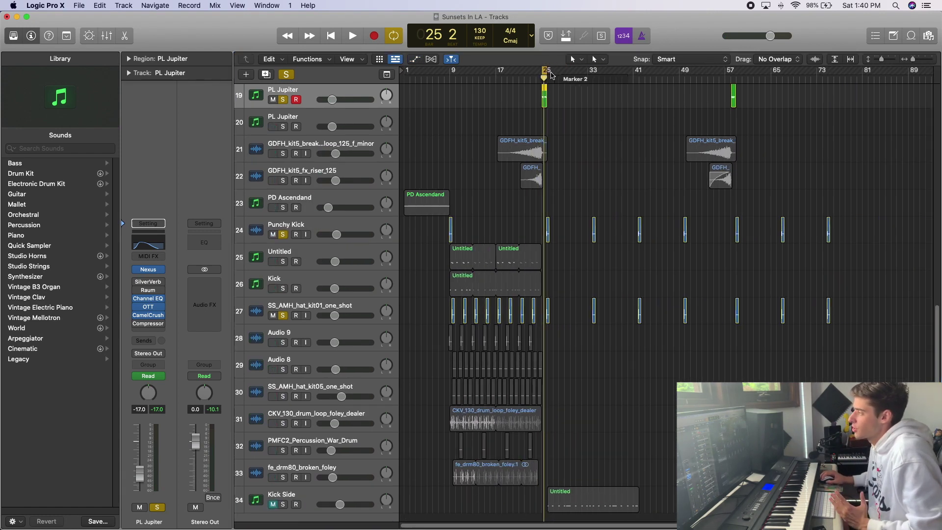
pyautogui.moveTo(544, 73); pyautogui.dragTo(649, 73)
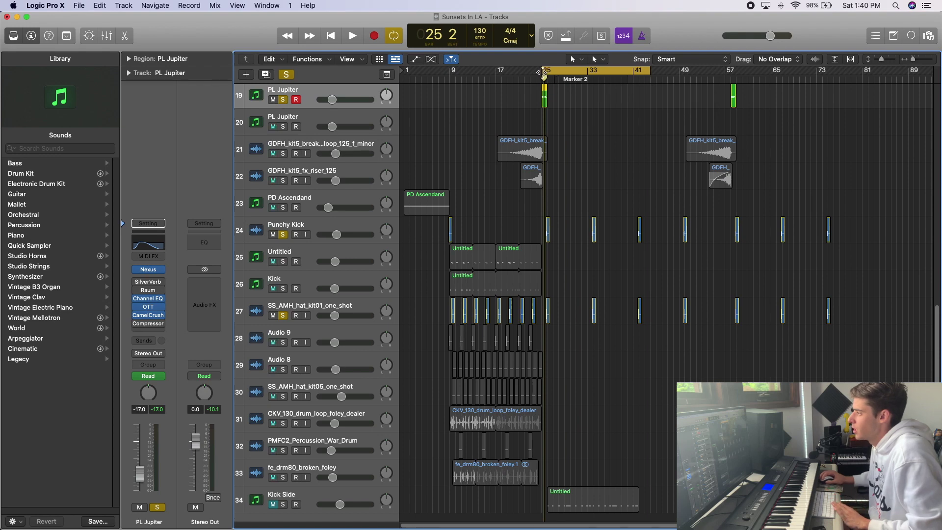
pyautogui.moveTo(542, 72); pyautogui.dragTo(526, 75)
# Play from bar 22 with all solos cleared, following the drop in the full mix until about bar 35
pyautogui.press('space')
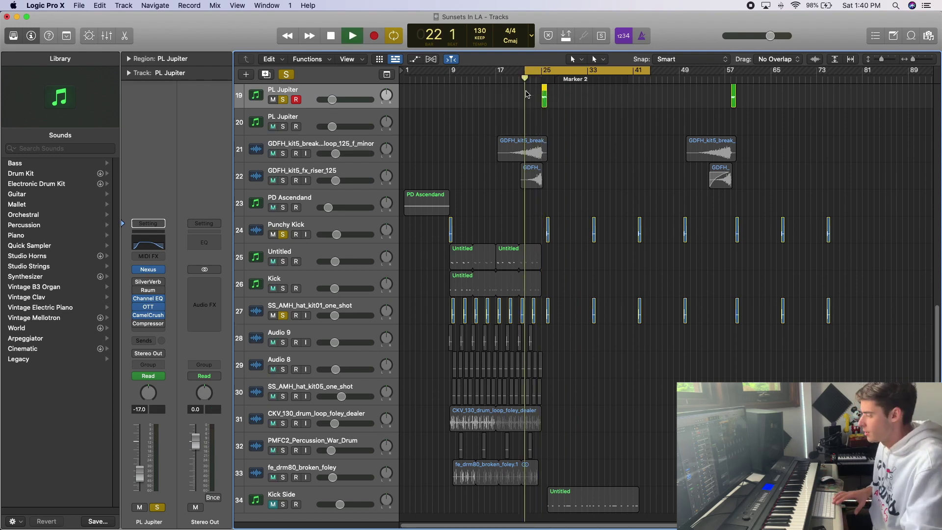
pyautogui.click(286, 75)
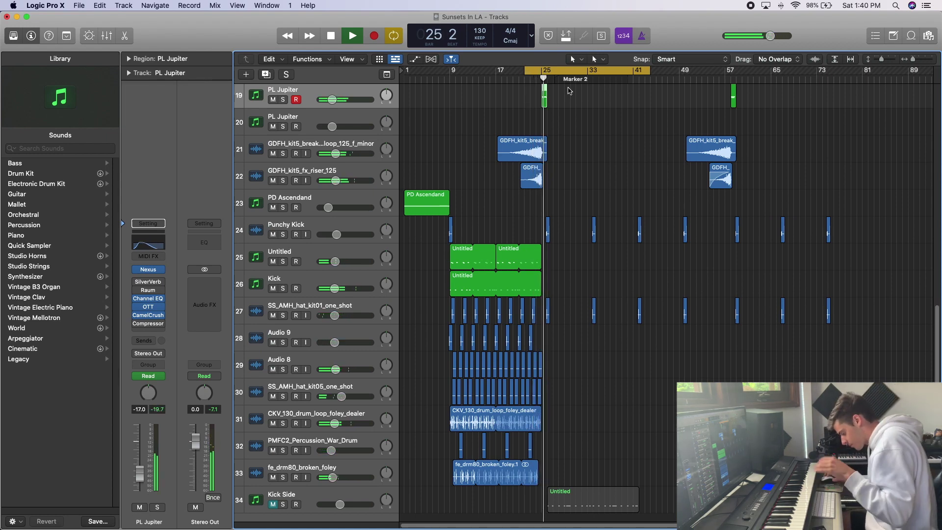
pyautogui.scroll(5, 655, 192)
pyautogui.scroll(3, 655, 191)
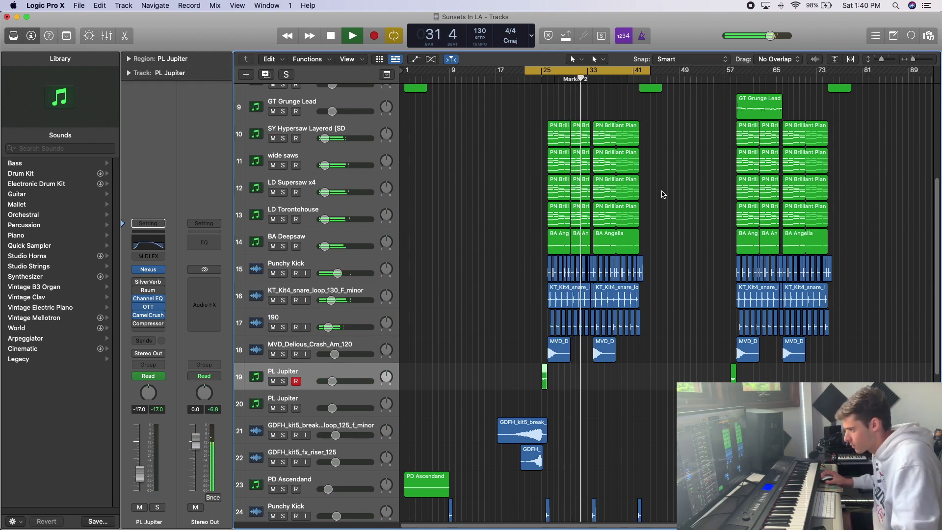
pyautogui.scroll(1, 663, 192)
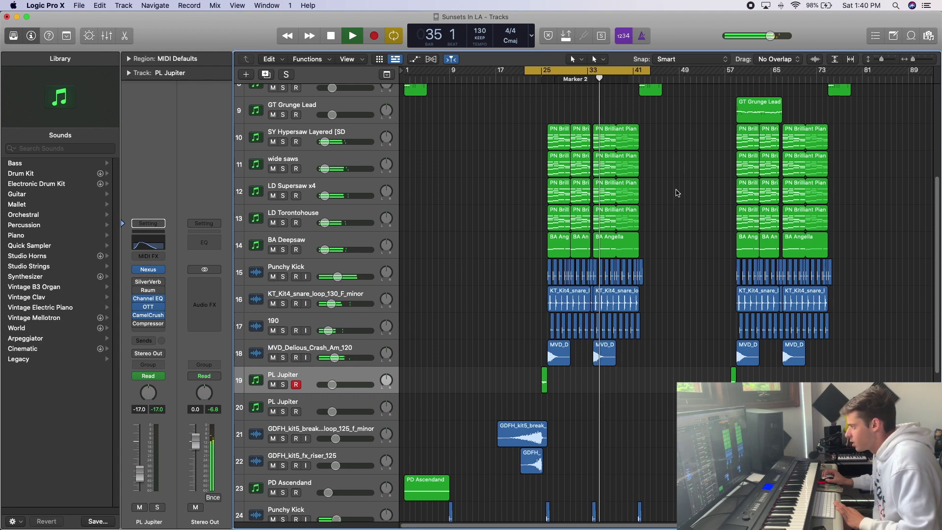
pyautogui.press('space')
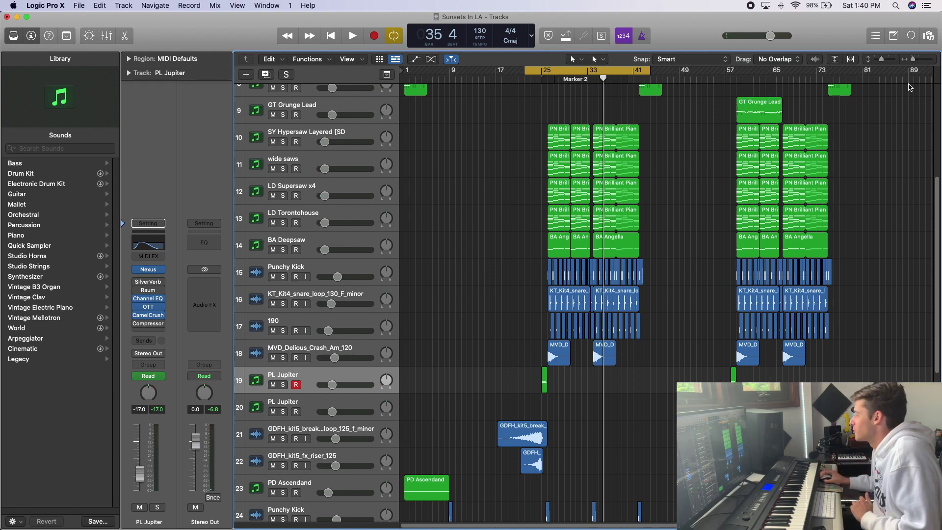
# Set the cycle range to bars 26 to 30, solo the chord layers on tracks 10 to 13 and play them
pyautogui.moveTo(913, 59); pyautogui.dragTo(915, 60)
pyautogui.scroll(4, 454, 95)
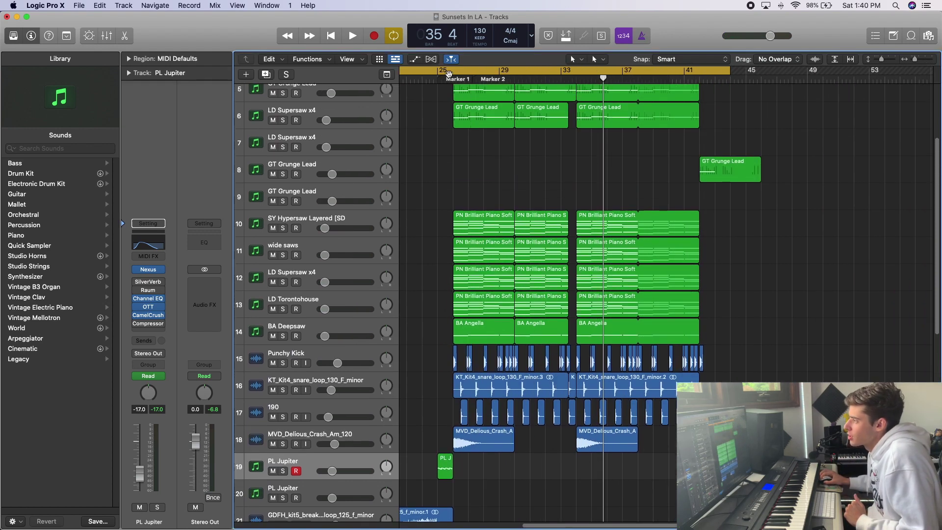
pyautogui.moveTo(448, 73); pyautogui.dragTo(514, 72)
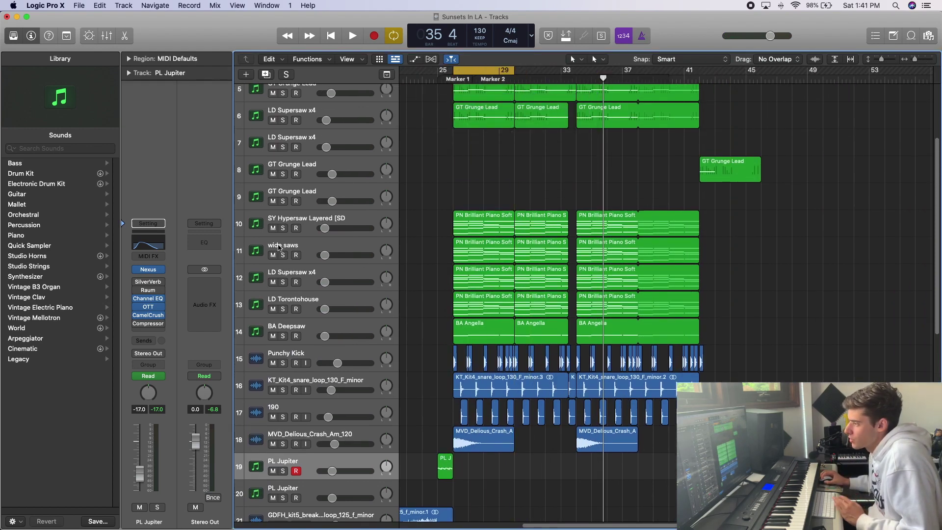
pyautogui.moveTo(284, 228); pyautogui.dragTo(278, 299)
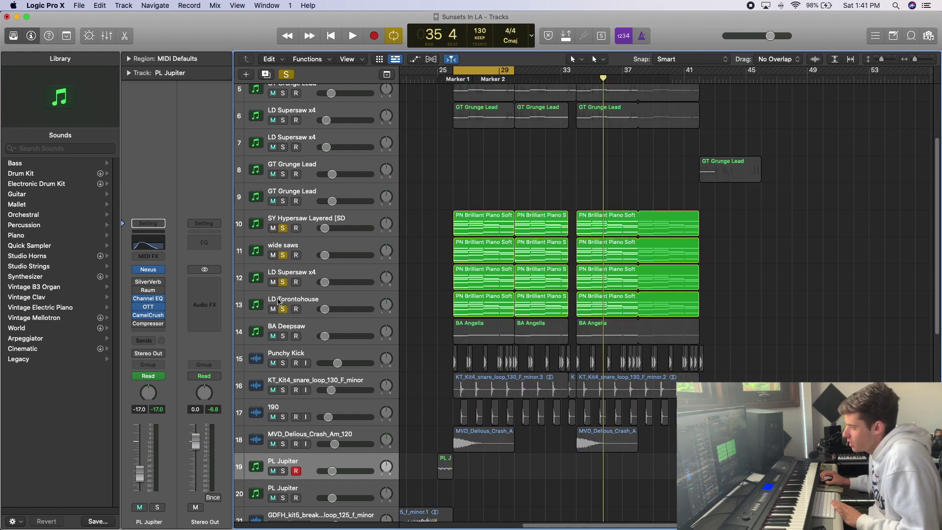
pyautogui.press('space')
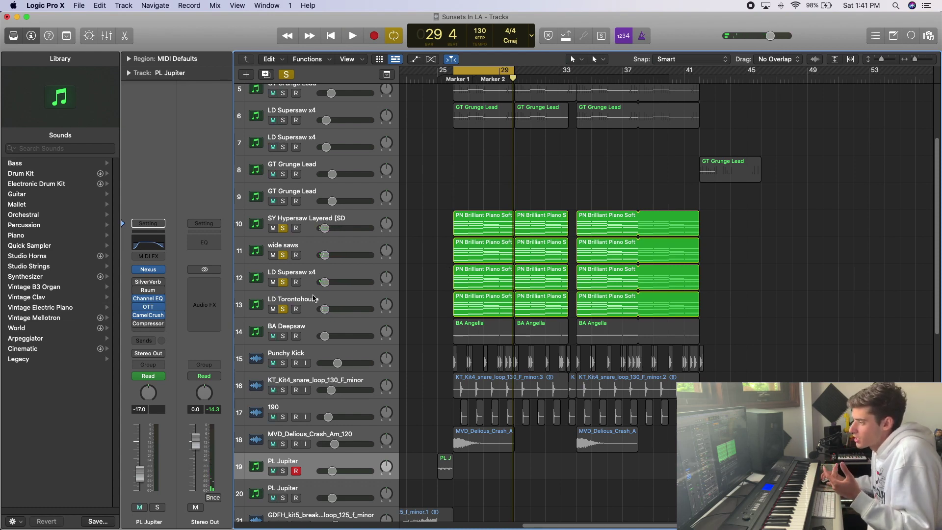
# Inspect the Compressor on LD Torontohouse, keep Kick Side (Inst 23) as its side-chain source and close the plug-in
pyautogui.click(273, 307)
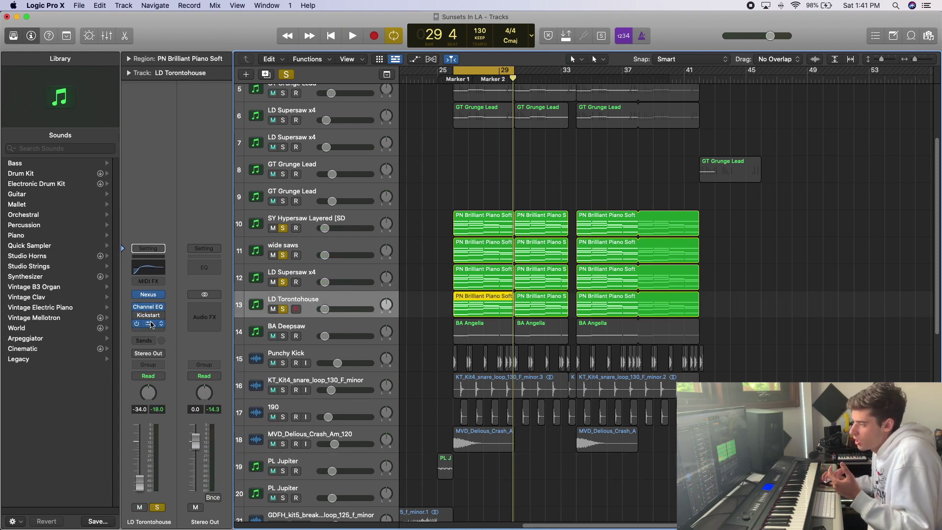
pyautogui.click(151, 324)
pyautogui.moveTo(565, 148); pyautogui.dragTo(302, 79)
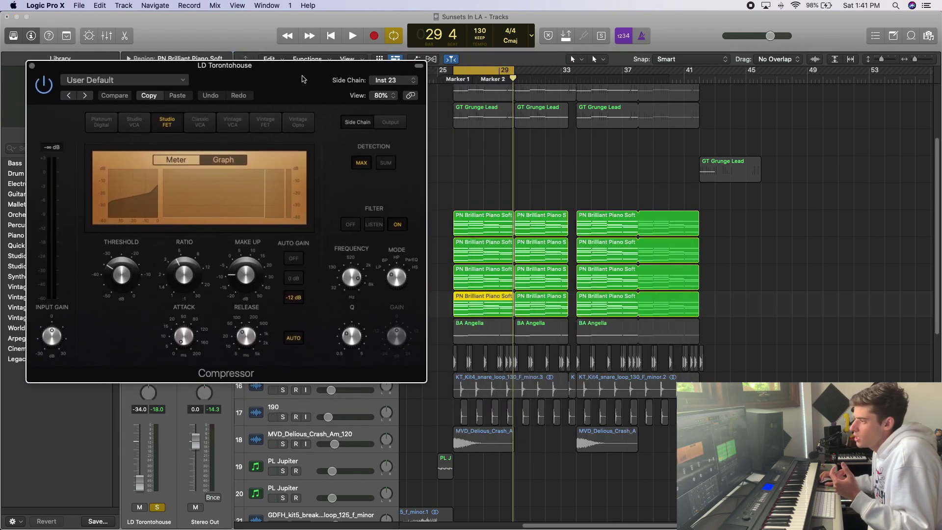
pyautogui.click(407, 83)
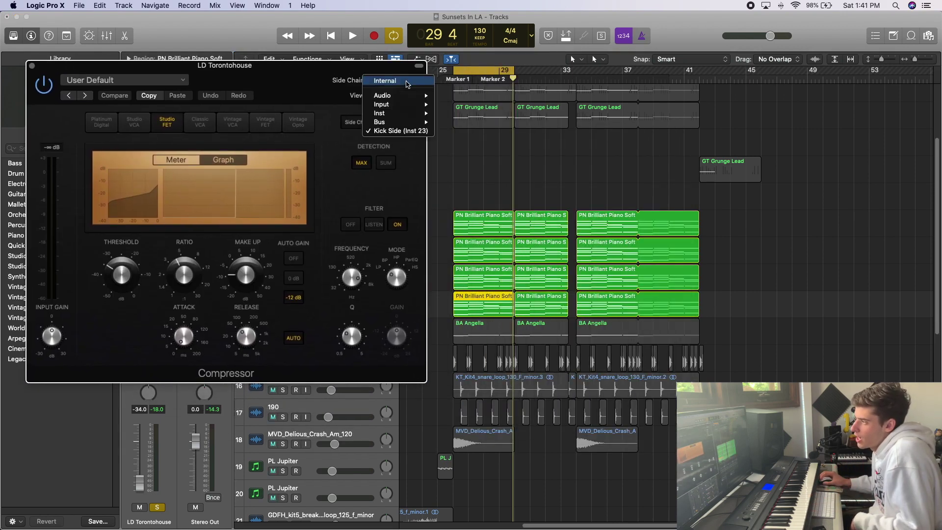
pyautogui.click(399, 132)
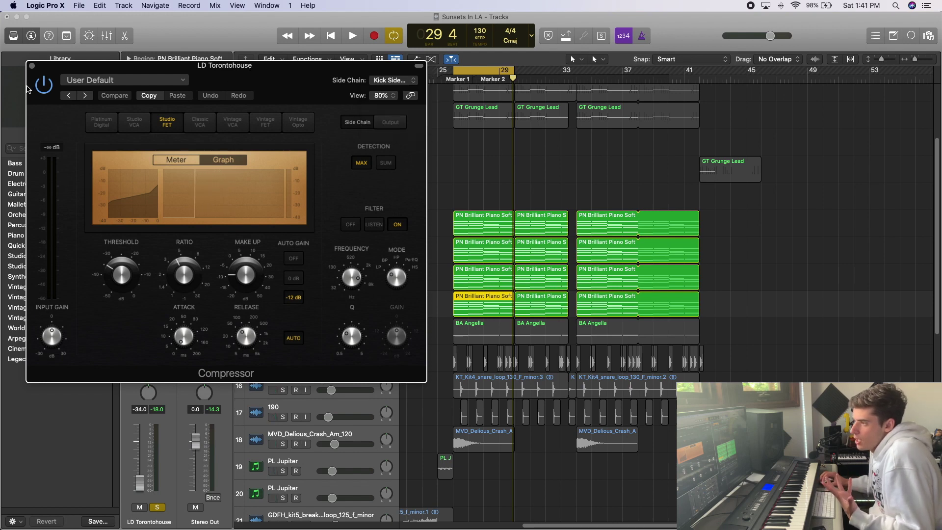
pyautogui.click(32, 67)
# Inspect the Kick Side track 34 by soloing it briefly, and leave it unsoloed and muted
pyautogui.scroll(-10, 482, 345)
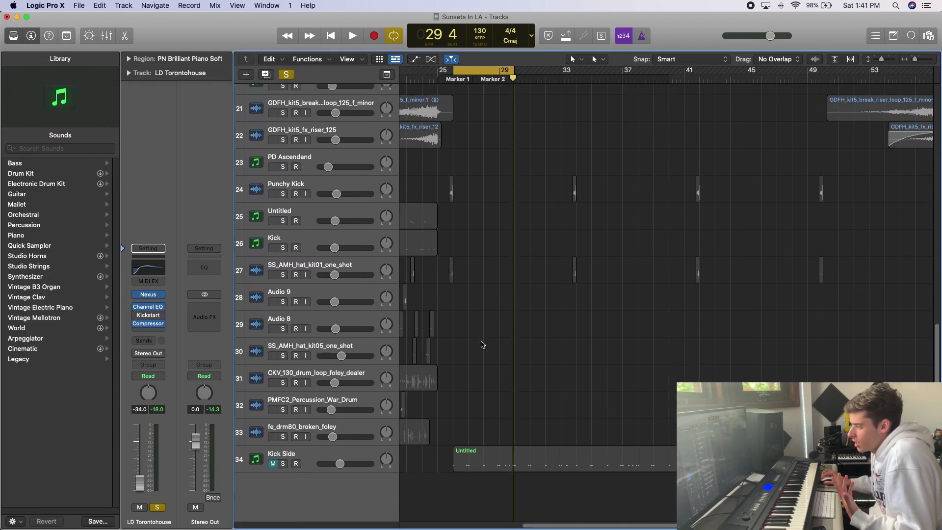
pyautogui.click(283, 465)
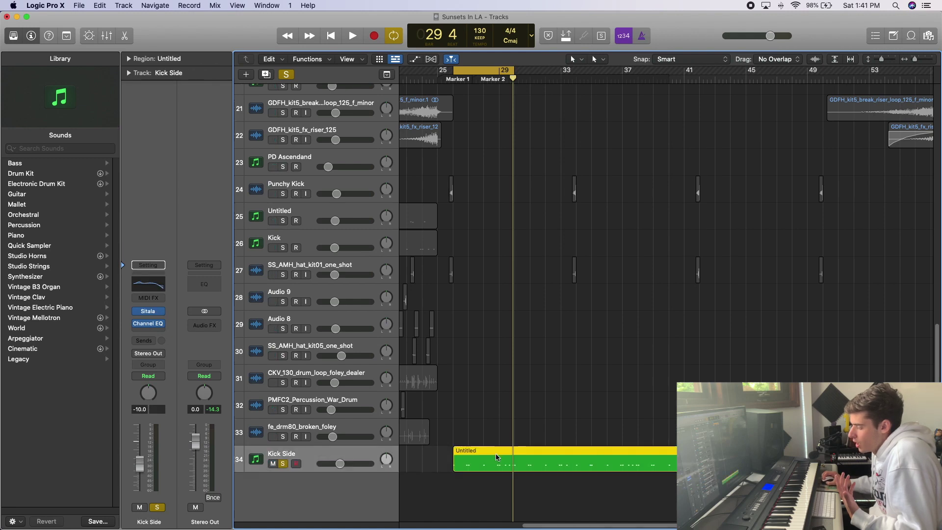
pyautogui.click(283, 463)
pyautogui.click(273, 464)
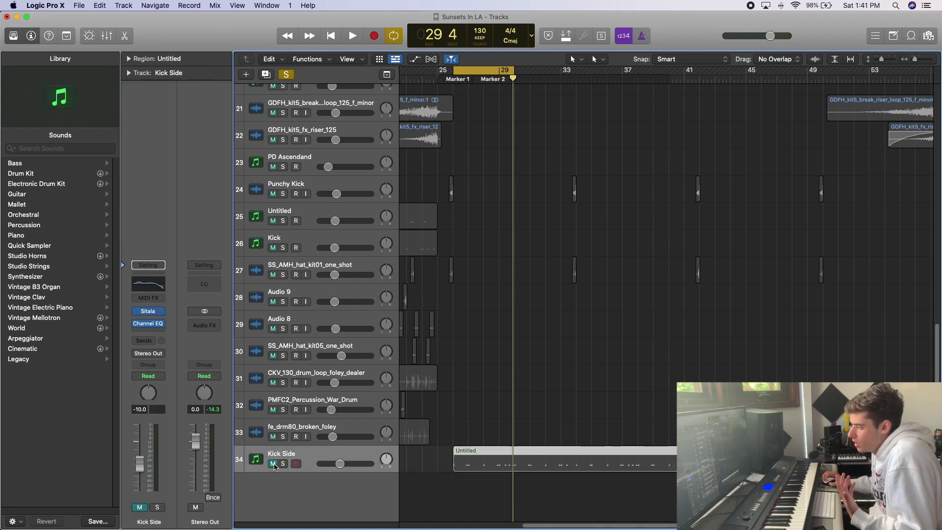
pyautogui.scroll(15, 480, 414)
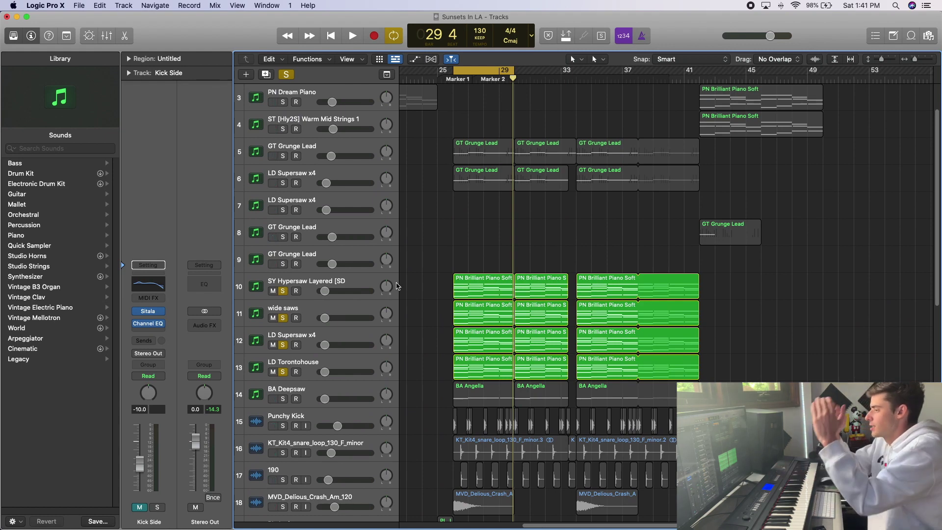
# Reopen LD Torontohouse's Compressor, review its side-chain sources and play the soloed chords to watch the gain reduction graph
pyautogui.click(305, 369)
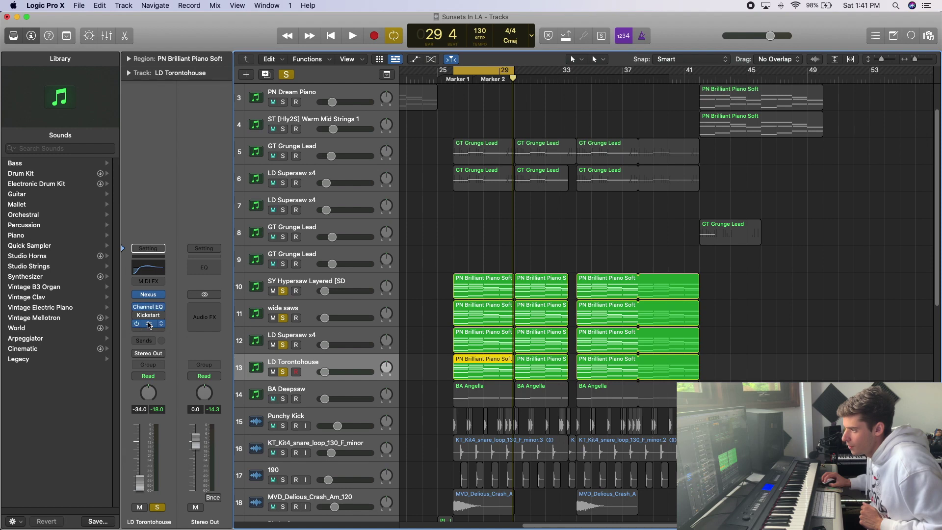
pyautogui.click(149, 324)
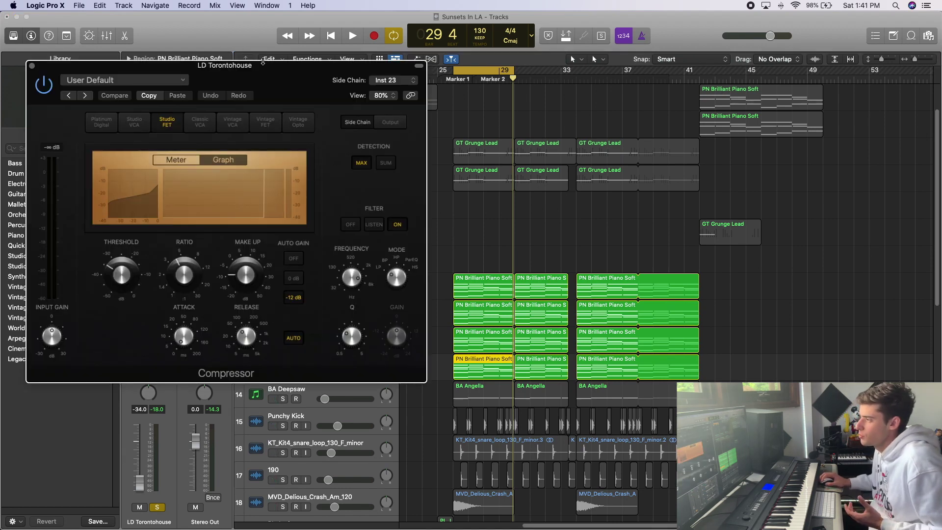
pyautogui.moveTo(263, 61); pyautogui.dragTo(301, 51)
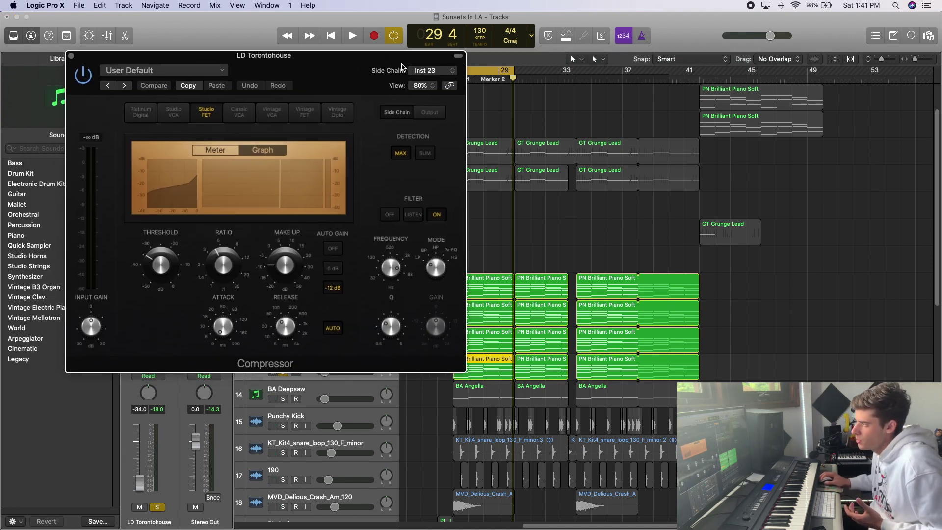
pyautogui.click(422, 70)
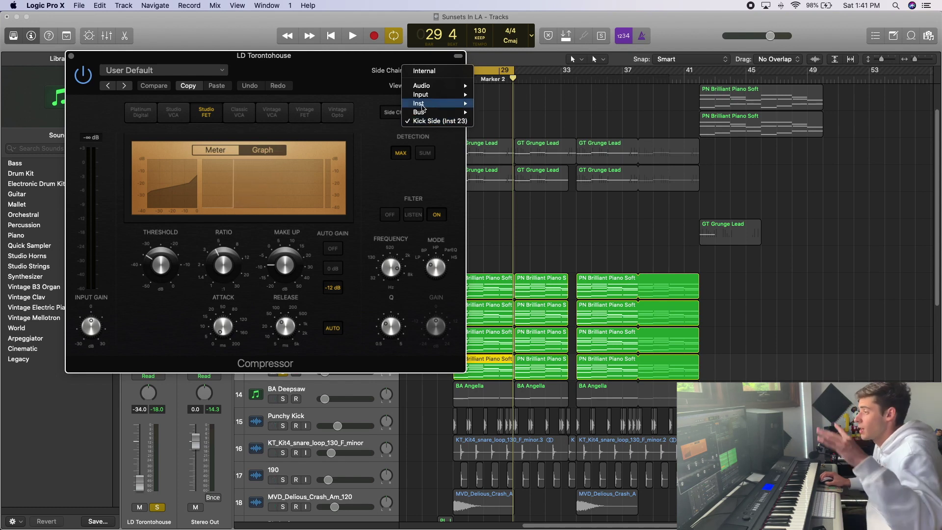
pyautogui.click(333, 69)
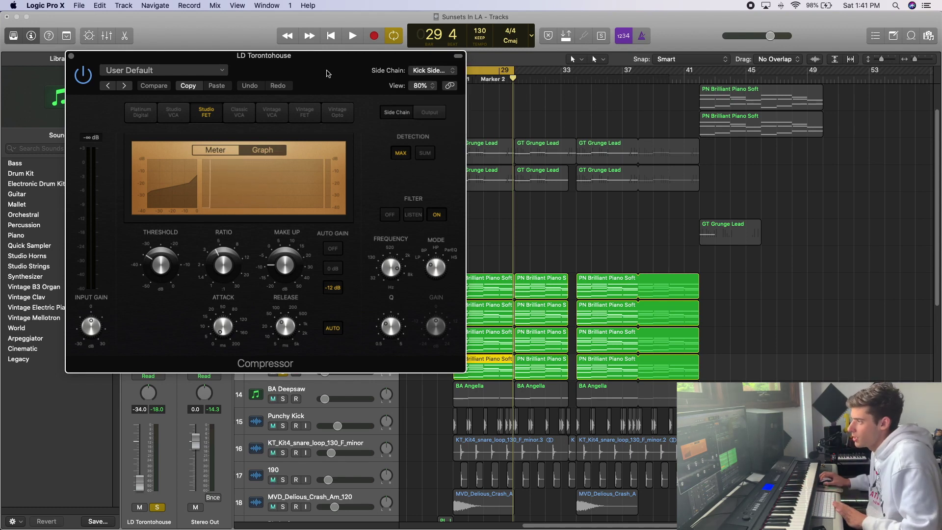
pyautogui.moveTo(326, 71); pyautogui.dragTo(300, 69)
pyautogui.press('space')
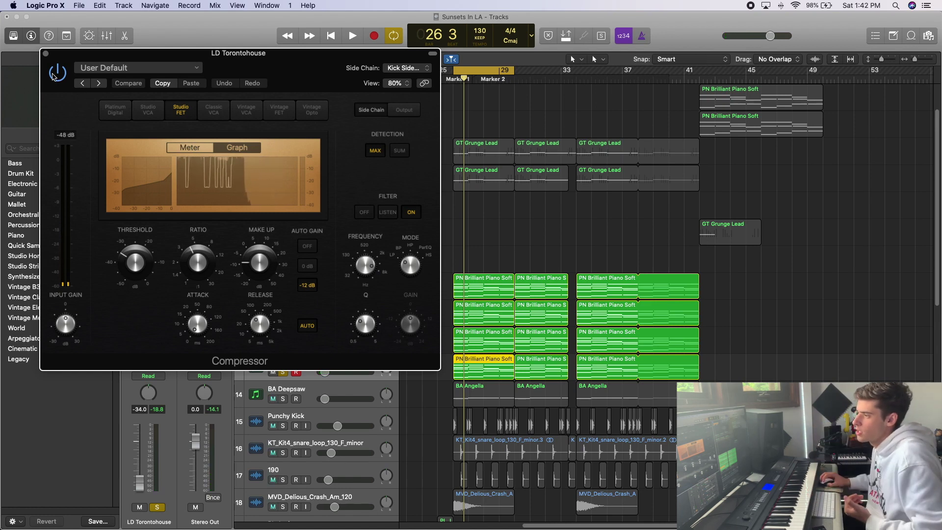
pyautogui.click(45, 53)
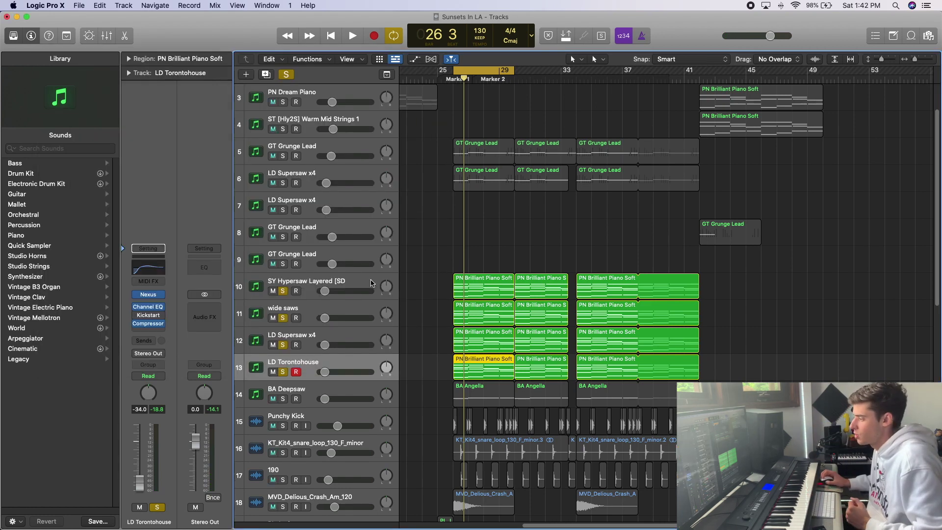
# Add Punchy Kick on track 15 to the solos, play the cycle and raise the kick's volume slightly
pyautogui.click(283, 426)
pyautogui.press('space')
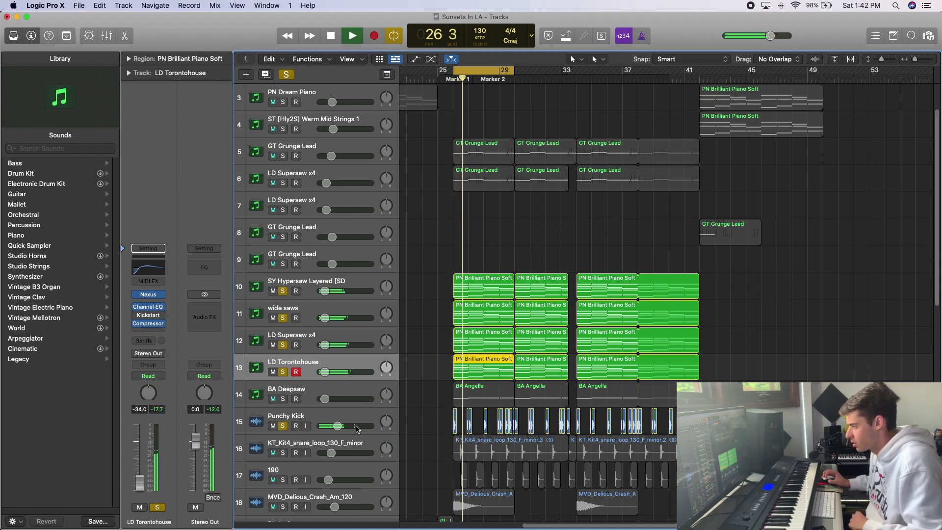
pyautogui.moveTo(345, 427); pyautogui.dragTo(347, 428)
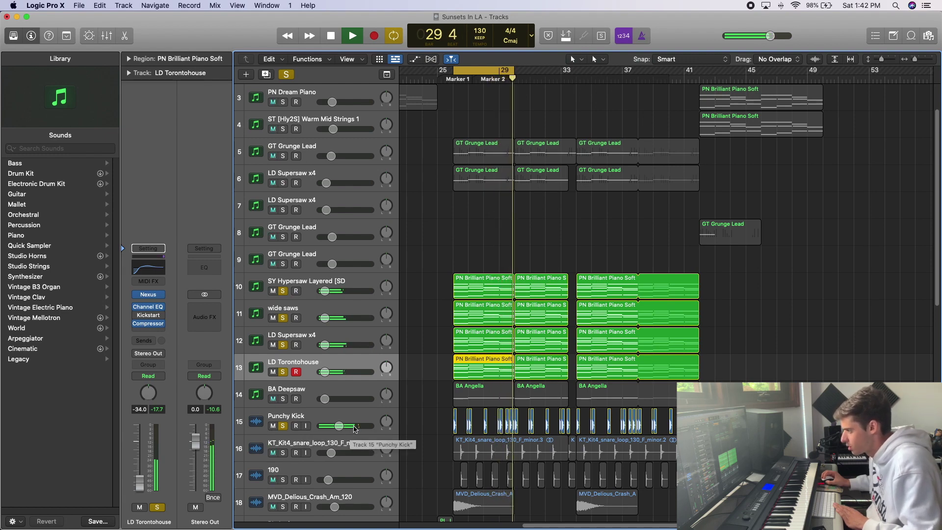
pyautogui.press('space')
# Add BA Deepsaw on track 14 to the solos and play the cycle while inspecting its Compressor
pyautogui.click(283, 399)
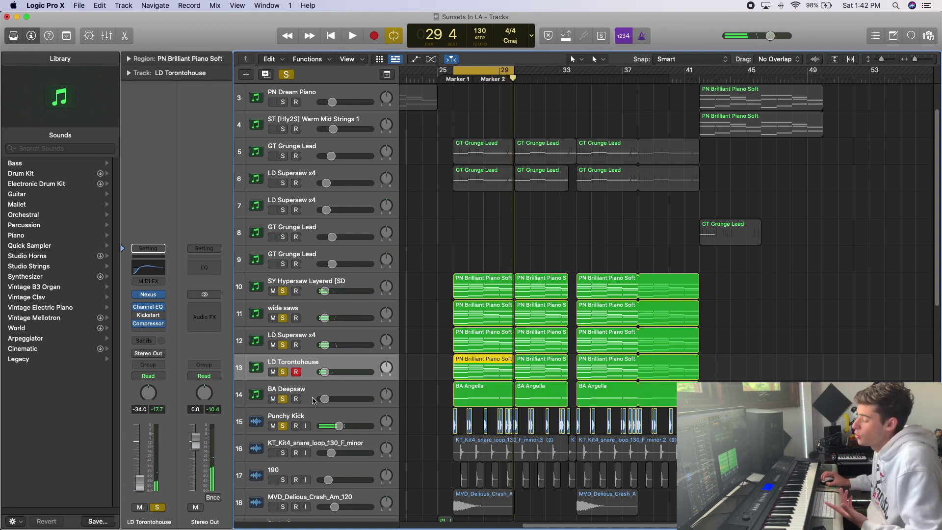
pyautogui.click(314, 399)
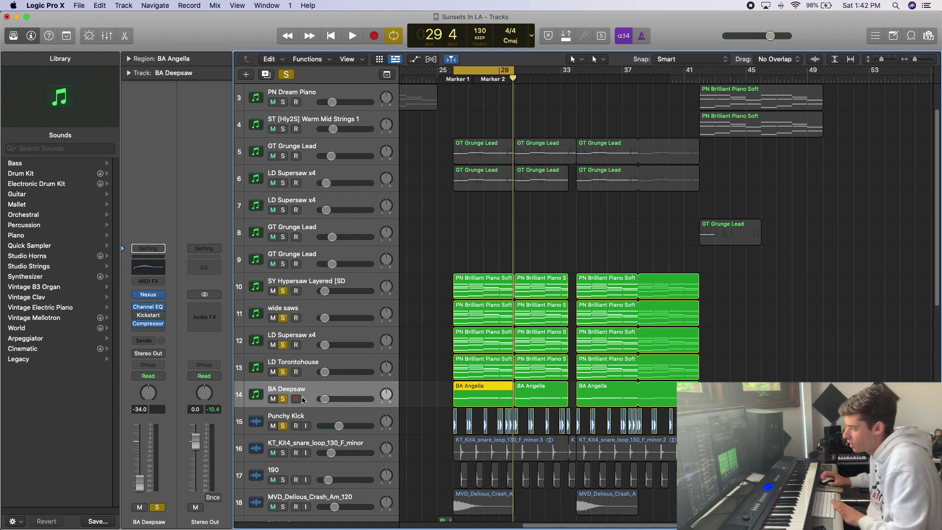
pyautogui.press('space')
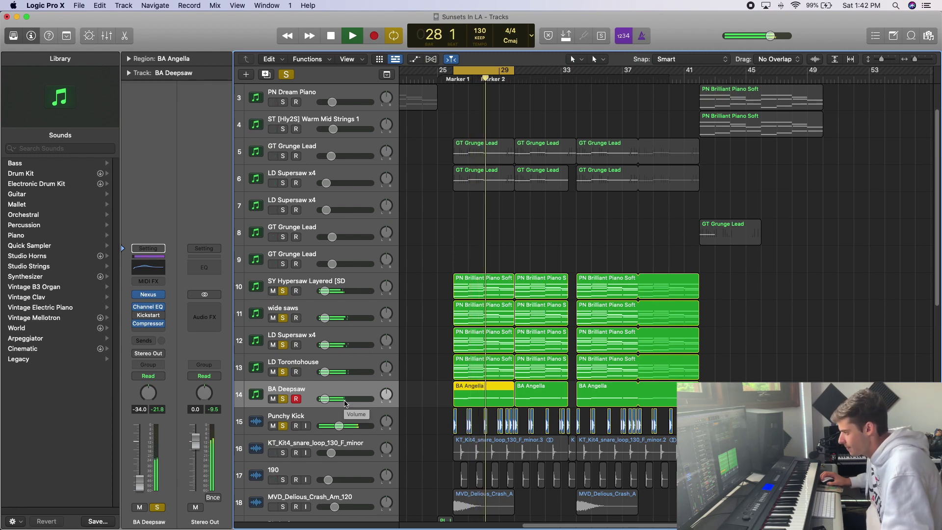
pyautogui.click(148, 326)
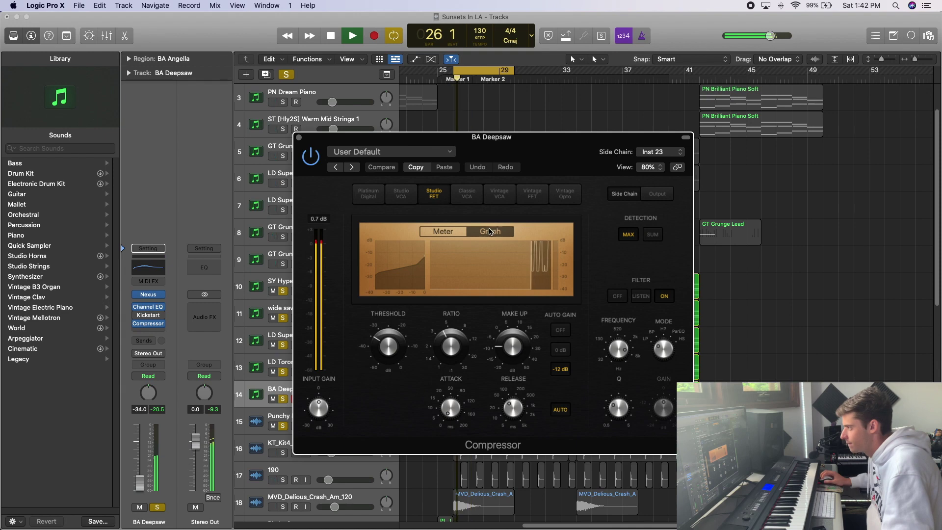
pyautogui.click(299, 138)
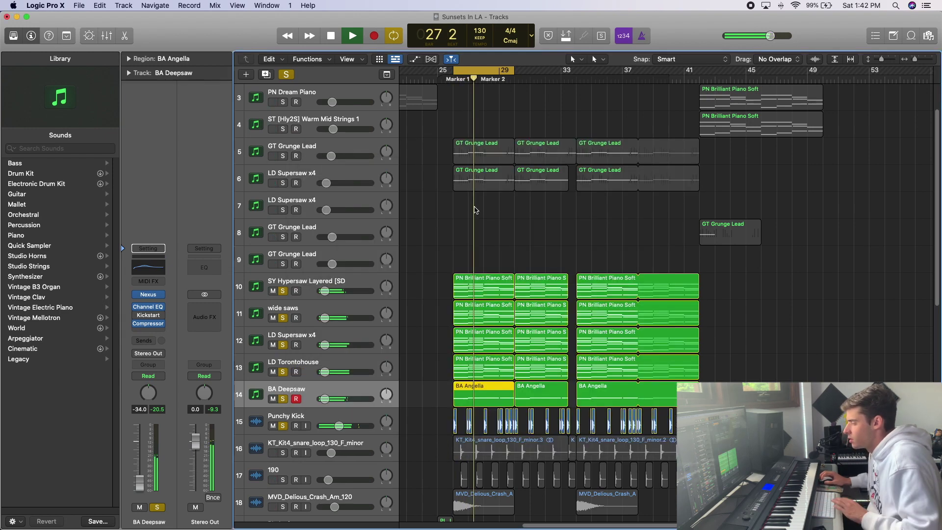
pyautogui.press('space')
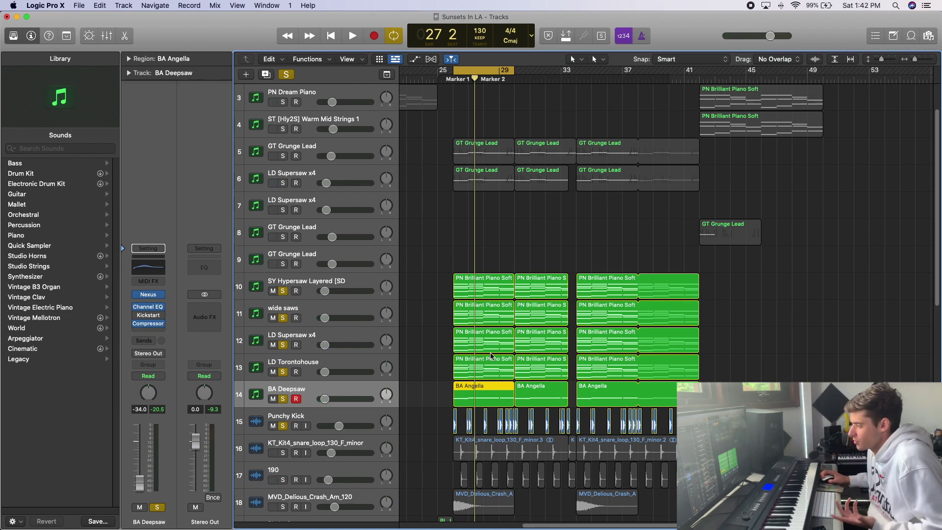
# Clear the solos on tracks 10 to 15, solo GT Grunge Lead and LD Supersaw x4 on tracks 5 and 6, and play them
pyautogui.scroll(3, 507, 342)
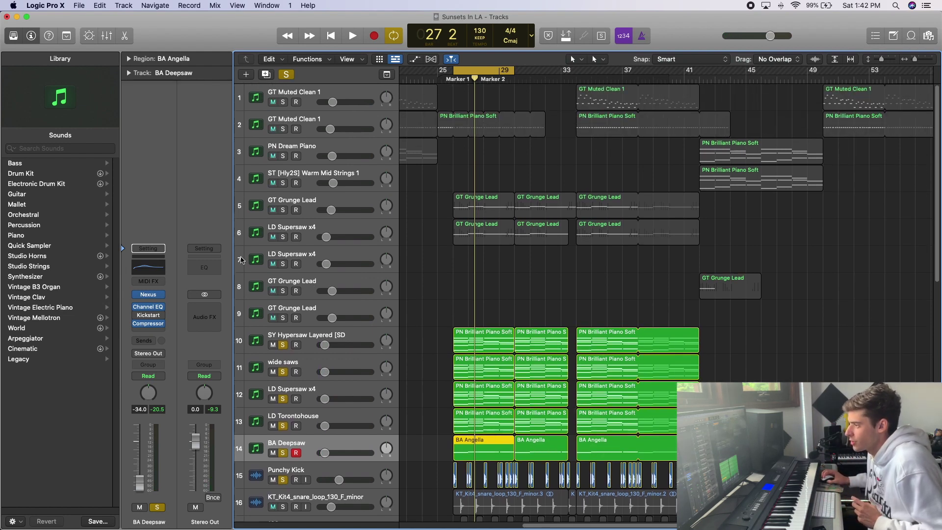
pyautogui.moveTo(287, 345); pyautogui.dragTo(278, 477)
pyautogui.moveTo(284, 210); pyautogui.dragTo(283, 237)
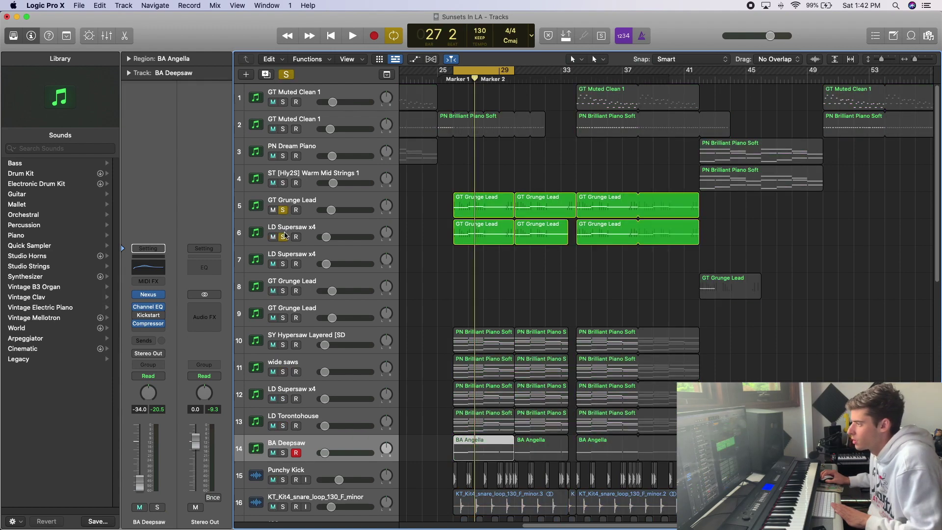
pyautogui.press('space')
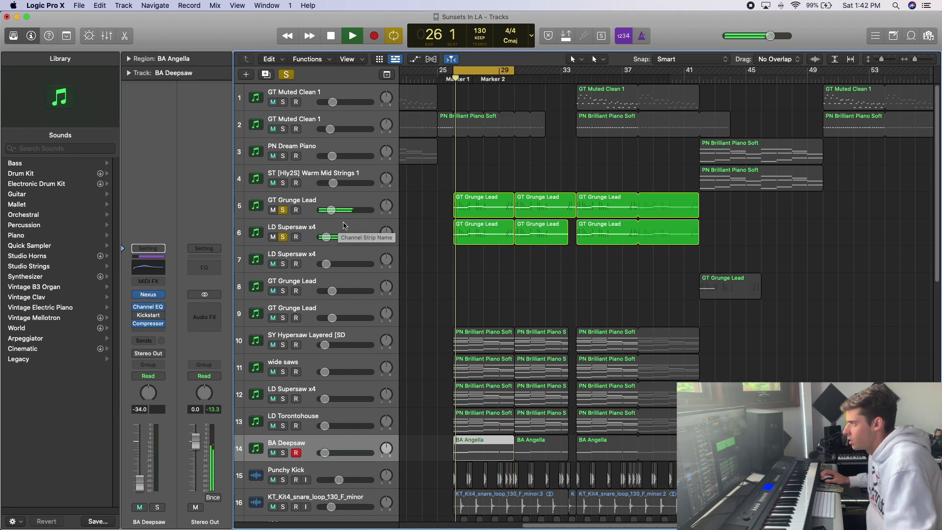
# Examine the melody notes of track 5's first GT Grunge Lead region in the Piano Roll and close the editor
pyautogui.click(327, 203)
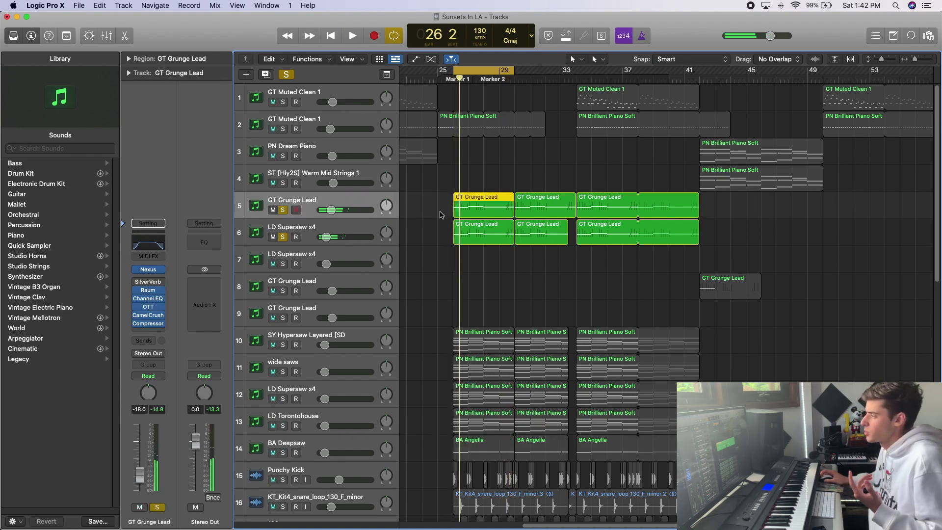
pyautogui.doubleClick(471, 206)
pyautogui.scroll(1, 613, 393)
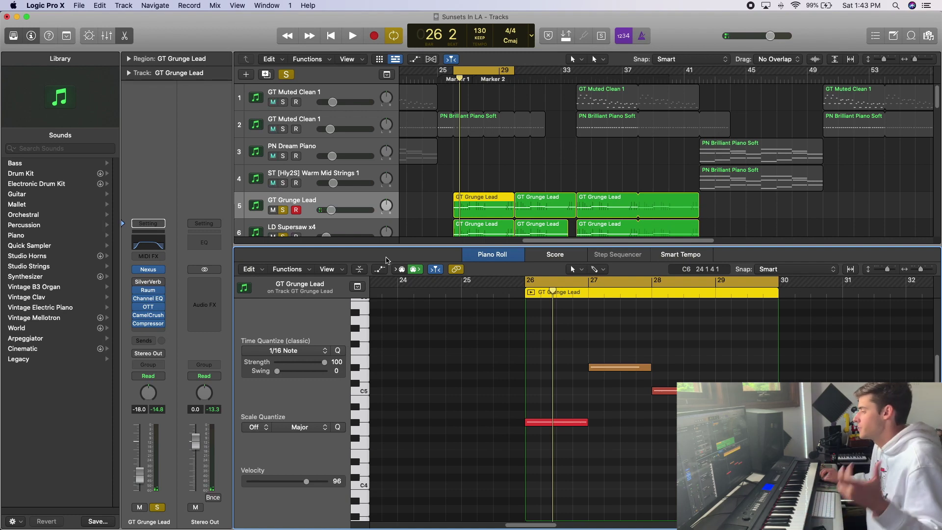
pyautogui.press('p')
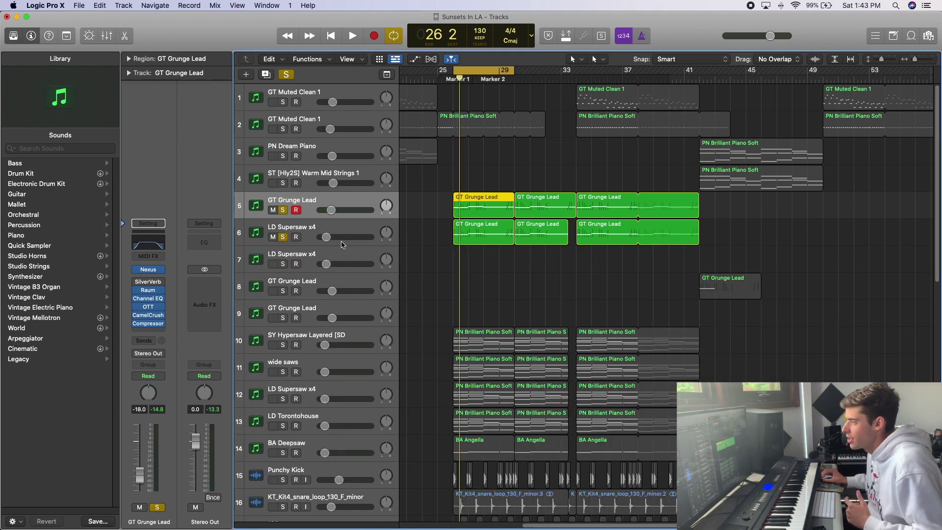
pyautogui.click(298, 240)
pyautogui.click(306, 208)
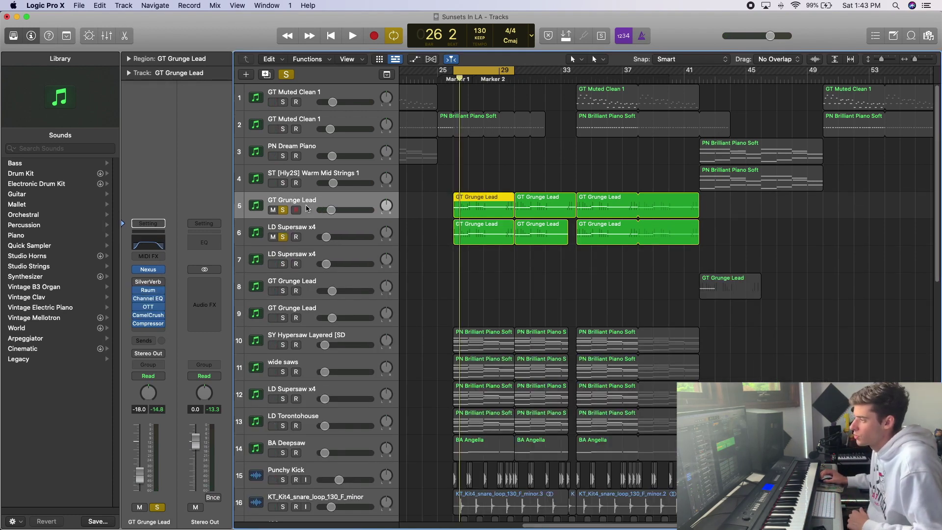
# Solo the PL Jupiter track 19 briefly, switch the solo to MVD_Delious_Crash_Am_120 on track 18 and play the cycle
pyautogui.moveTo(916, 59); pyautogui.dragTo(914, 59)
pyautogui.scroll(-8, 453, 338)
pyautogui.scroll(3, 453, 332)
pyautogui.scroll(-6, 333, 388)
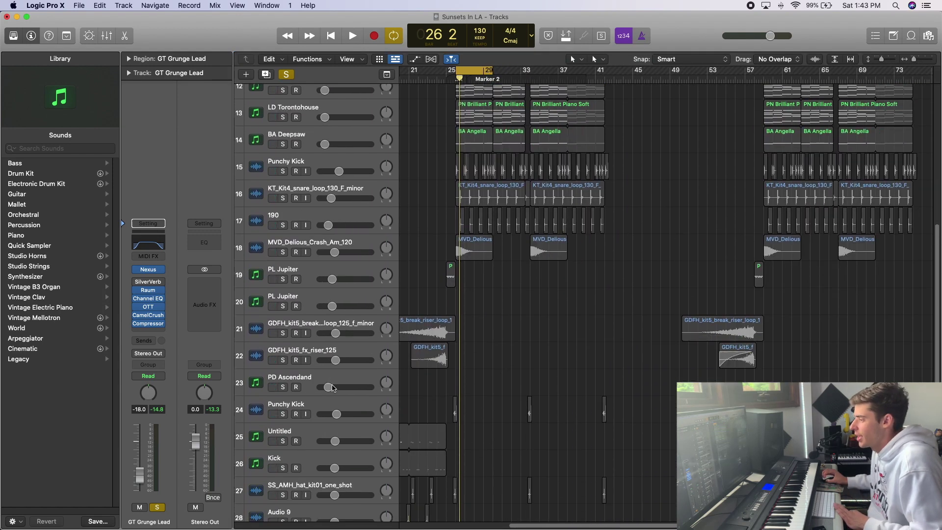
pyautogui.click(283, 279)
pyautogui.click(274, 266)
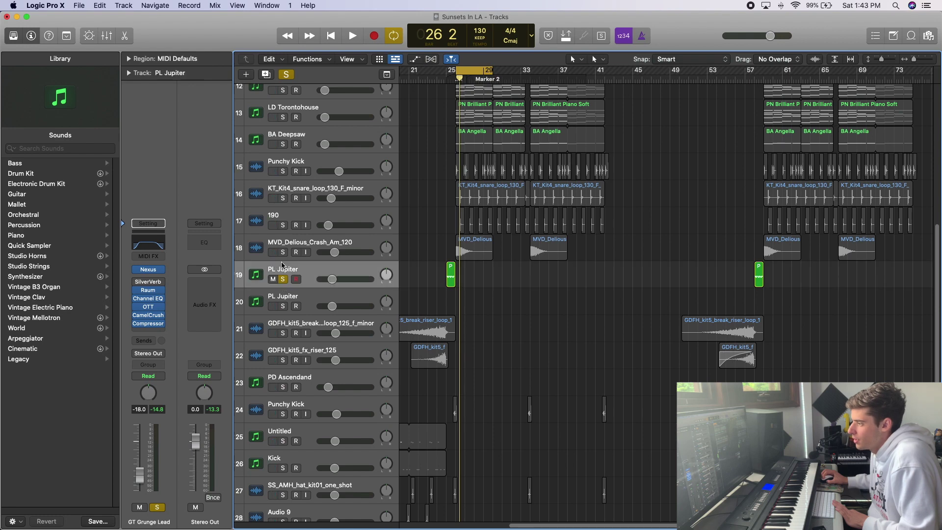
pyautogui.click(283, 252)
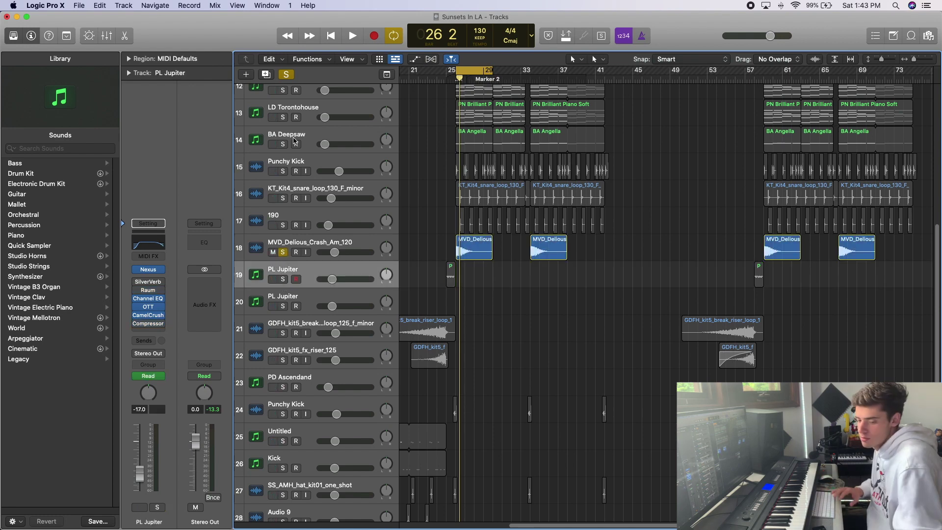
pyautogui.press('space')
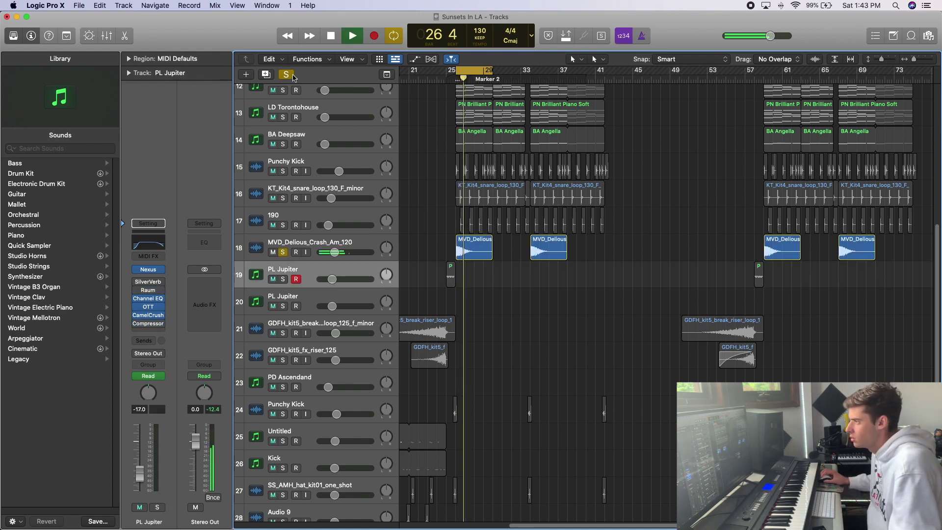
# Clear the solo, listen to the full drop while looking over its tracks, and stop playback
pyautogui.click(286, 75)
pyautogui.scroll(5, 493, 209)
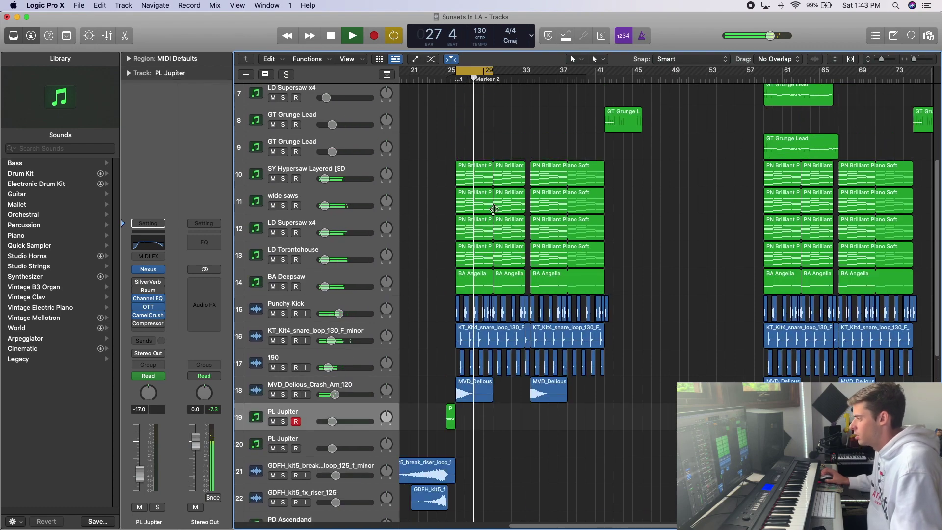
pyautogui.scroll(-5, 639, 158)
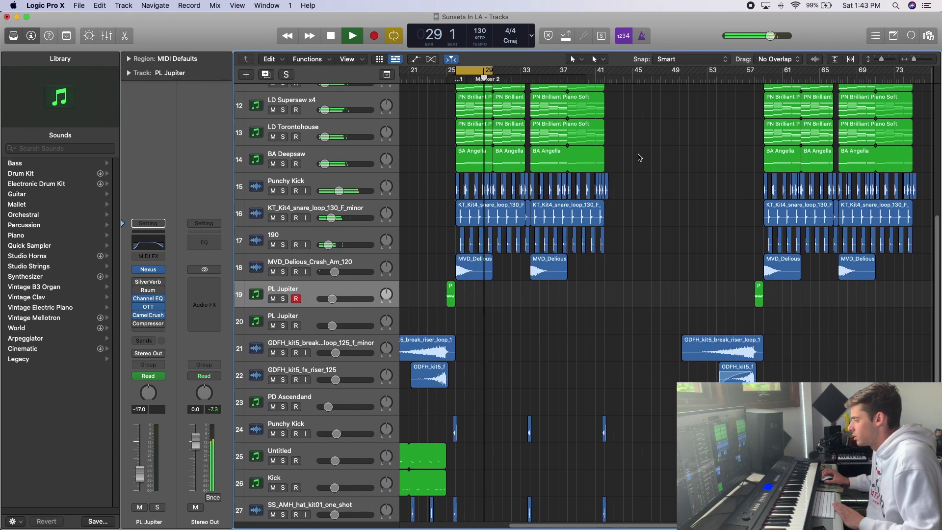
pyautogui.scroll(4, 670, 216)
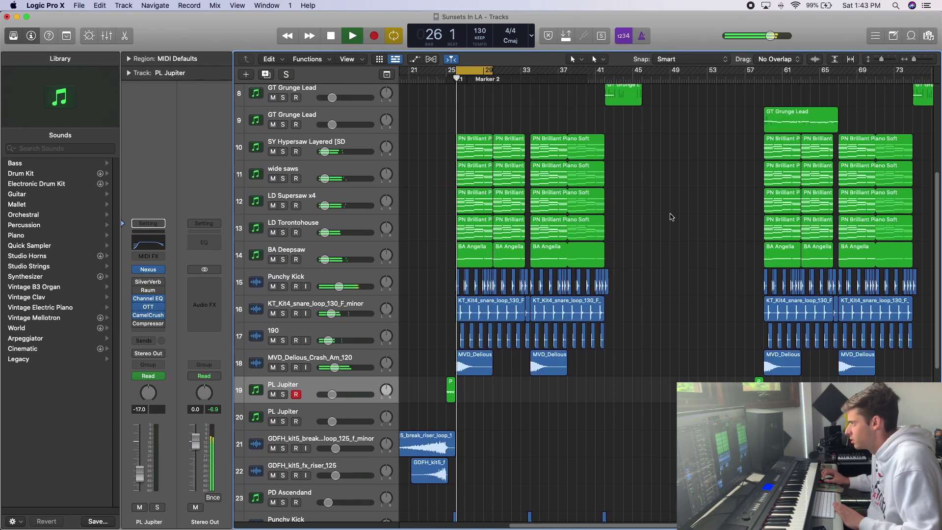
pyautogui.press('space')
# Solo the drum tracks 15 to 17, play them with the cycle lengthened to about bar 33, and extend the cycle to about bar 40
pyautogui.moveTo(283, 288); pyautogui.dragTo(284, 346)
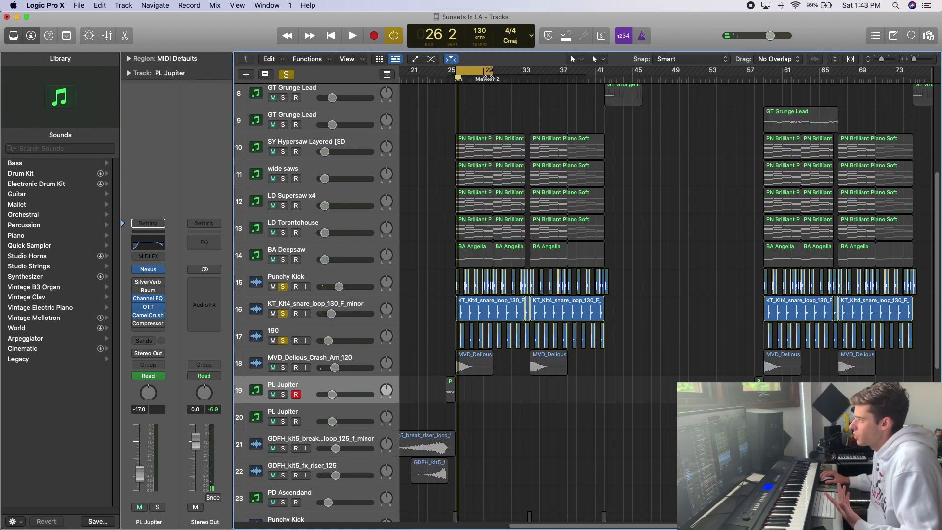
pyautogui.moveTo(490, 77); pyautogui.dragTo(520, 77)
pyautogui.press('space')
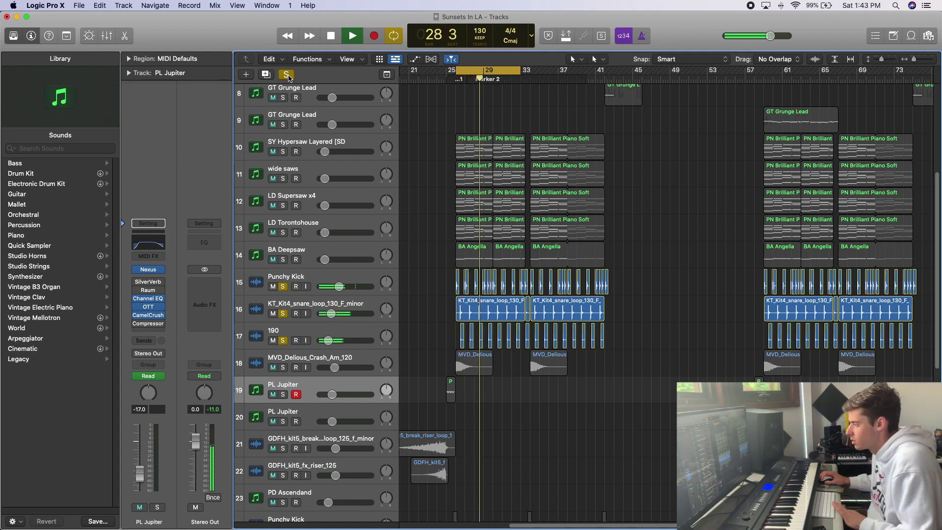
pyautogui.press('space')
pyautogui.scroll(-5, 535, 97)
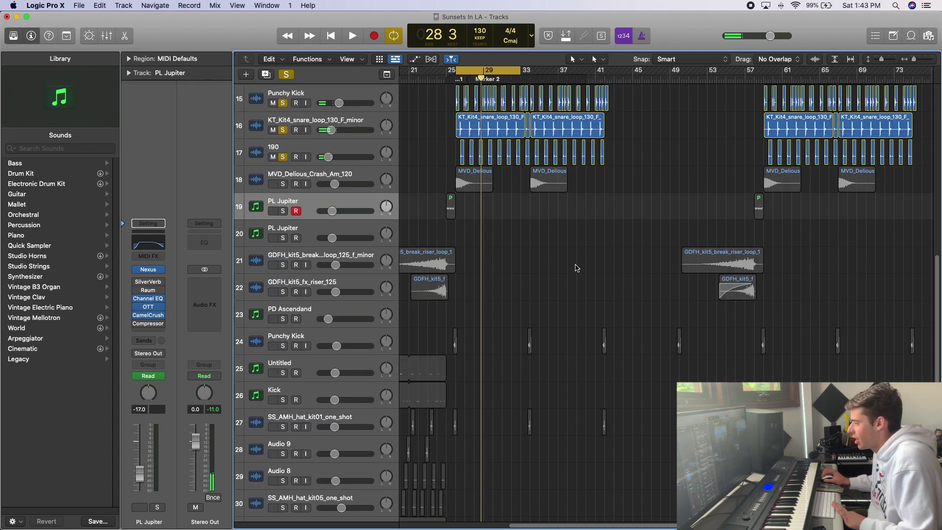
pyautogui.moveTo(521, 76); pyautogui.dragTo(586, 76)
# Solo GT Muted Clean 1 on track 2 and shorten its overhanging PN Brilliant Piano Soft regions to end at bars 42, 58 and 26
pyautogui.scroll(10, 578, 264)
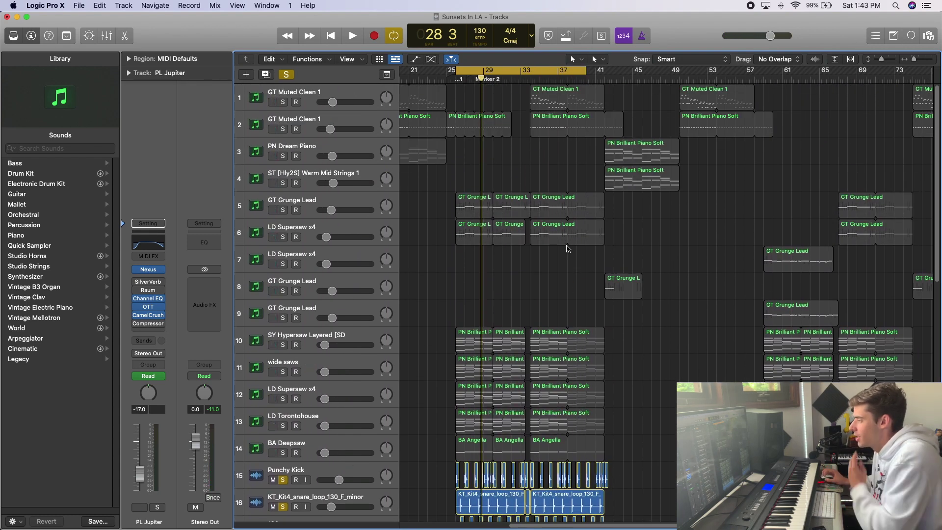
pyautogui.click(284, 130)
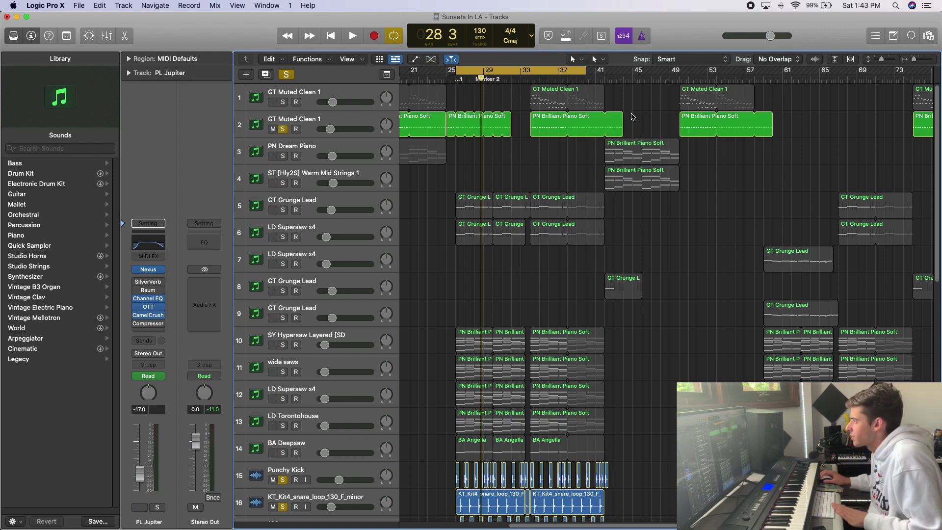
pyautogui.moveTo(624, 115); pyautogui.dragTo(604, 119)
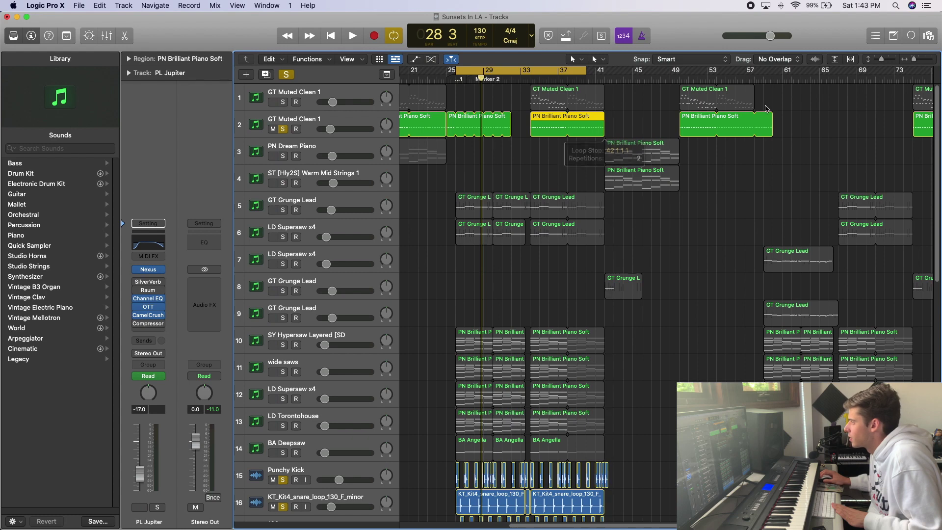
pyautogui.moveTo(771, 124); pyautogui.dragTo(754, 125)
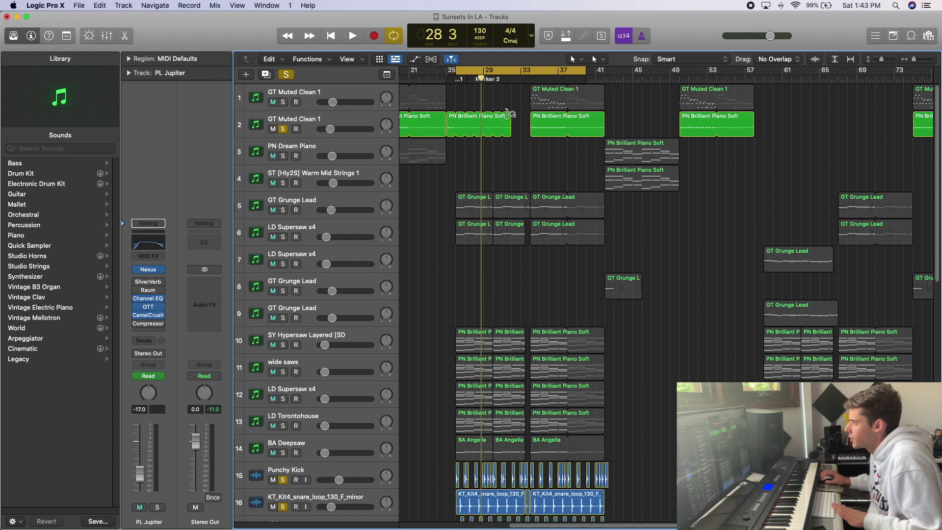
pyautogui.moveTo(510, 115); pyautogui.dragTo(441, 127)
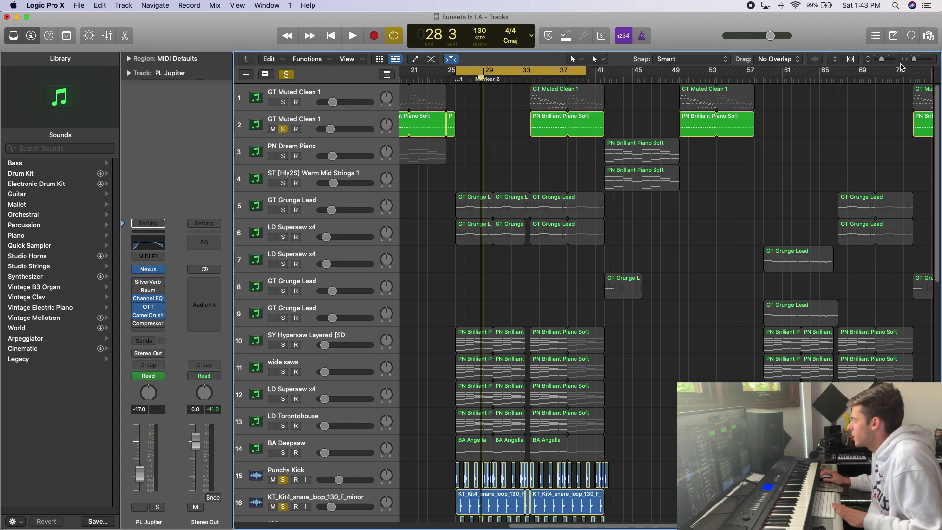
# Look over the lower tracks of the arrangement and clear all solos
pyautogui.moveTo(914, 59); pyautogui.dragTo(912, 59)
pyautogui.scroll(-9, 596, 250)
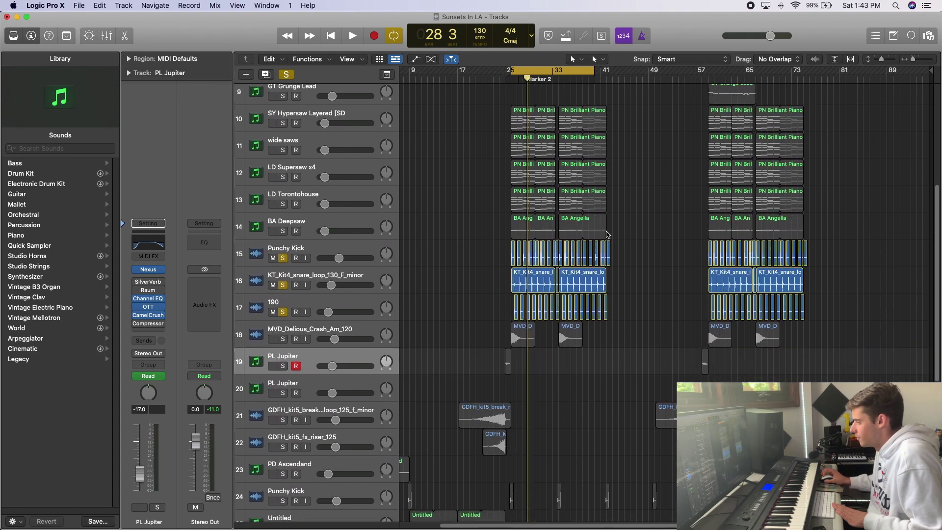
pyautogui.scroll(-10, 607, 234)
pyautogui.scroll(8, 614, 245)
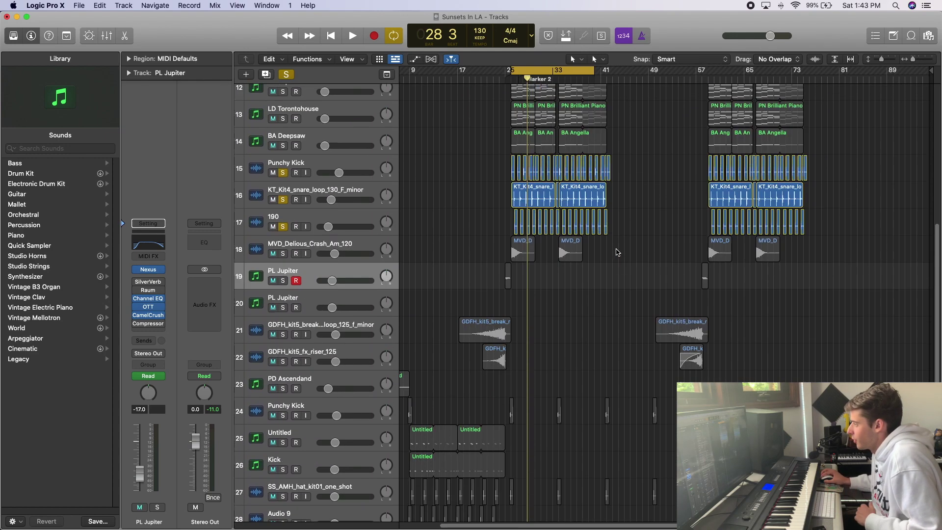
pyautogui.scroll(10, 617, 253)
pyautogui.click(286, 74)
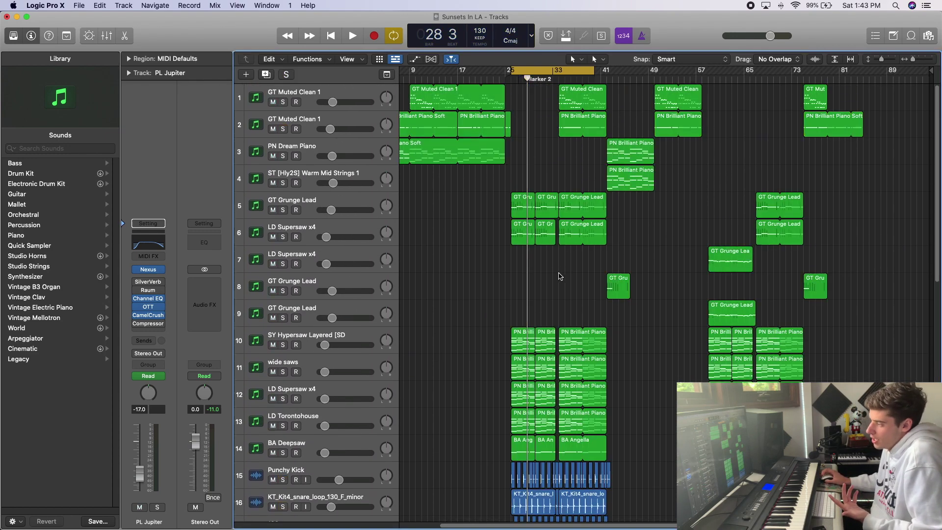
# Solo the chord and bass tracks 10 to 14 together with GT Grunge Lead and LD Supersaw x4 on tracks 5 and 6
pyautogui.scroll(-8, 358, 215)
pyautogui.scroll(4, 357, 215)
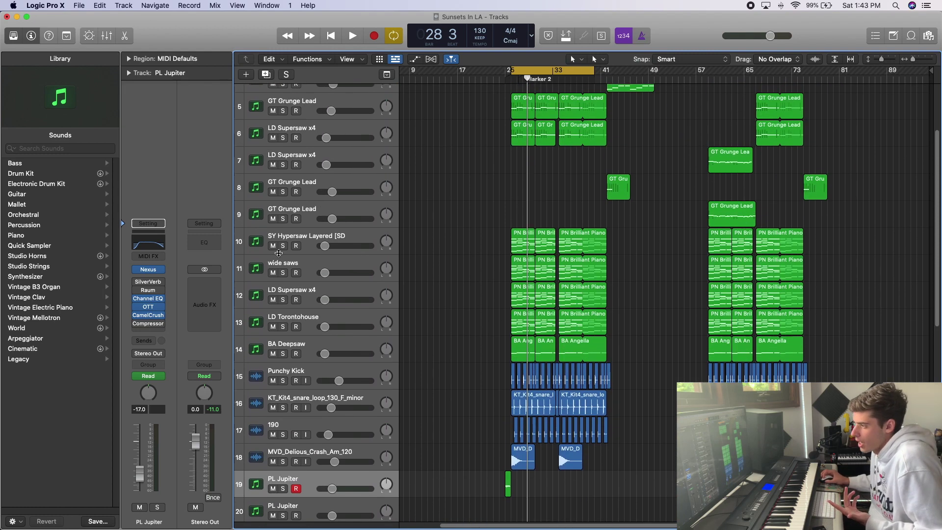
pyautogui.moveTo(284, 246); pyautogui.dragTo(295, 349)
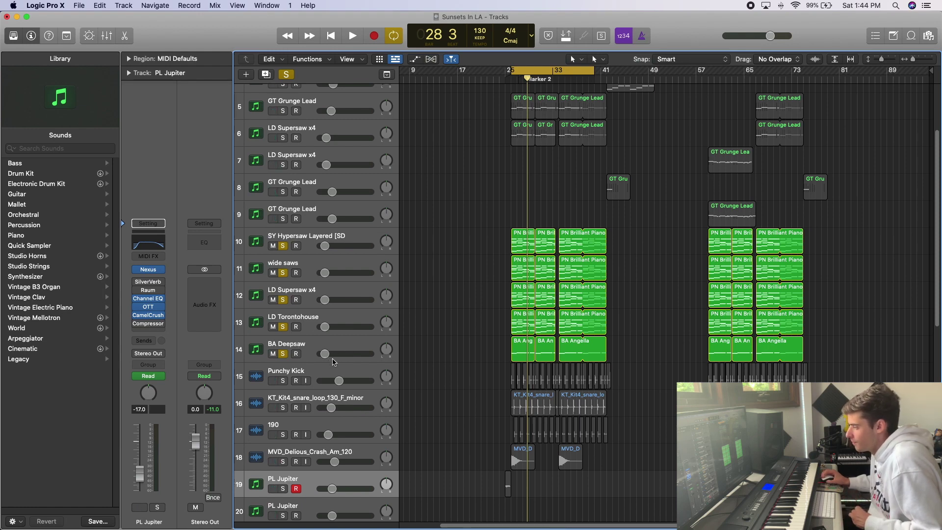
pyautogui.scroll(4, 466, 292)
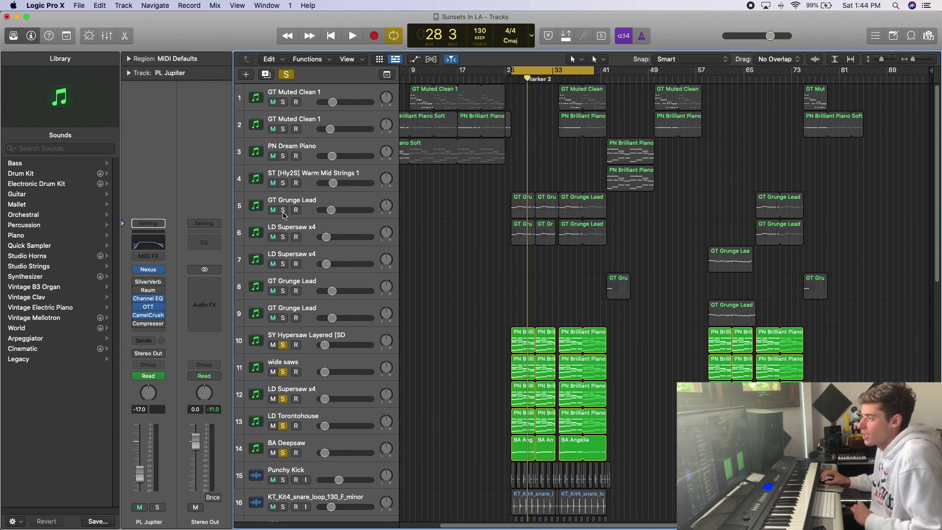
pyautogui.moveTo(284, 214); pyautogui.dragTo(286, 234)
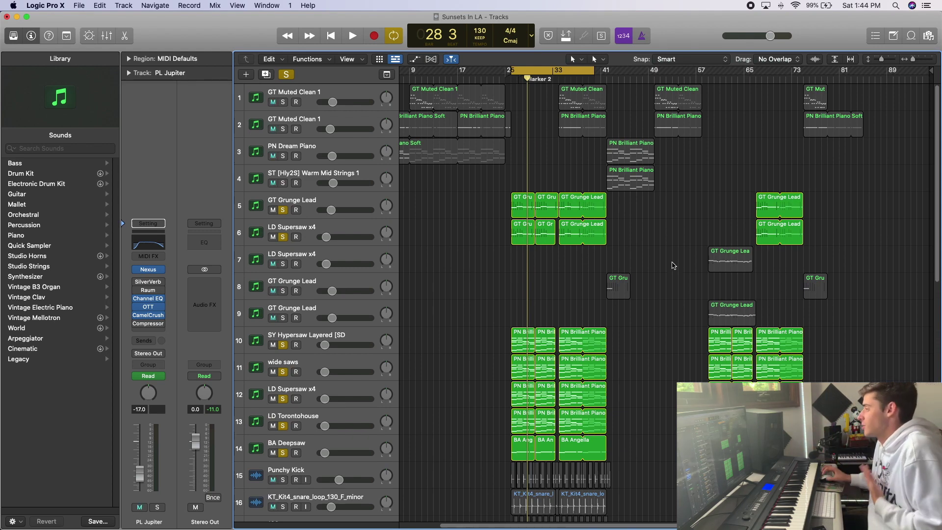
# Move the cycle to about bars 33 to 44 and play it, adding tracks 1 and 2 and drum tracks 15 to 17 to the solos
pyautogui.moveTo(558, 70); pyautogui.dragTo(582, 70)
pyautogui.moveTo(283, 102); pyautogui.dragTo(284, 121)
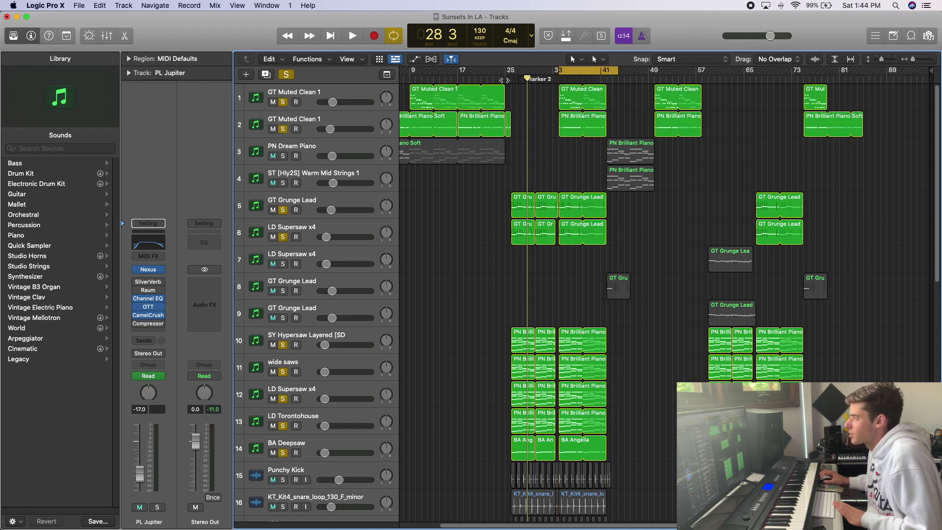
pyautogui.moveTo(557, 74); pyautogui.dragTo(550, 88)
pyautogui.press('space')
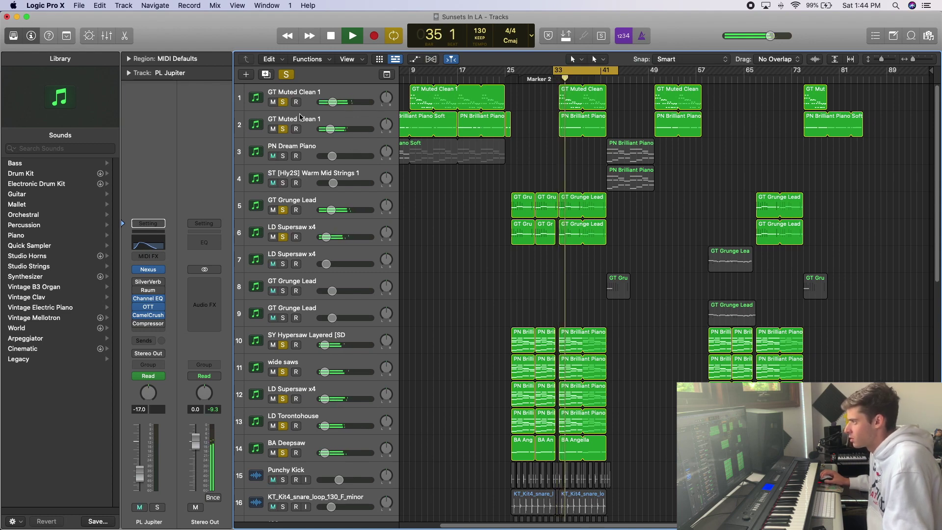
pyautogui.scroll(-4, 290, 402)
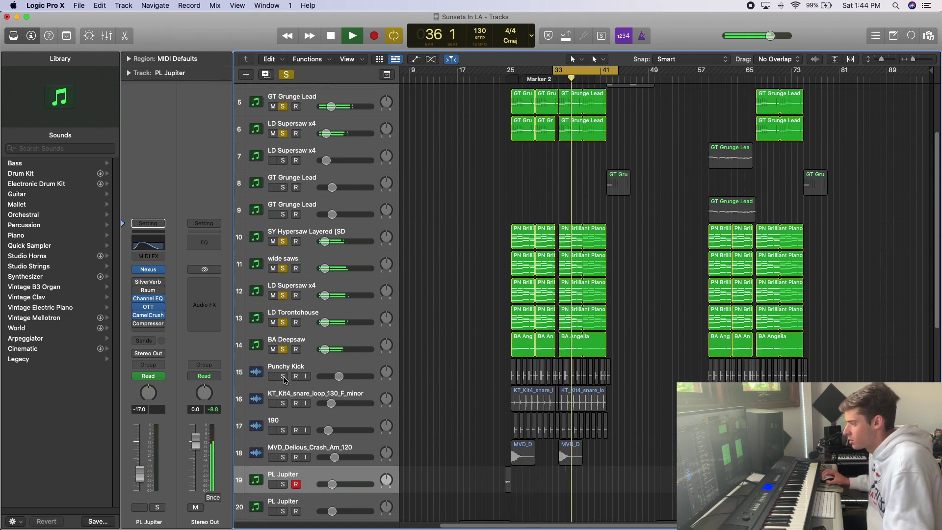
pyautogui.moveTo(283, 377); pyautogui.dragTo(283, 431)
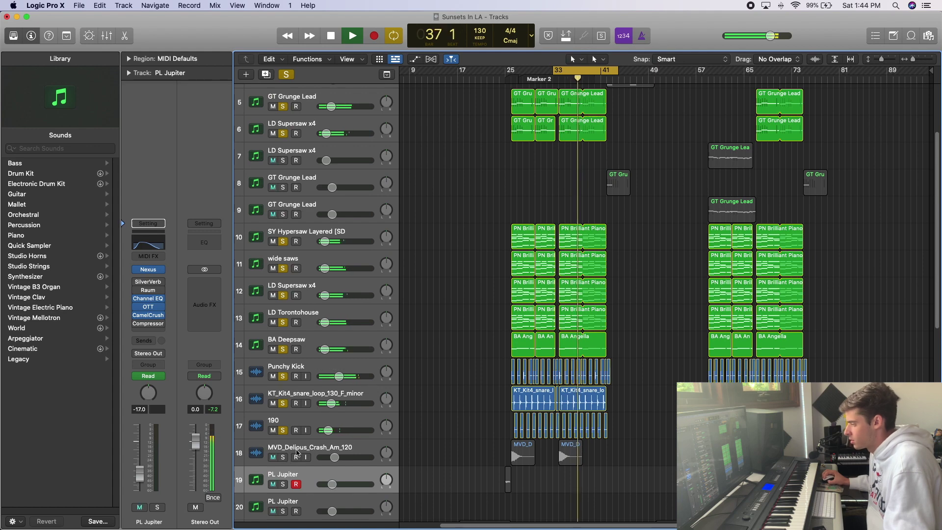
# Clear the solos during playback, isolate the two GT Muted Clean 1 tracks briefly and return to the full mix
pyautogui.scroll(4, 294, 294)
pyautogui.keyDown('alt'); pyautogui.click(283, 103); pyautogui.keyUp('alt')
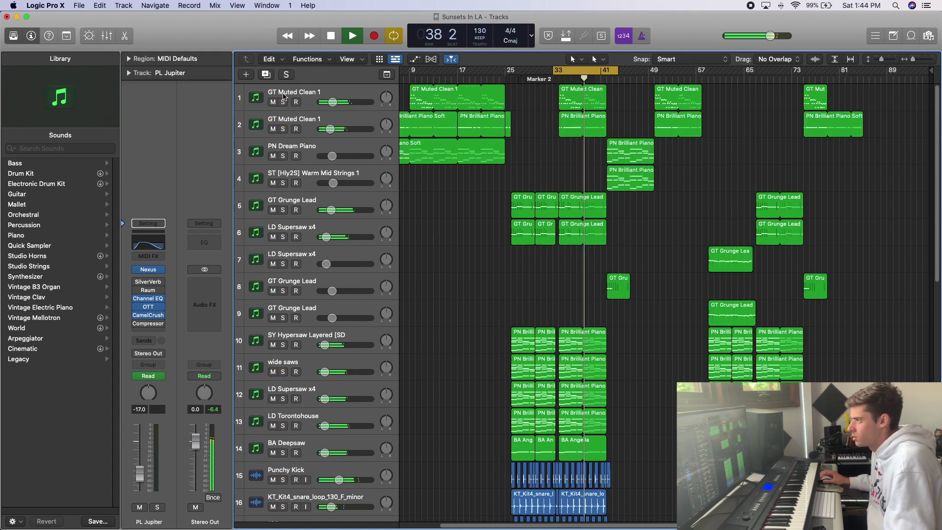
pyautogui.moveTo(283, 102); pyautogui.dragTo(283, 129)
pyautogui.click(286, 74)
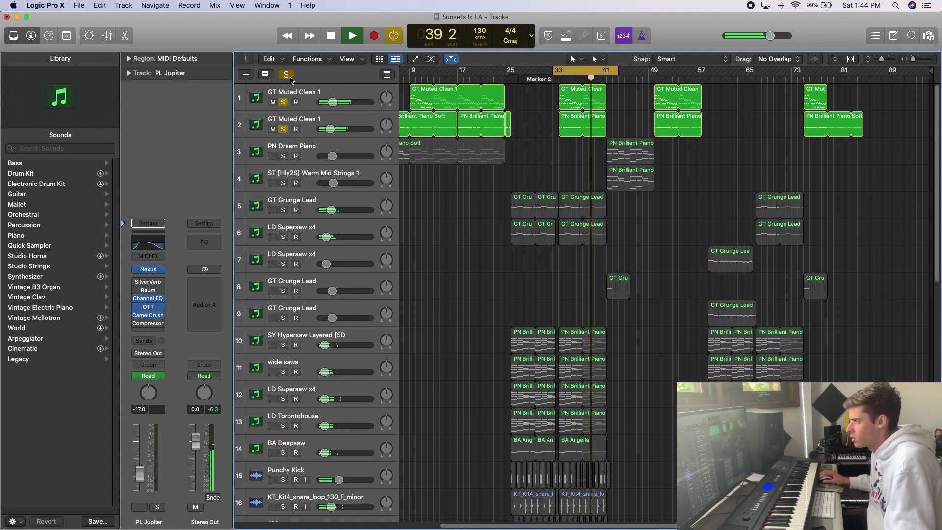
# Solo GT Grunge Lead on track 8, set the cycle over the breakdown starting at bar 42 and play it
pyautogui.moveTo(614, 72); pyautogui.dragTo(771, 72)
pyautogui.moveTo(913, 59); pyautogui.dragTo(909, 67)
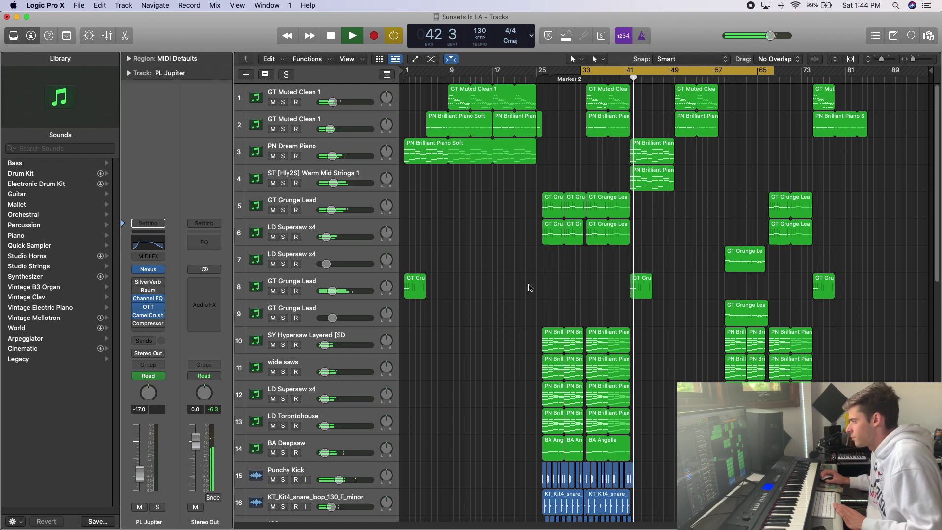
pyautogui.click(284, 291)
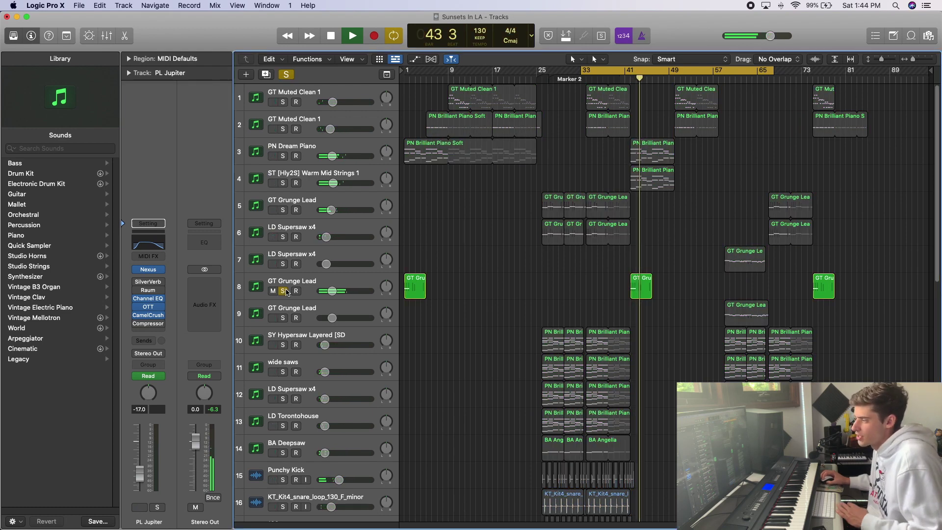
pyautogui.moveTo(638, 76); pyautogui.dragTo(680, 76)
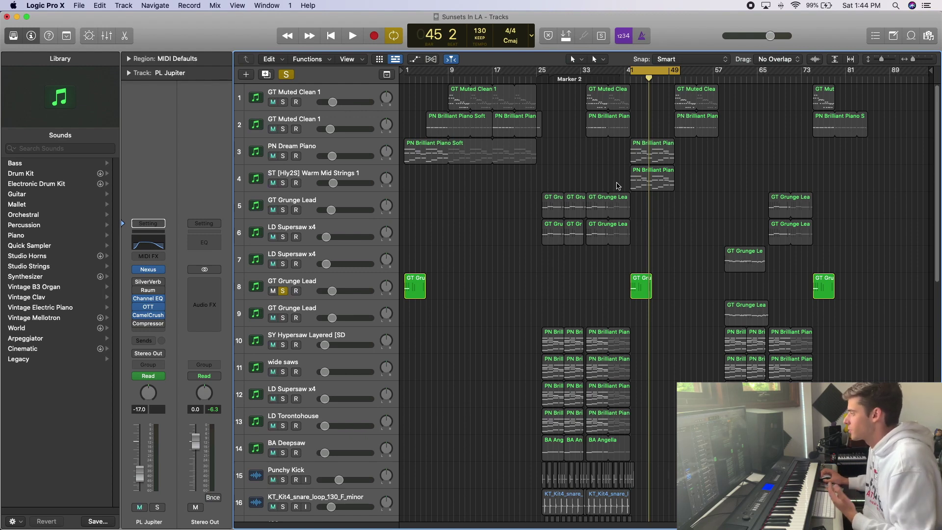
pyautogui.press('space')
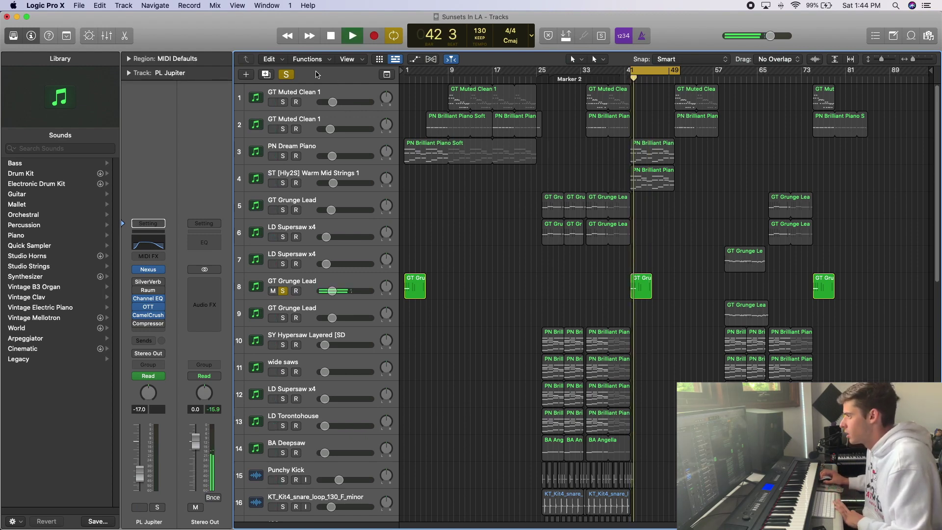
# Play the breakdown unsoloed, isolate Warm Mid Strings 1 on track 4 briefly, and extend the cycle to about bar 92
pyautogui.click(286, 75)
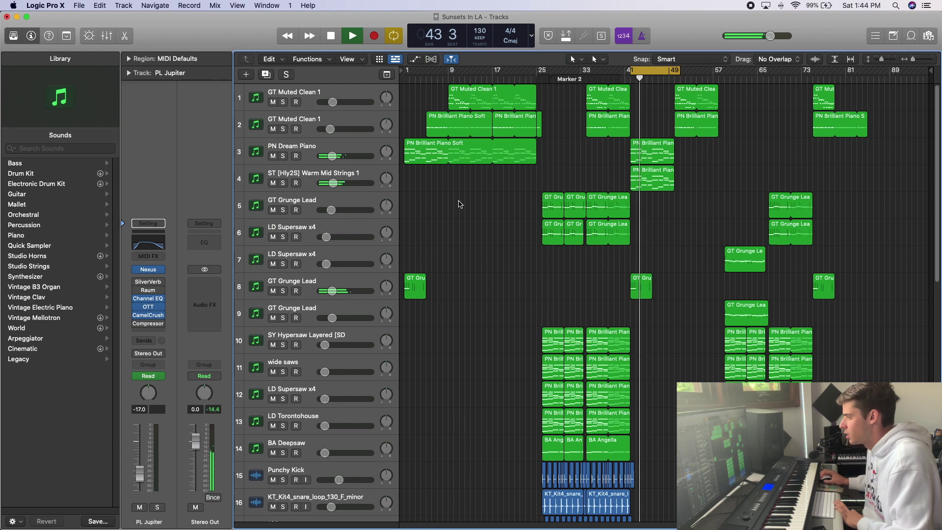
pyautogui.press('s')
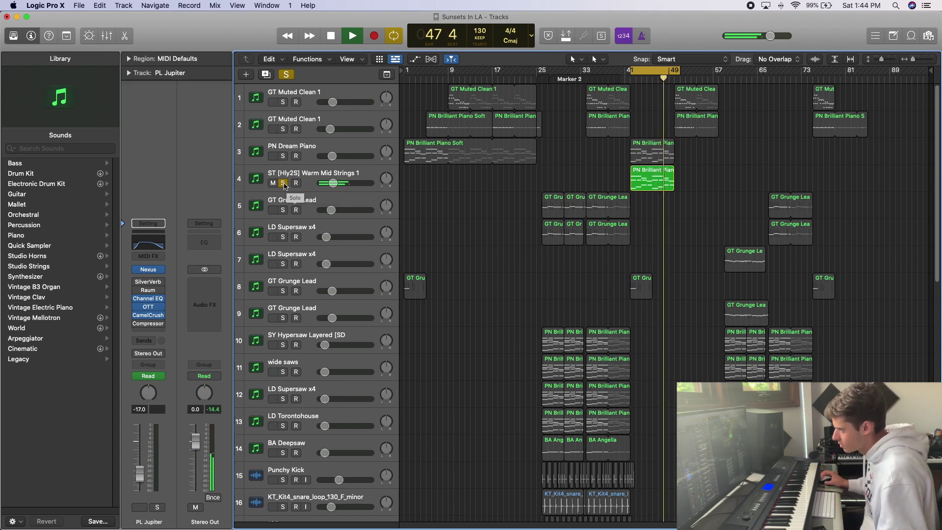
pyautogui.click(284, 185)
pyautogui.moveTo(679, 70); pyautogui.dragTo(914, 135)
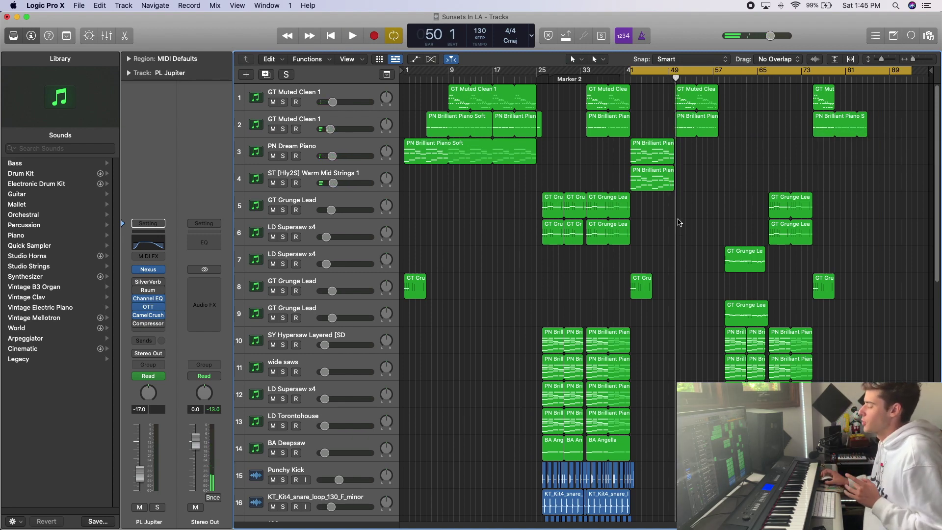
# Solo Punchy Kick on track 24 and the hat one-shot on track 27, set the cycle to bars 49 to 77 and play the transition hit
pyautogui.scroll(-15, 679, 223)
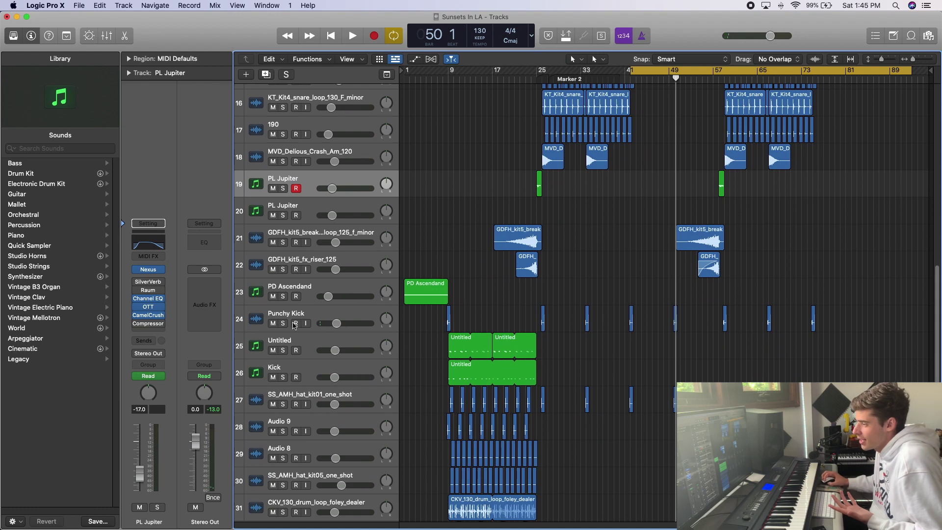
pyautogui.click(283, 323)
pyautogui.click(285, 406)
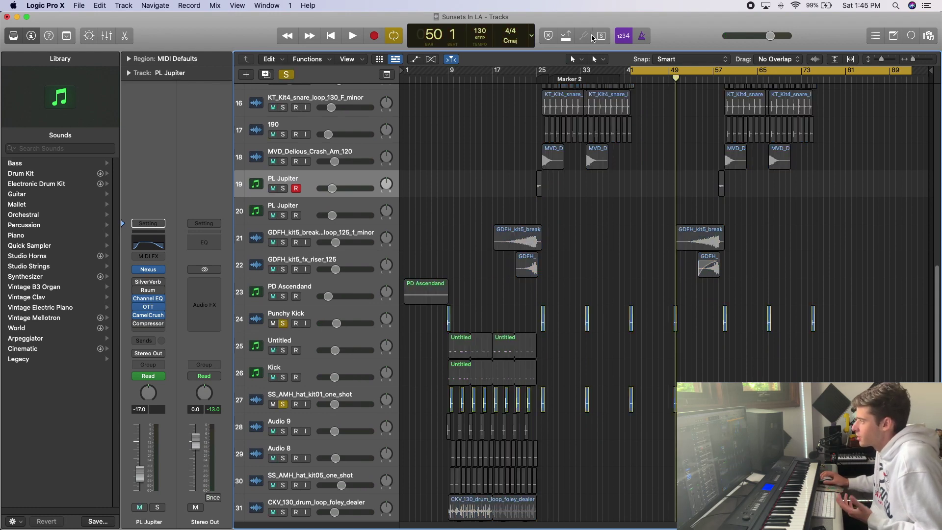
pyautogui.moveTo(673, 72); pyautogui.dragTo(822, 74)
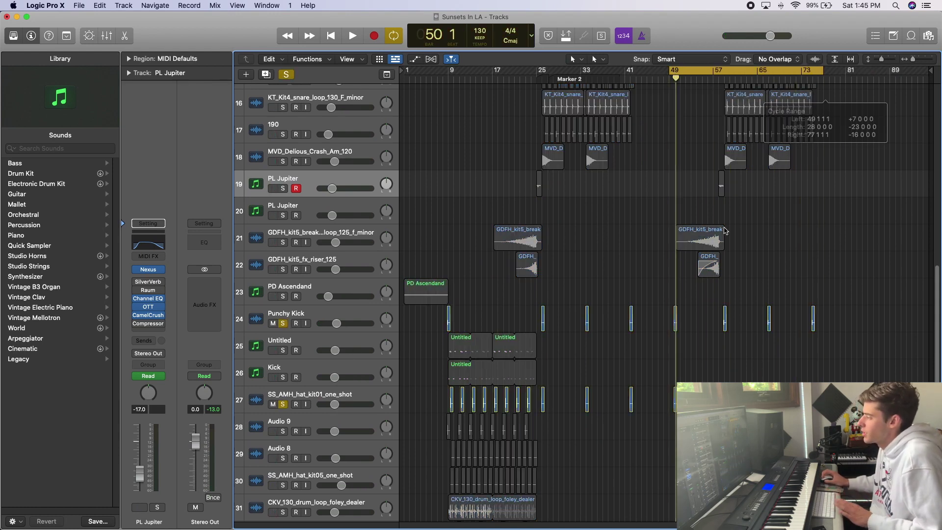
pyautogui.click(933, 60)
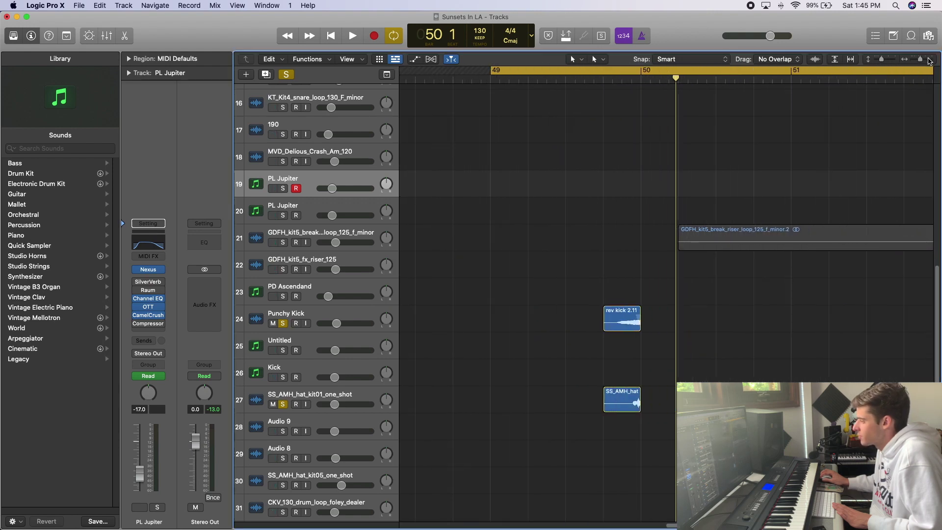
pyautogui.press('space')
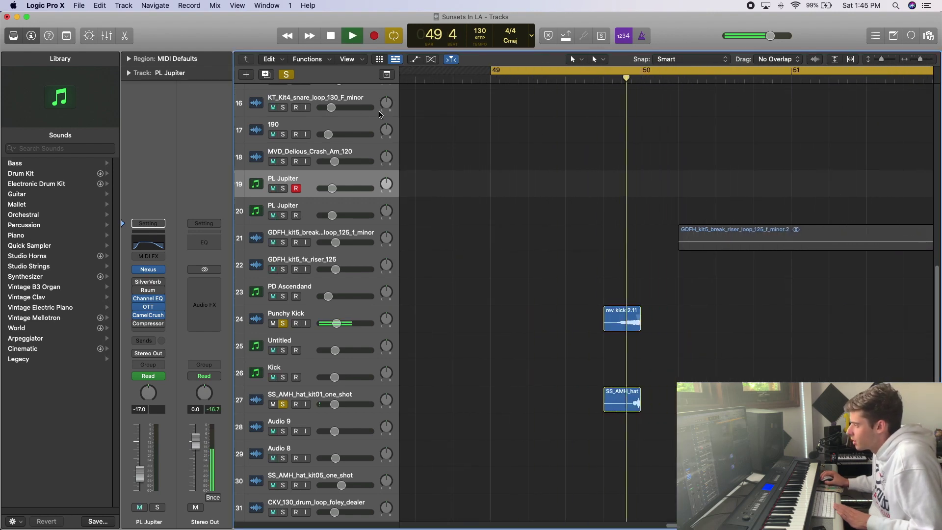
pyautogui.press('space')
# Clear all solos and play the full mix from bar 49
pyautogui.click(919, 60)
pyautogui.moveTo(919, 60); pyautogui.dragTo(914, 60)
pyautogui.scroll(10, 687, 156)
pyautogui.scroll(2, 678, 154)
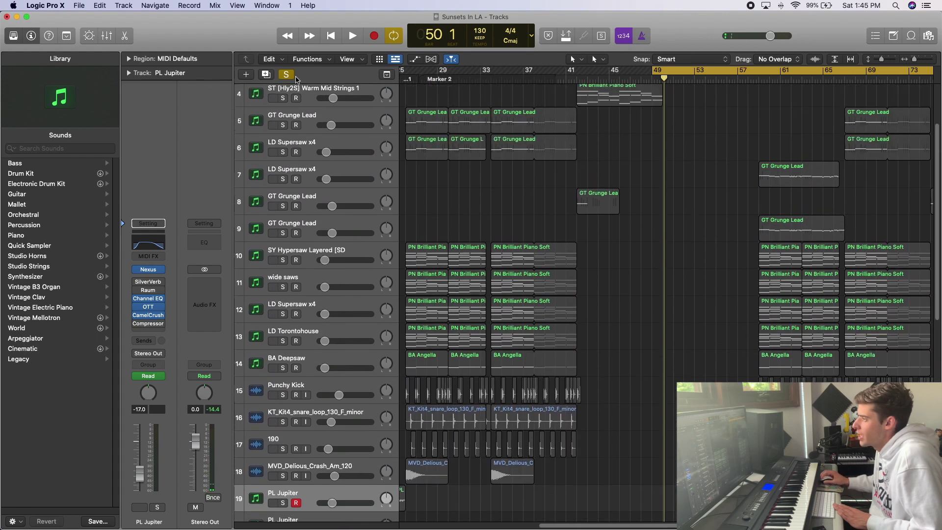
pyautogui.click(286, 74)
pyautogui.press('space')
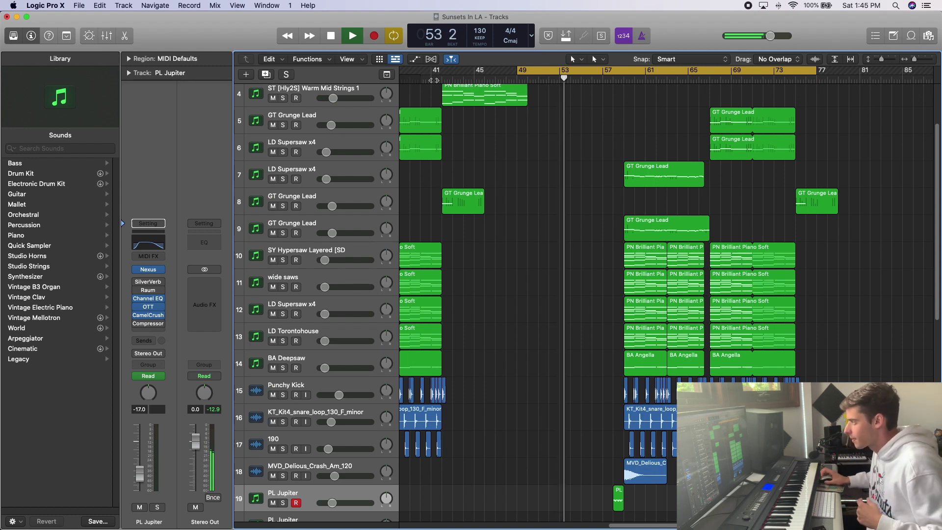
# Isolate the riser tracks 21 and 22 during playback, return to the full mix and stop around bar 63
pyautogui.scroll(-5, 567, 203)
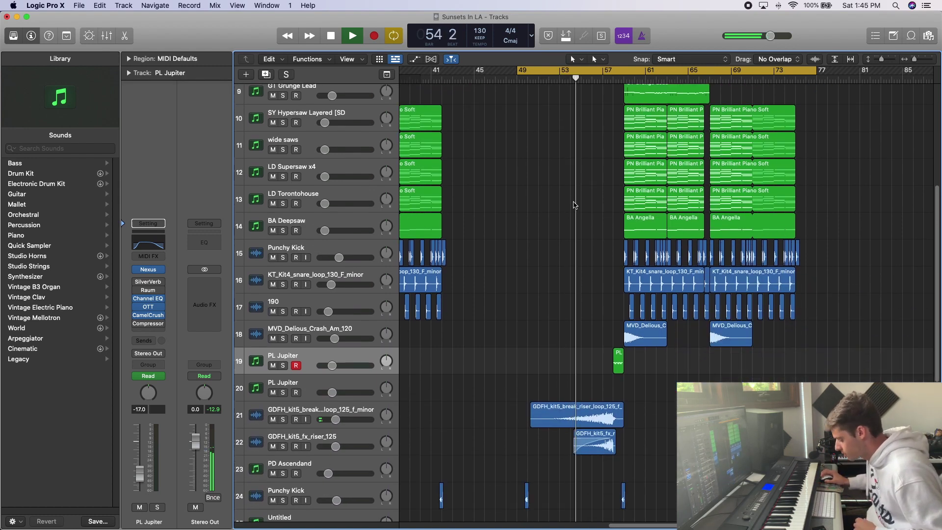
pyautogui.click(282, 419)
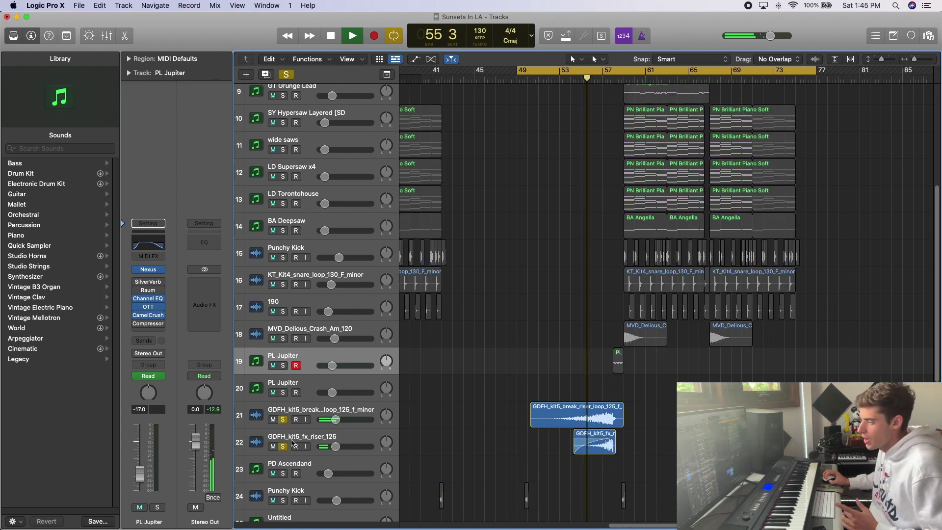
pyautogui.click(287, 420)
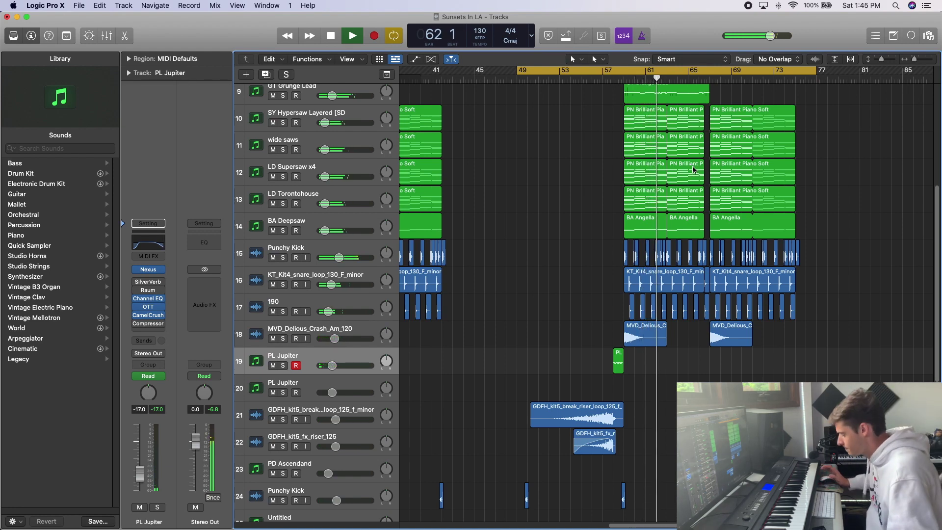
pyautogui.scroll(3, 737, 181)
pyautogui.scroll(4, 738, 181)
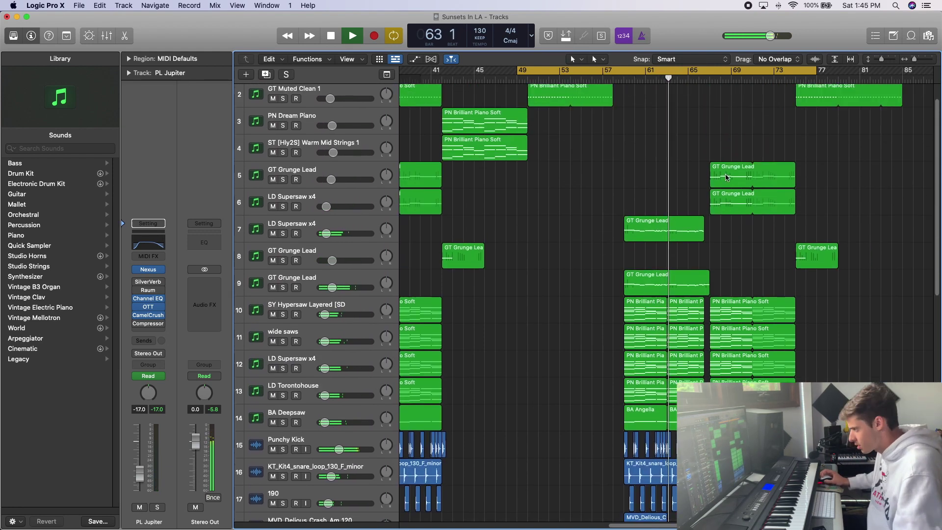
pyautogui.press('space')
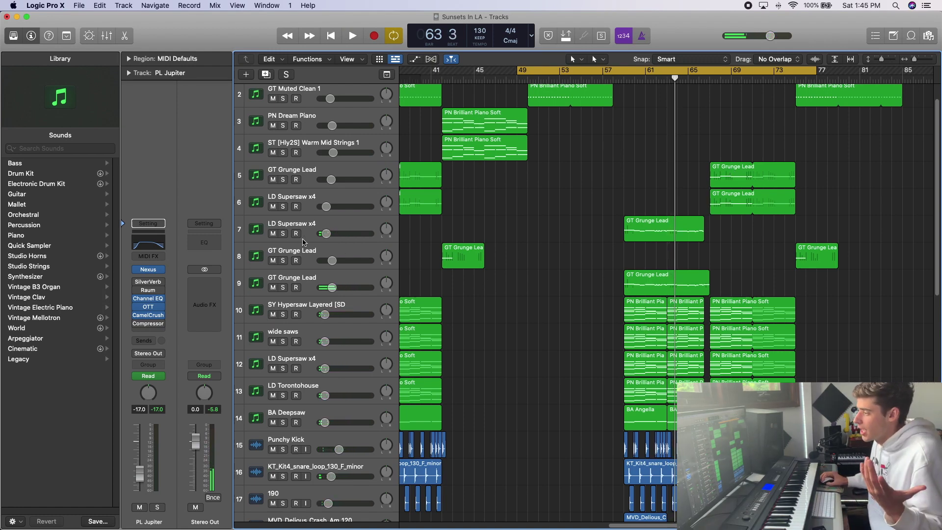
# Solo lead tracks 7 to 9, play a cycle over about bars 59 to 67, and briefly add Punchy Kick on track 15
pyautogui.moveTo(283, 233); pyautogui.dragTo(290, 279)
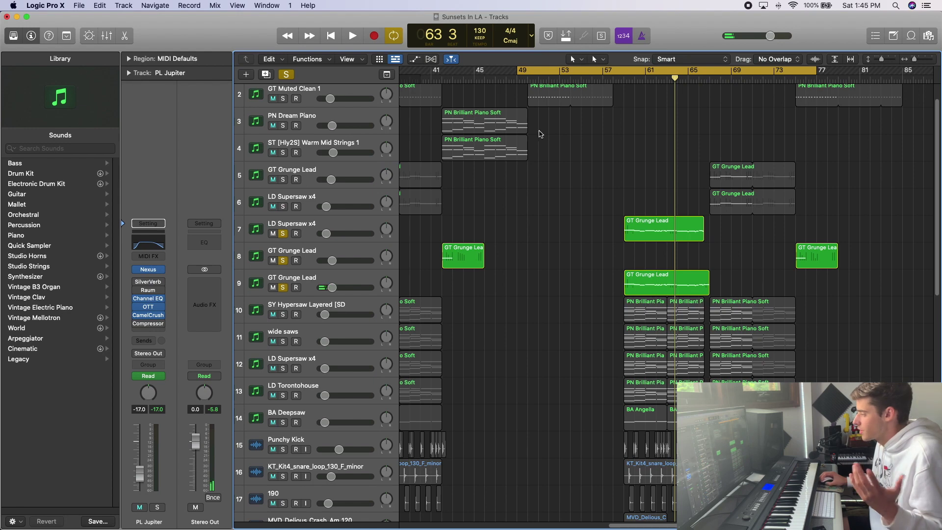
pyautogui.moveTo(623, 72); pyautogui.dragTo(710, 96)
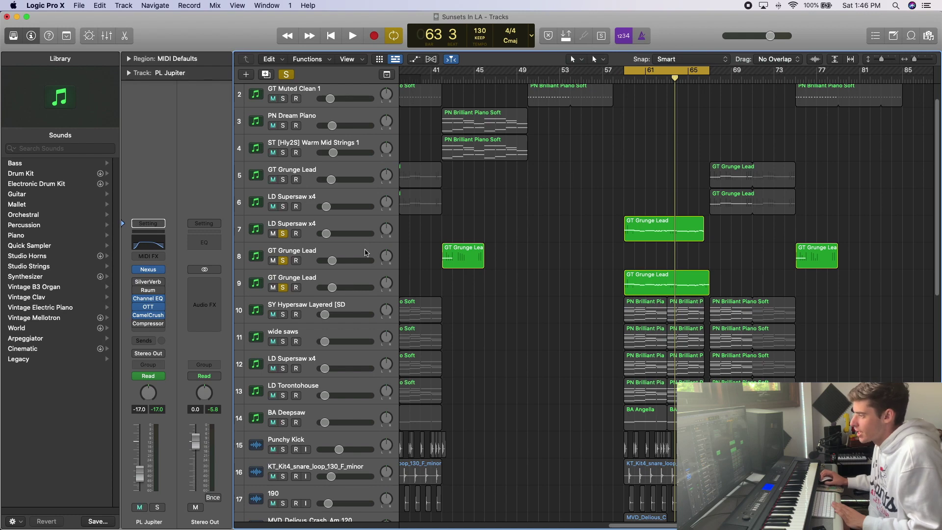
pyautogui.press('space')
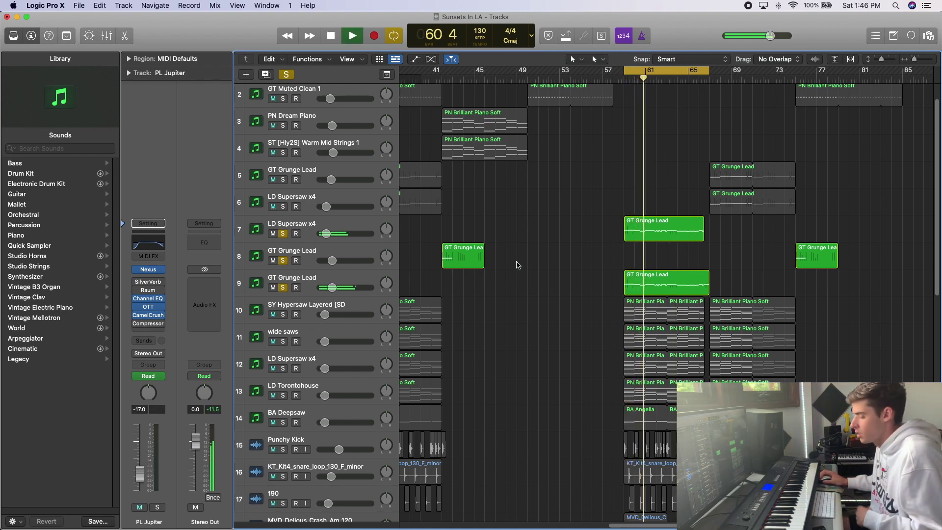
pyautogui.click(288, 451)
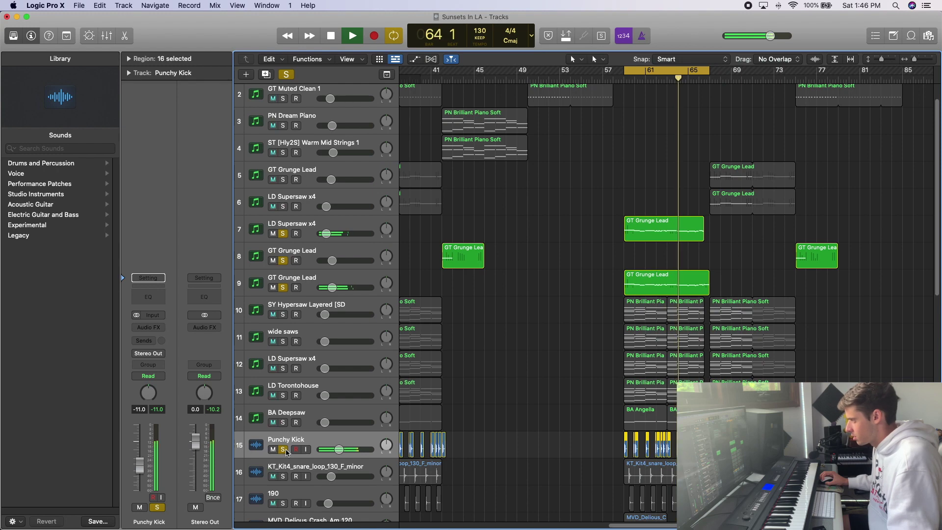
pyautogui.click(287, 451)
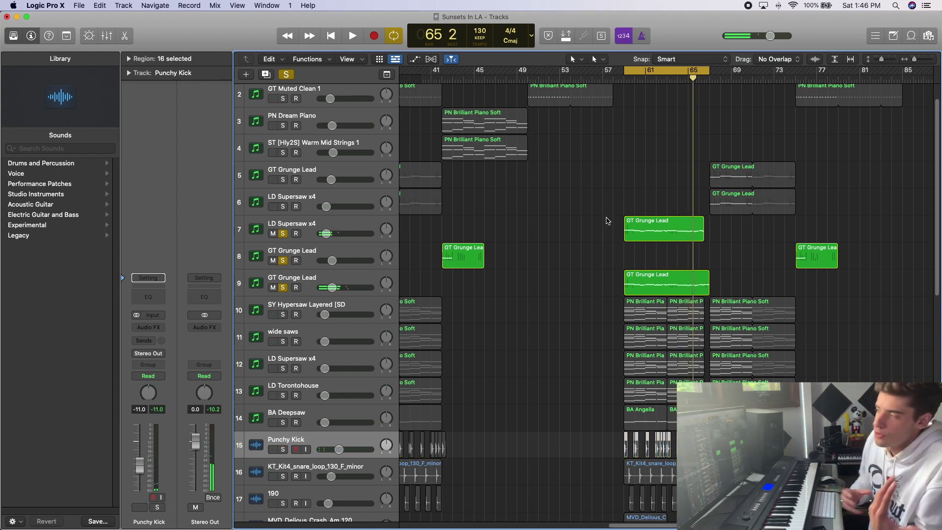
# Clear the solos, set the cycle to about bars 50 to 76 and play the full mix
pyautogui.moveTo(710, 73); pyautogui.dragTo(813, 108)
pyautogui.moveTo(914, 59); pyautogui.dragTo(913, 59)
pyautogui.hscroll(-3, 712, 236)
pyautogui.scroll(2, 711, 235)
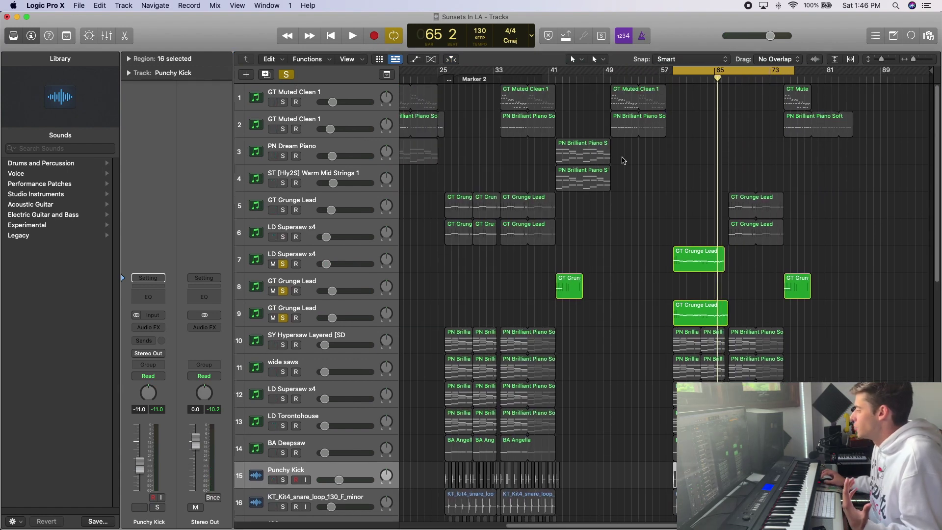
pyautogui.click(285, 75)
pyautogui.moveTo(676, 71); pyautogui.dragTo(668, 74)
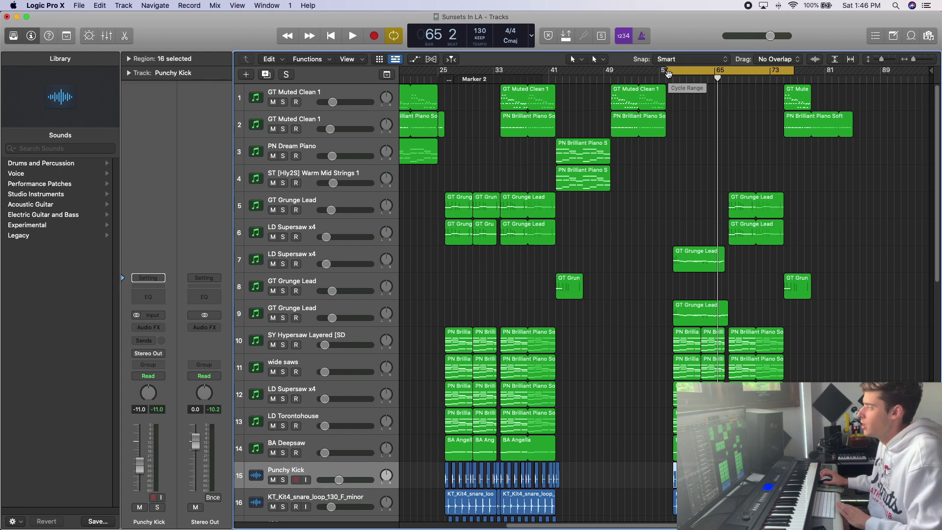
pyautogui.moveTo(669, 74); pyautogui.dragTo(611, 117)
pyautogui.press('space')
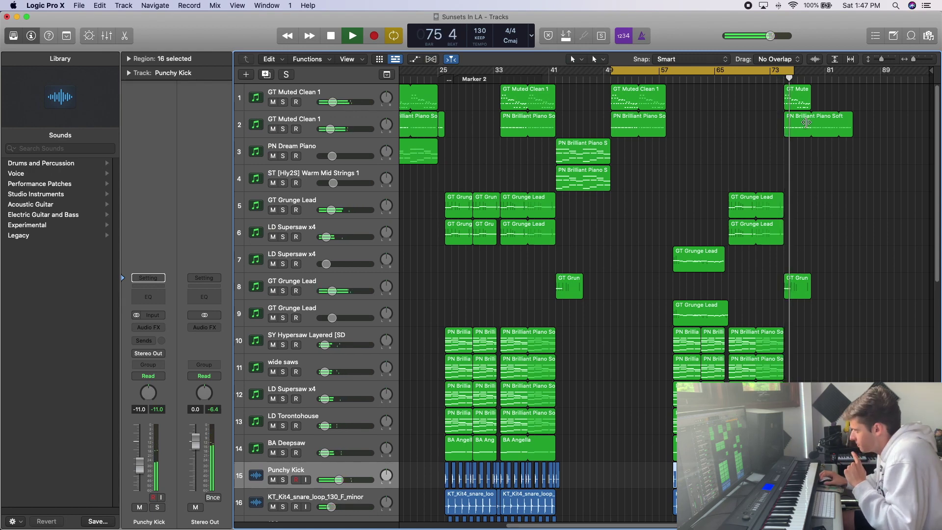
# Extend the cycle to bar 91, play the outro from about bar 75 while looking over its tracks, and stop
pyautogui.moveTo(795, 67); pyautogui.dragTo(892, 68)
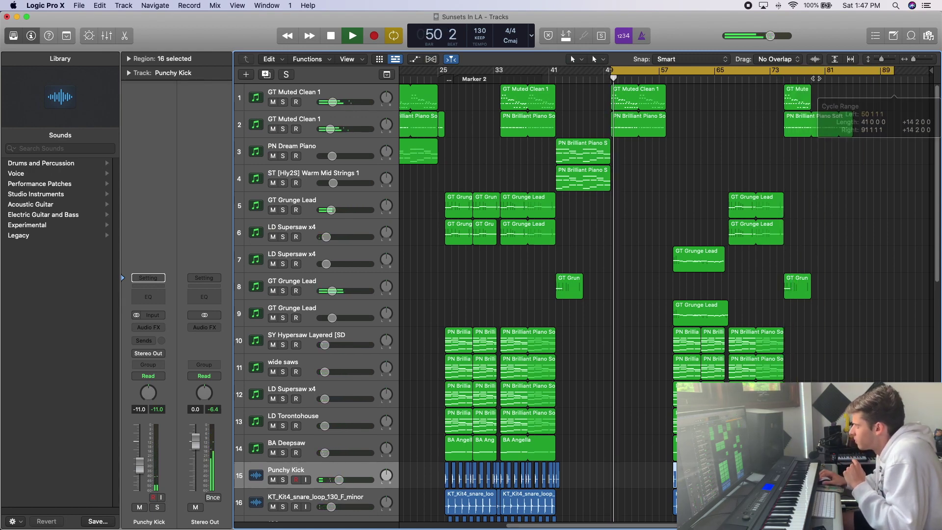
pyautogui.click(785, 81)
pyautogui.scroll(-10, 839, 285)
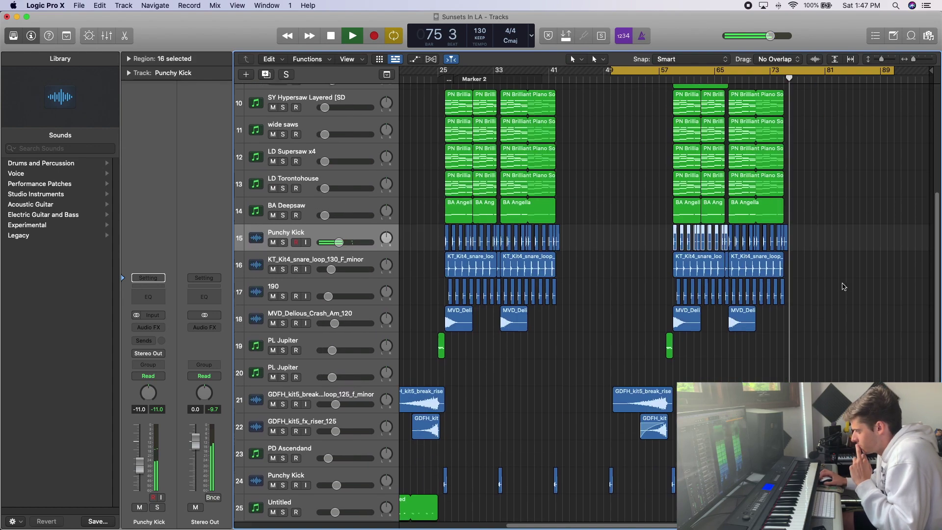
pyautogui.scroll(9, 838, 285)
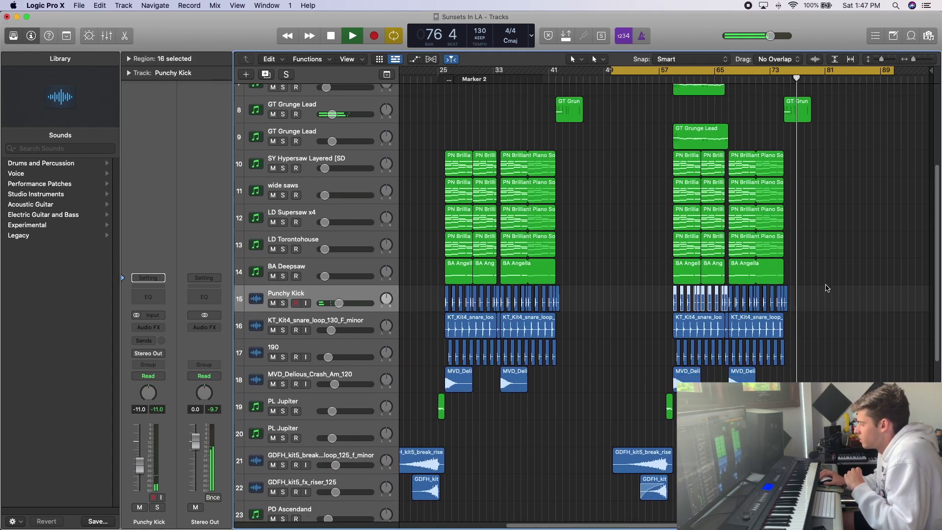
pyautogui.scroll(3, 820, 283)
pyautogui.press('space')
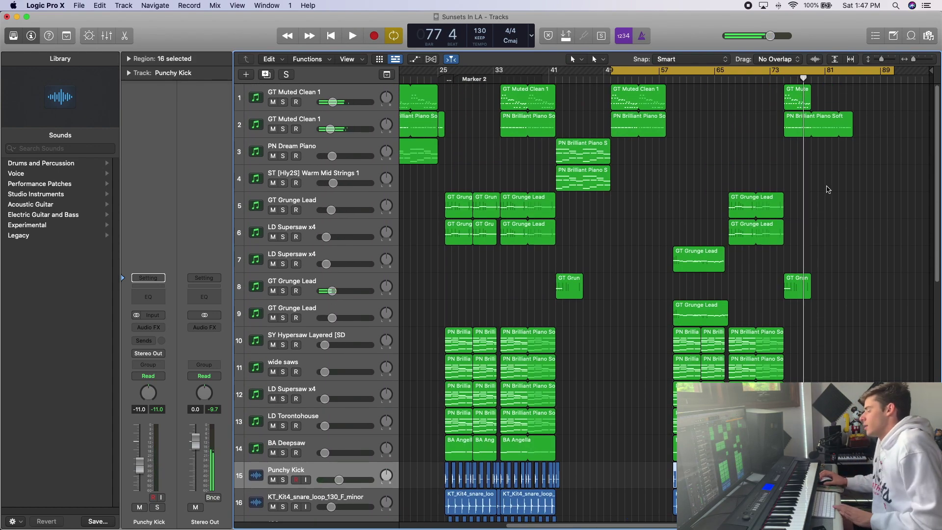
# Set the cycle over about bars 59 to 76 and examine the second drop's layers across all tracks
pyautogui.moveTo(675, 71); pyautogui.dragTo(790, 74)
pyautogui.scroll(-5, 752, 164)
pyautogui.scroll(-3, 758, 172)
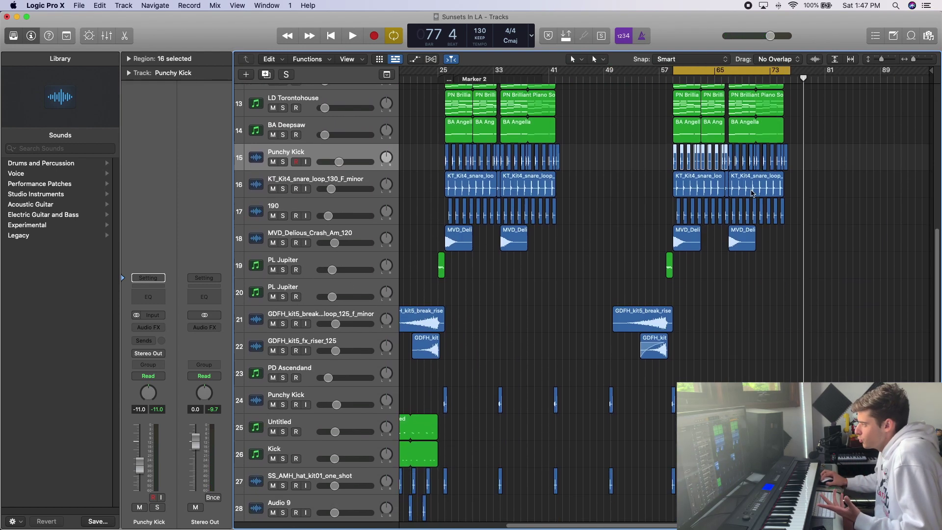
pyautogui.scroll(6, 638, 211)
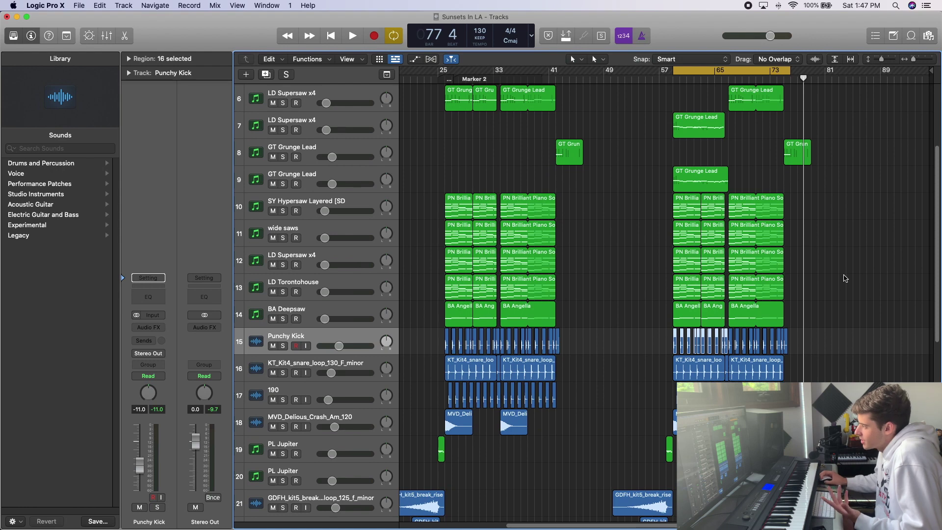
pyautogui.scroll(5, 650, 189)
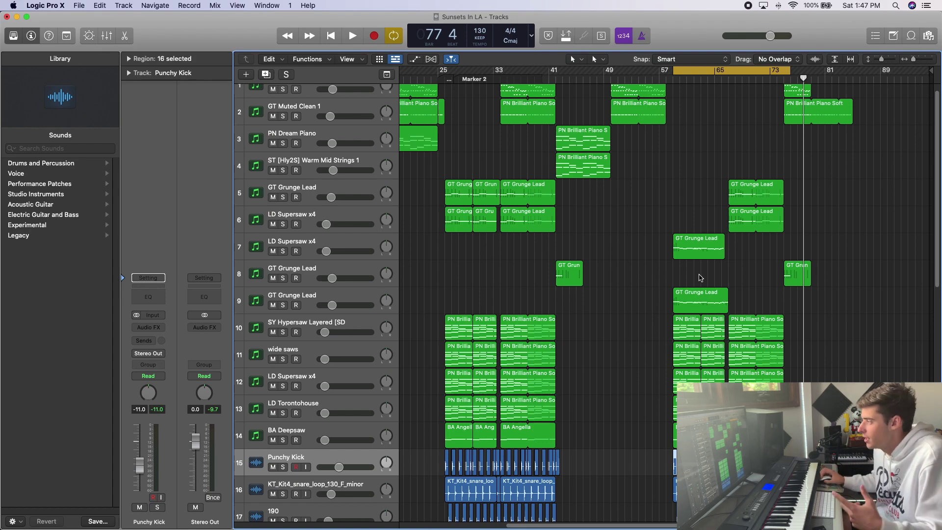
pyautogui.scroll(-15, 715, 320)
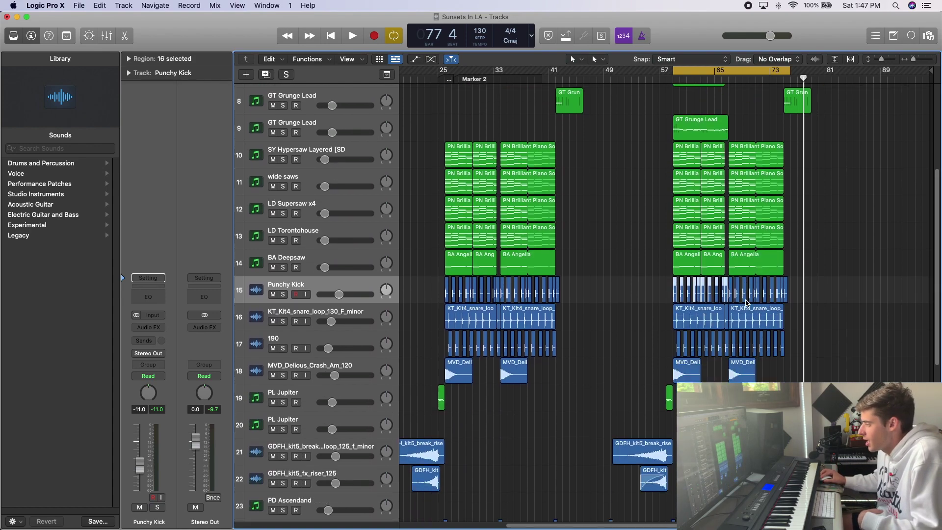
pyautogui.scroll(15, 752, 298)
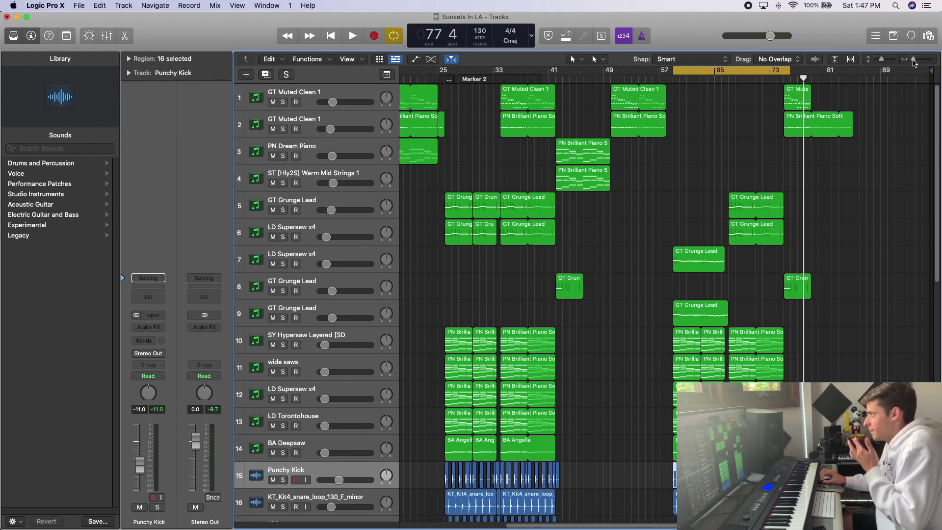
# Set the cycle over the whole song from bar 1 to about bar 85 and look through the full arrangement
pyautogui.moveTo(914, 59); pyautogui.dragTo(911, 60)
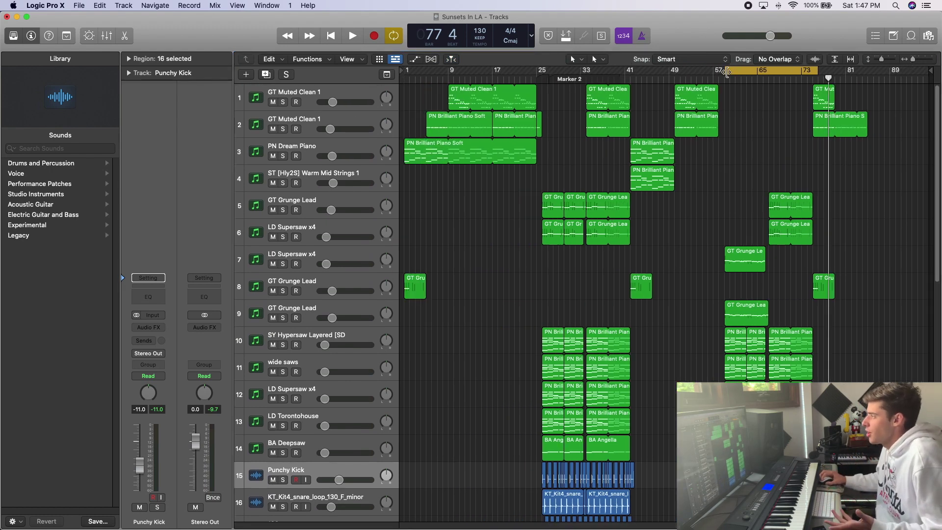
pyautogui.moveTo(728, 72); pyautogui.dragTo(405, 71)
pyautogui.moveTo(814, 72); pyautogui.dragTo(864, 176)
pyautogui.scroll(-6, 766, 165)
pyautogui.scroll(-8, 764, 157)
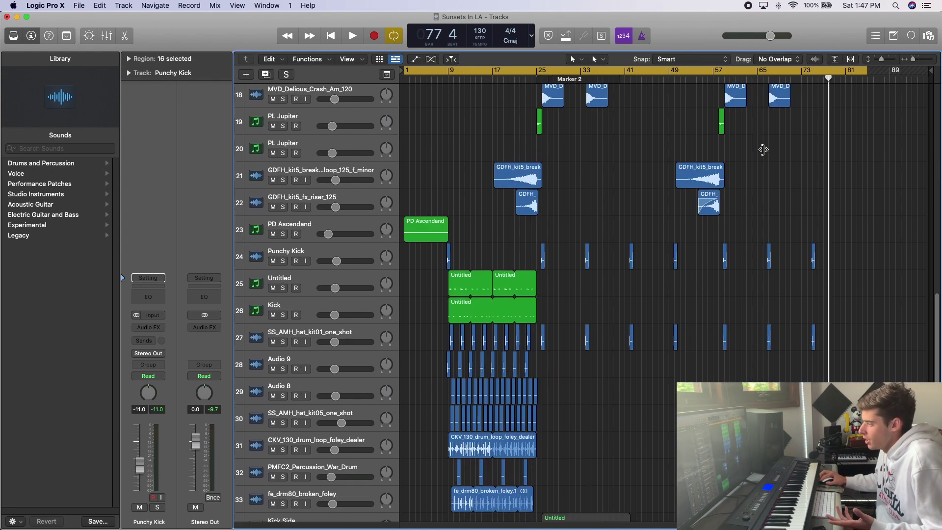
pyautogui.scroll(7, 761, 152)
pyautogui.scroll(6, 531, 319)
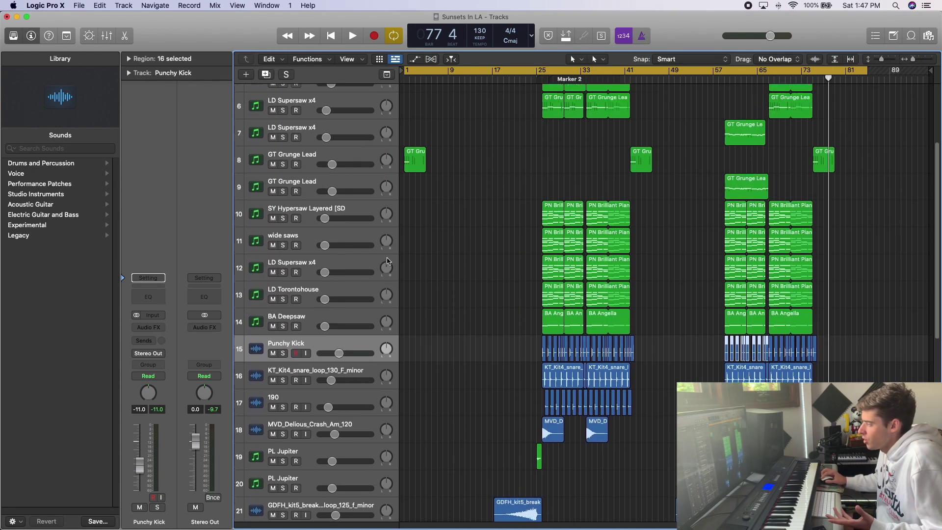